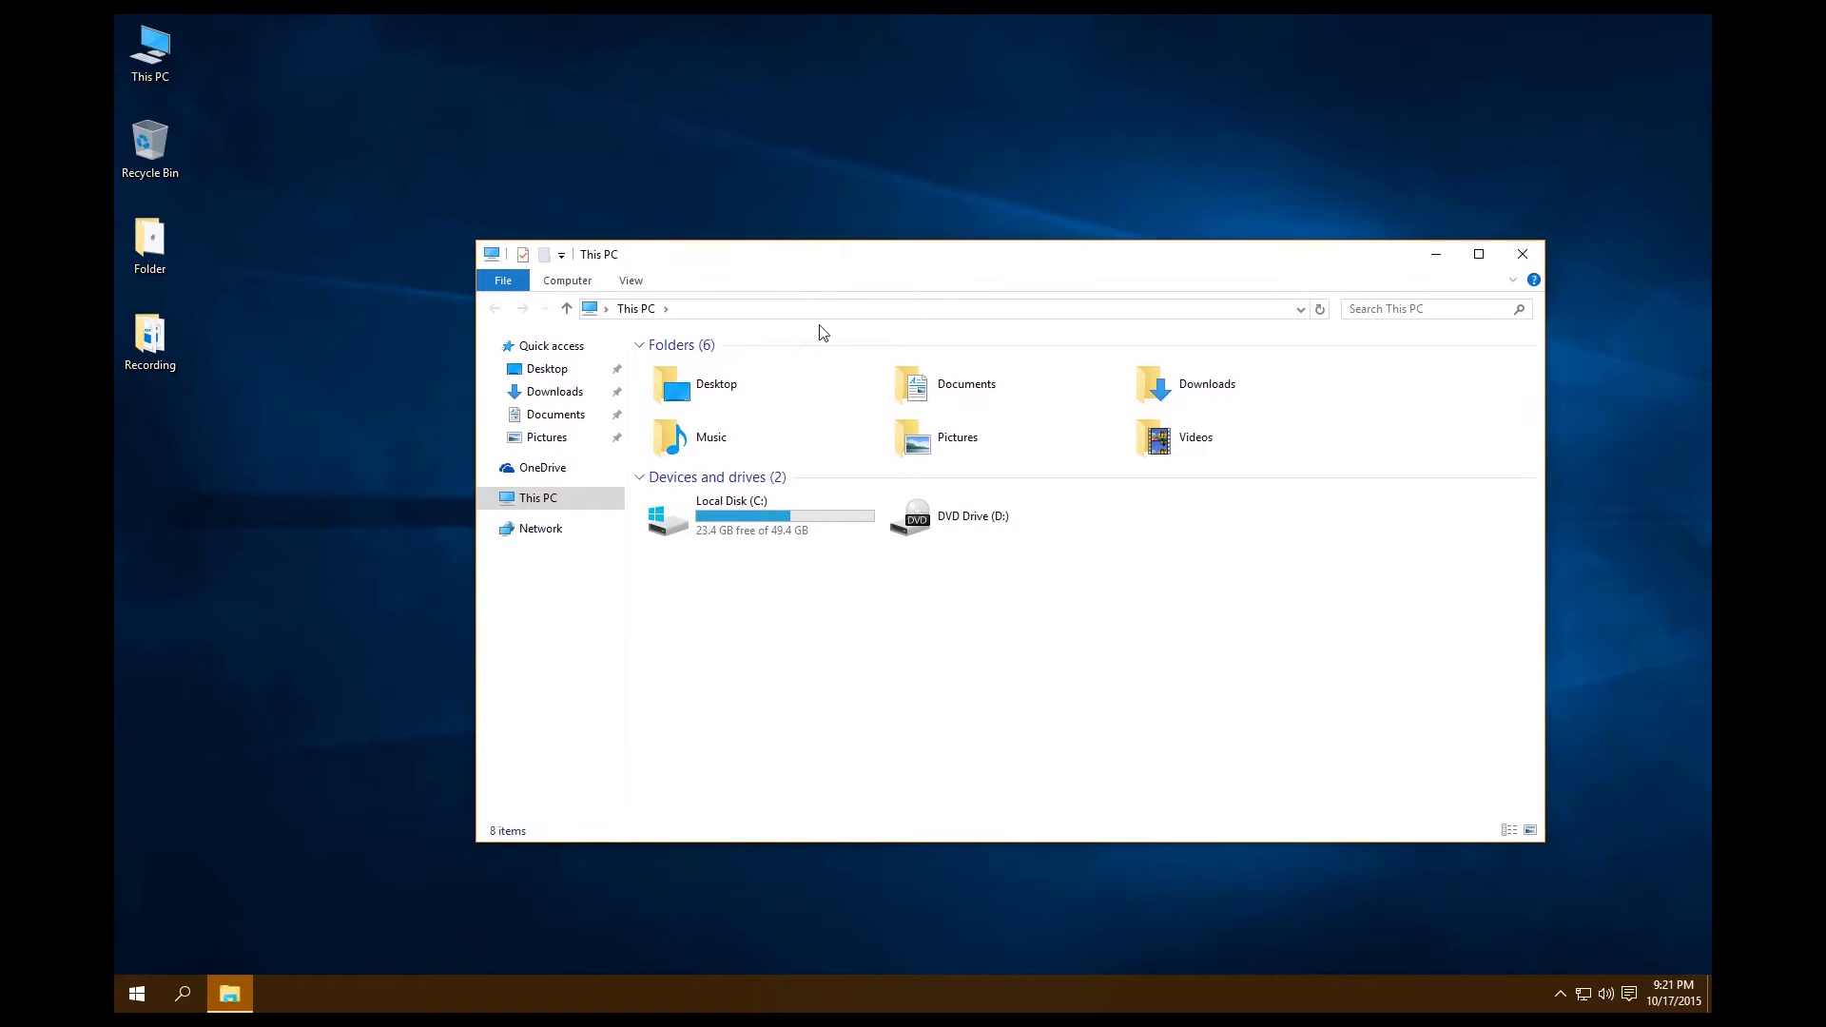
Create a folder named software inside C:\altera\mySystems\system1.
double_click(734, 531)
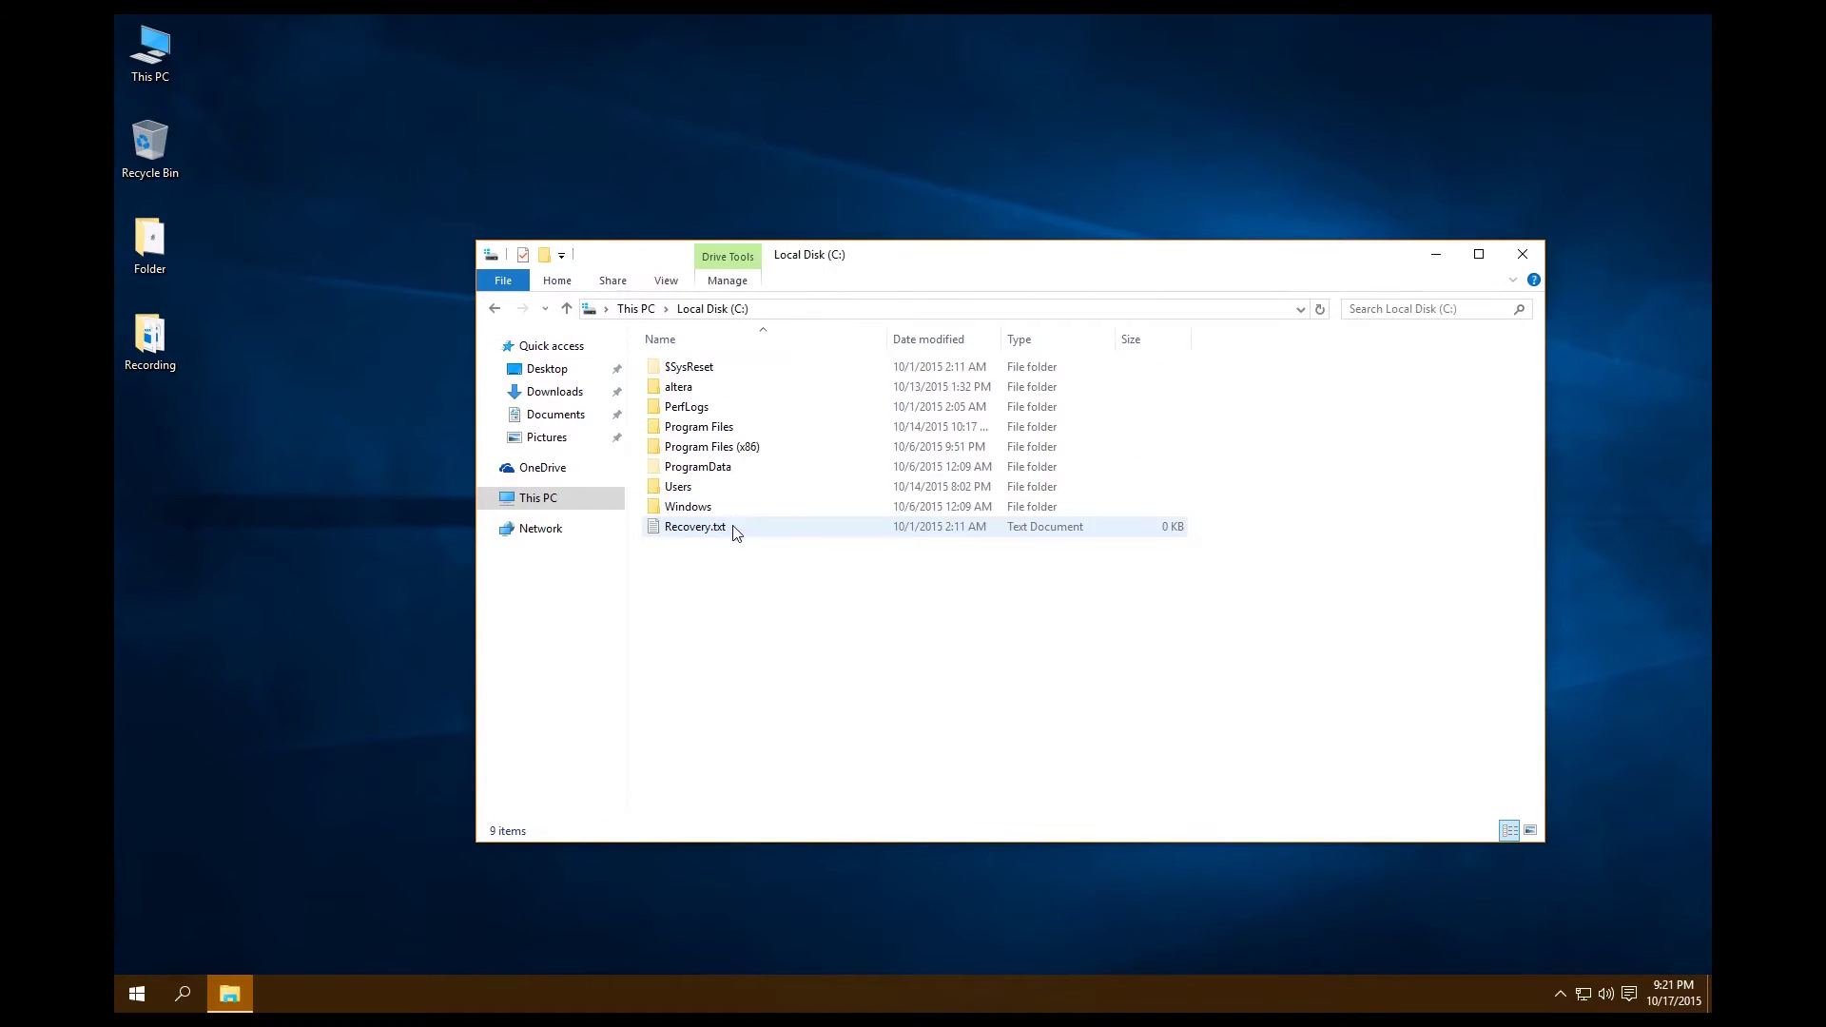
double_click(693, 387)
double_click(704, 385)
double_click(701, 371)
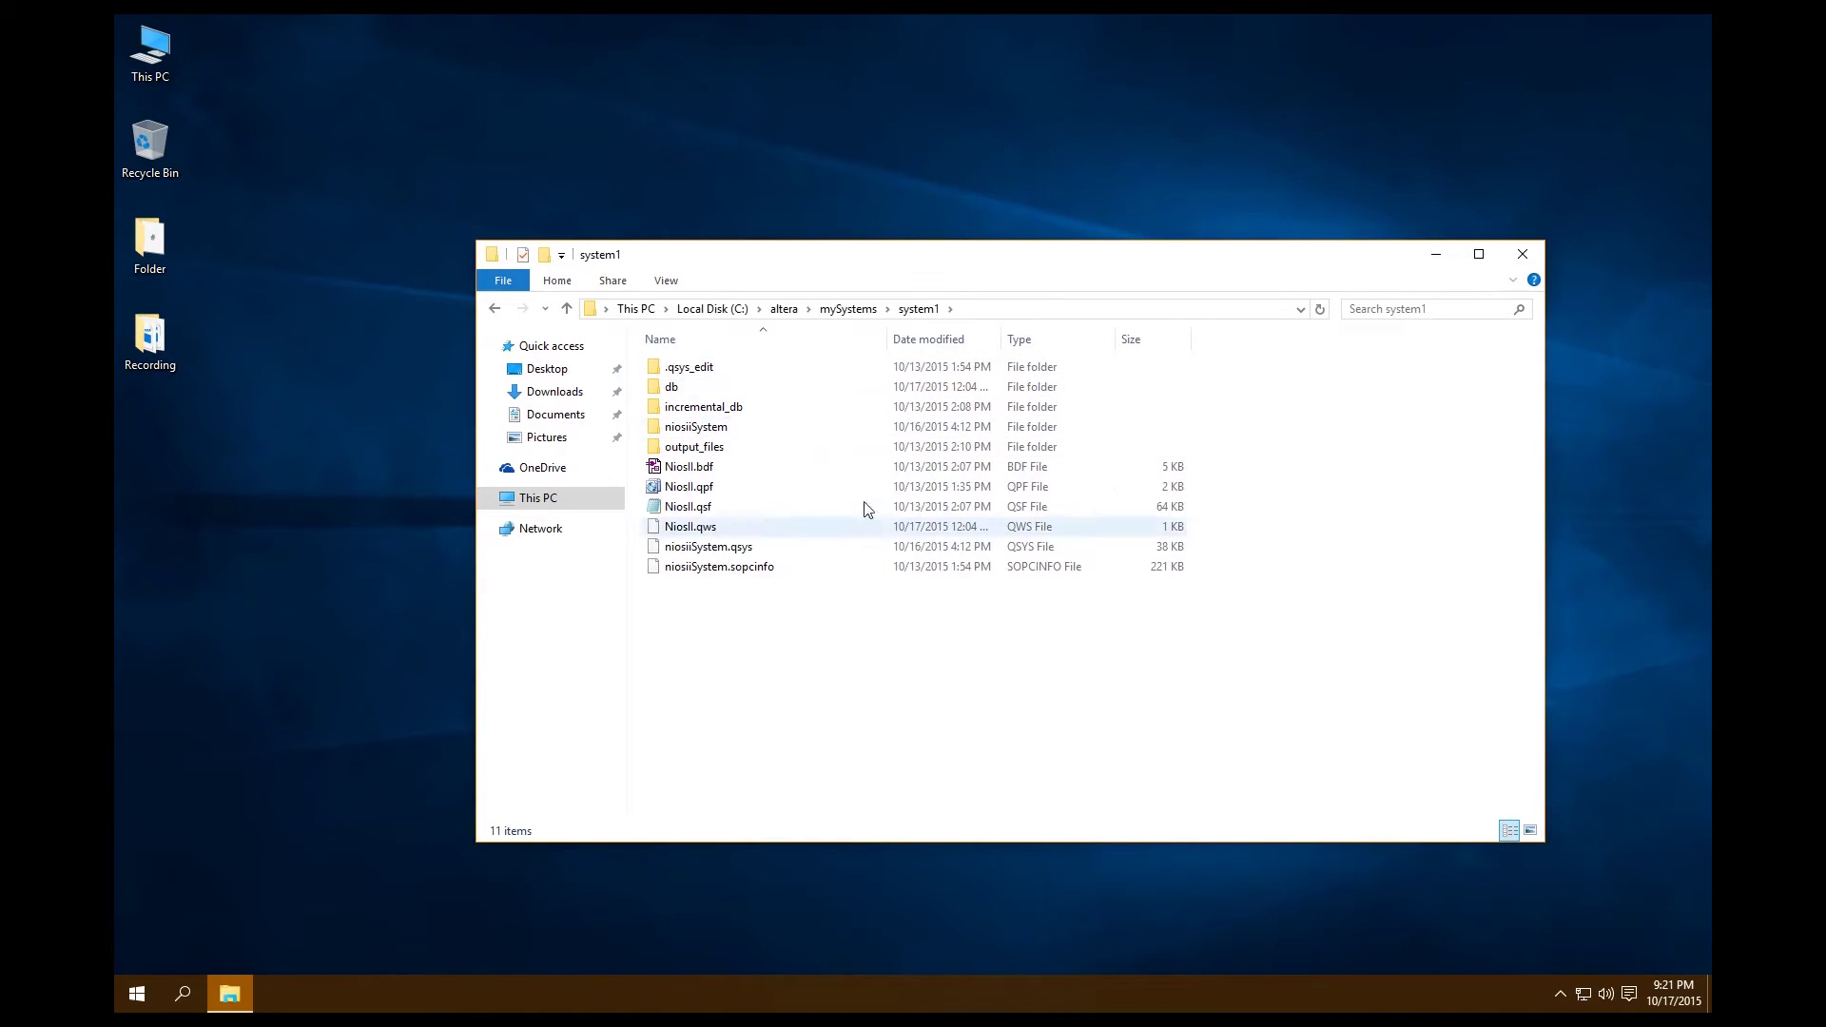
right_click(730, 651)
mouse_move(807, 853)
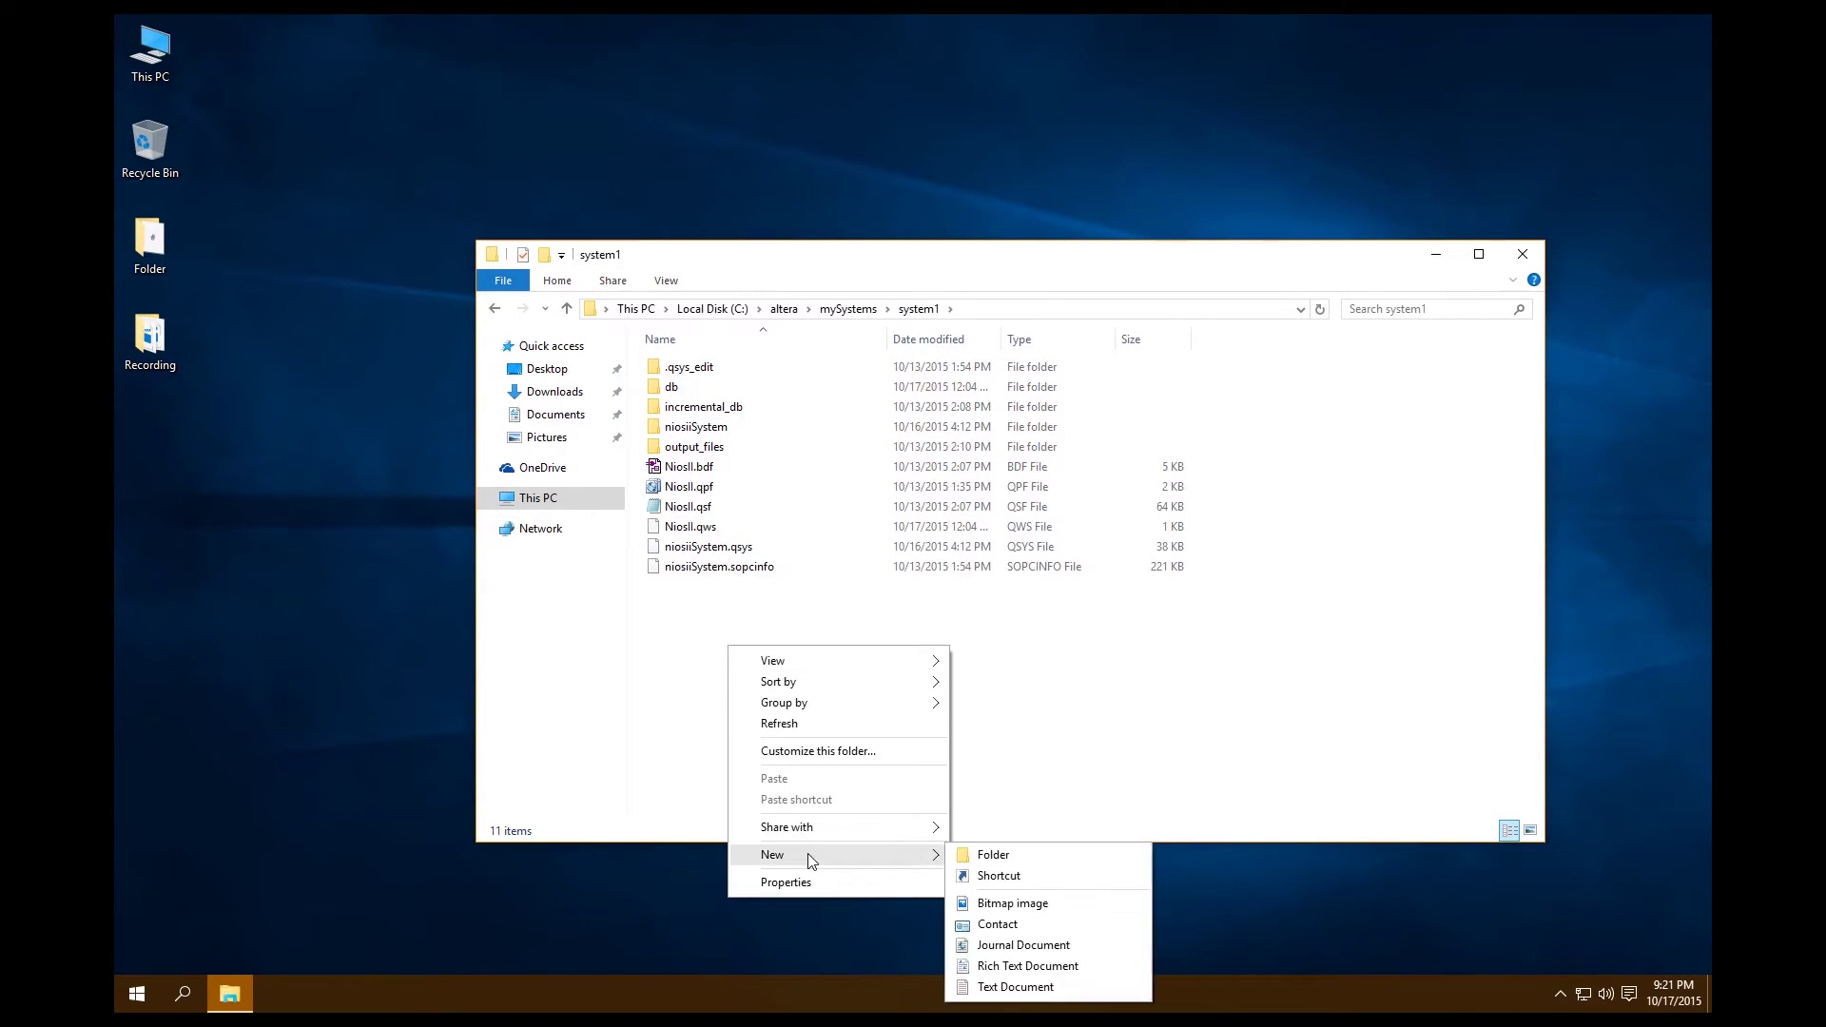
left_click(1021, 852)
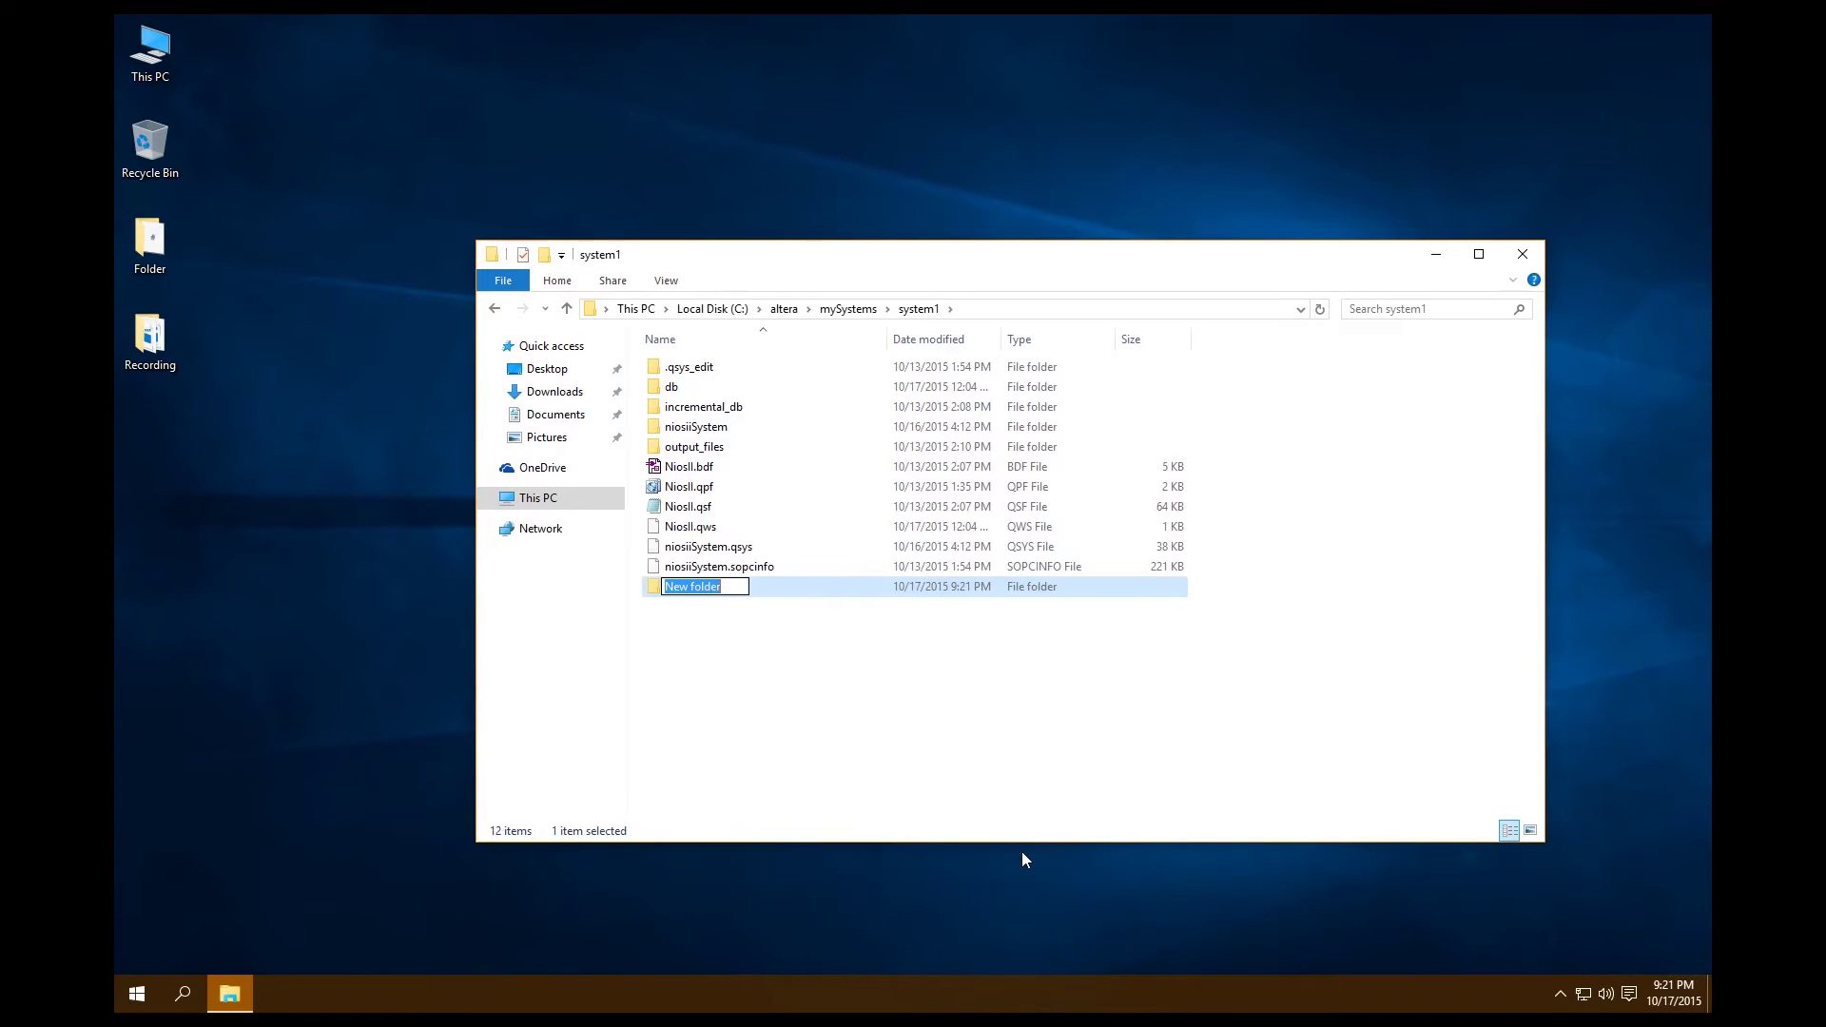
type("software")
left_click(835, 734)
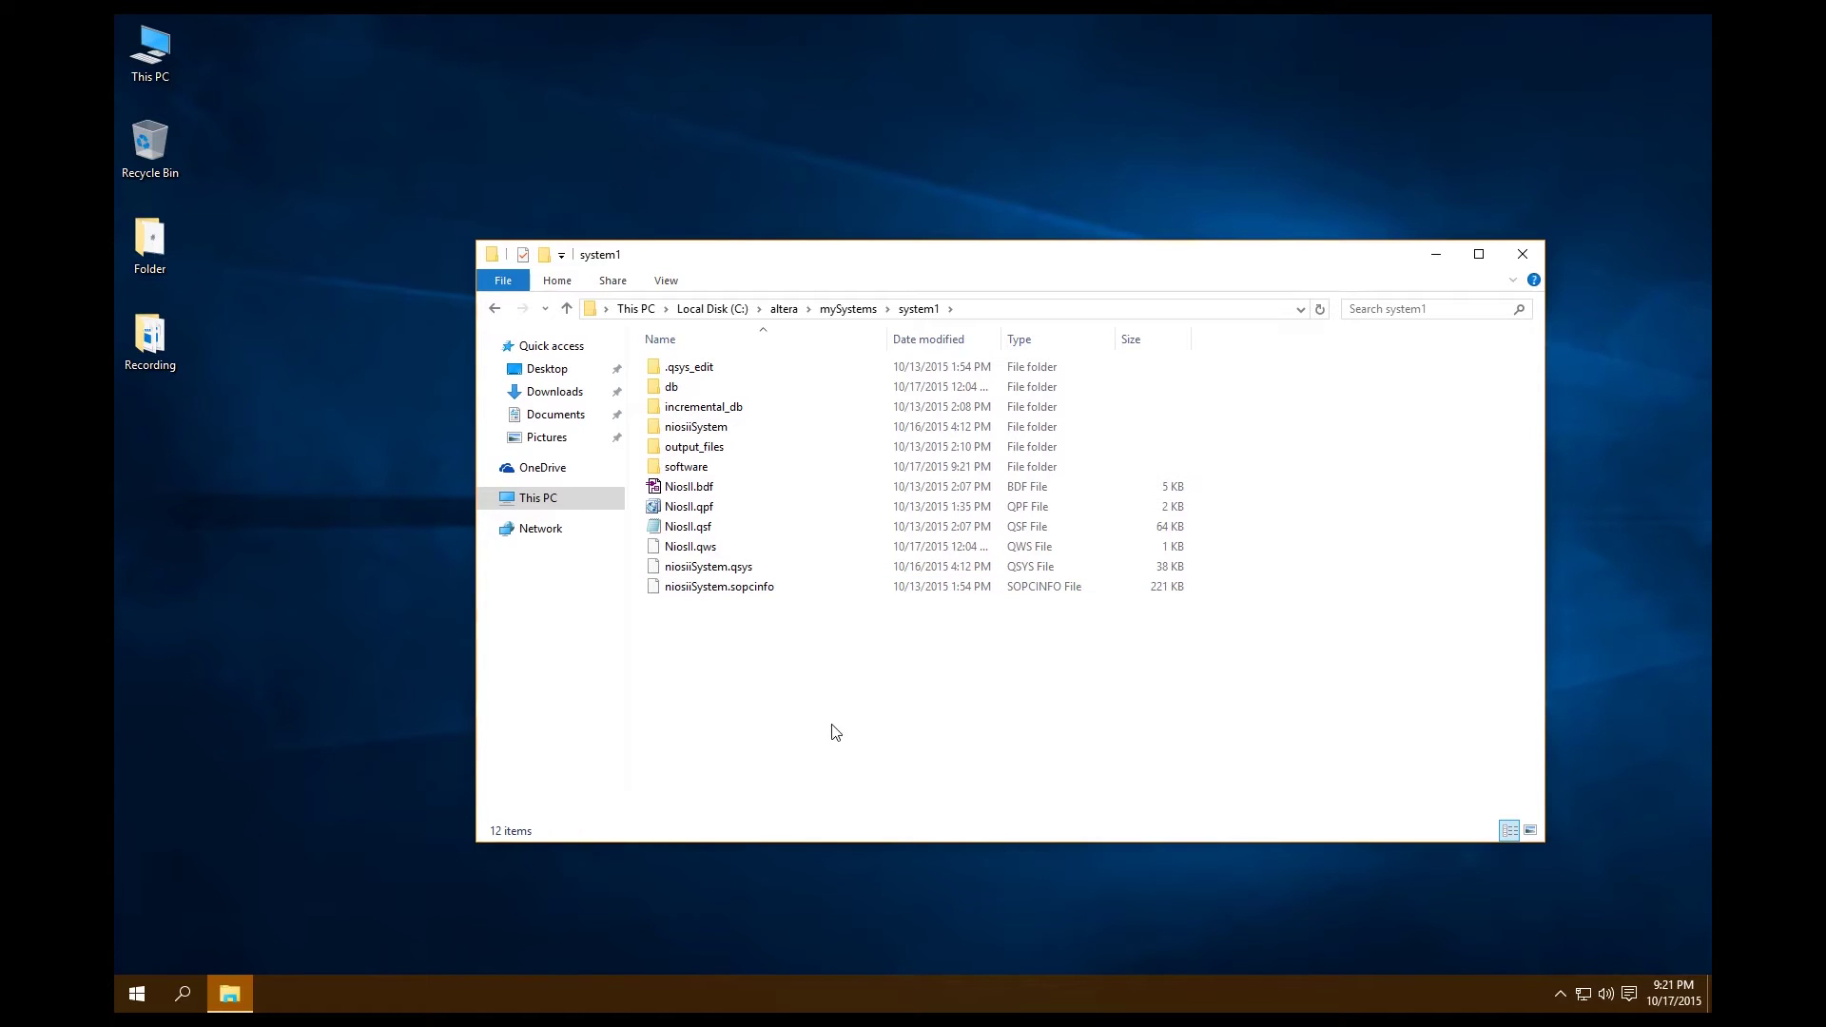
Create a folder named workspace inside the software folder.
double_click(699, 468)
right_click(789, 521)
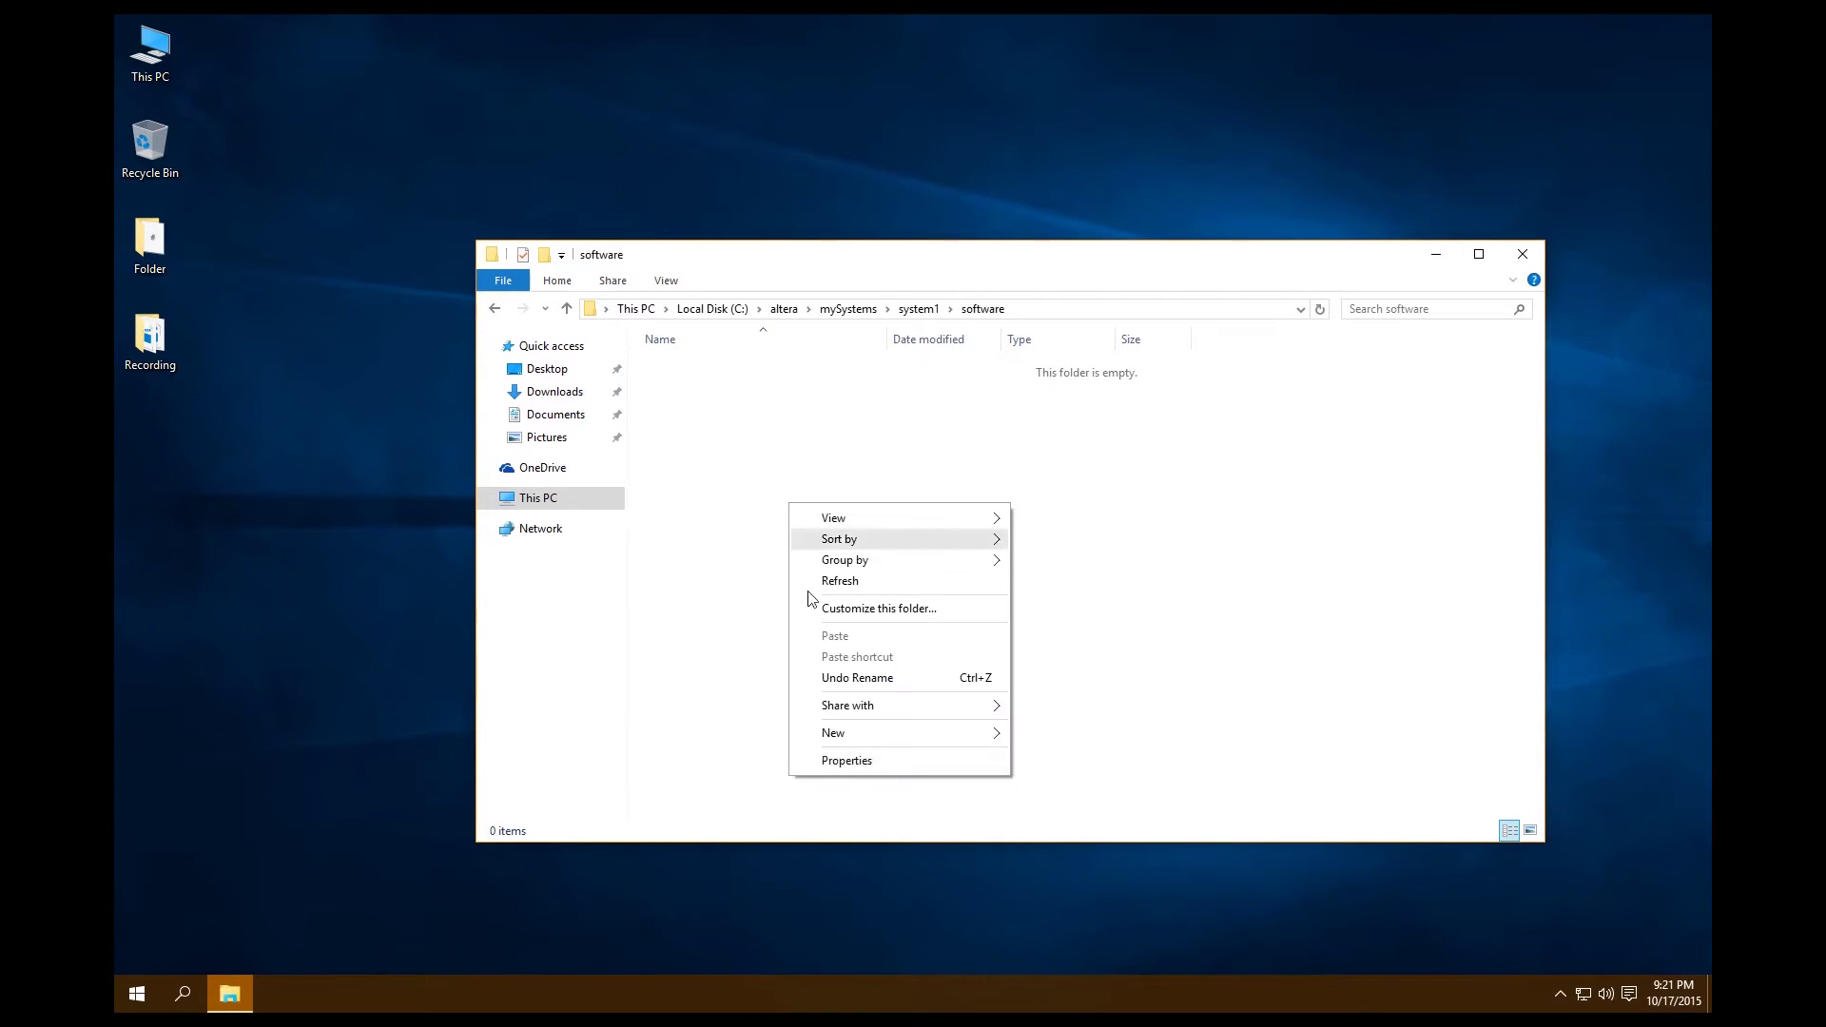
mouse_move(863, 732)
left_click(1084, 731)
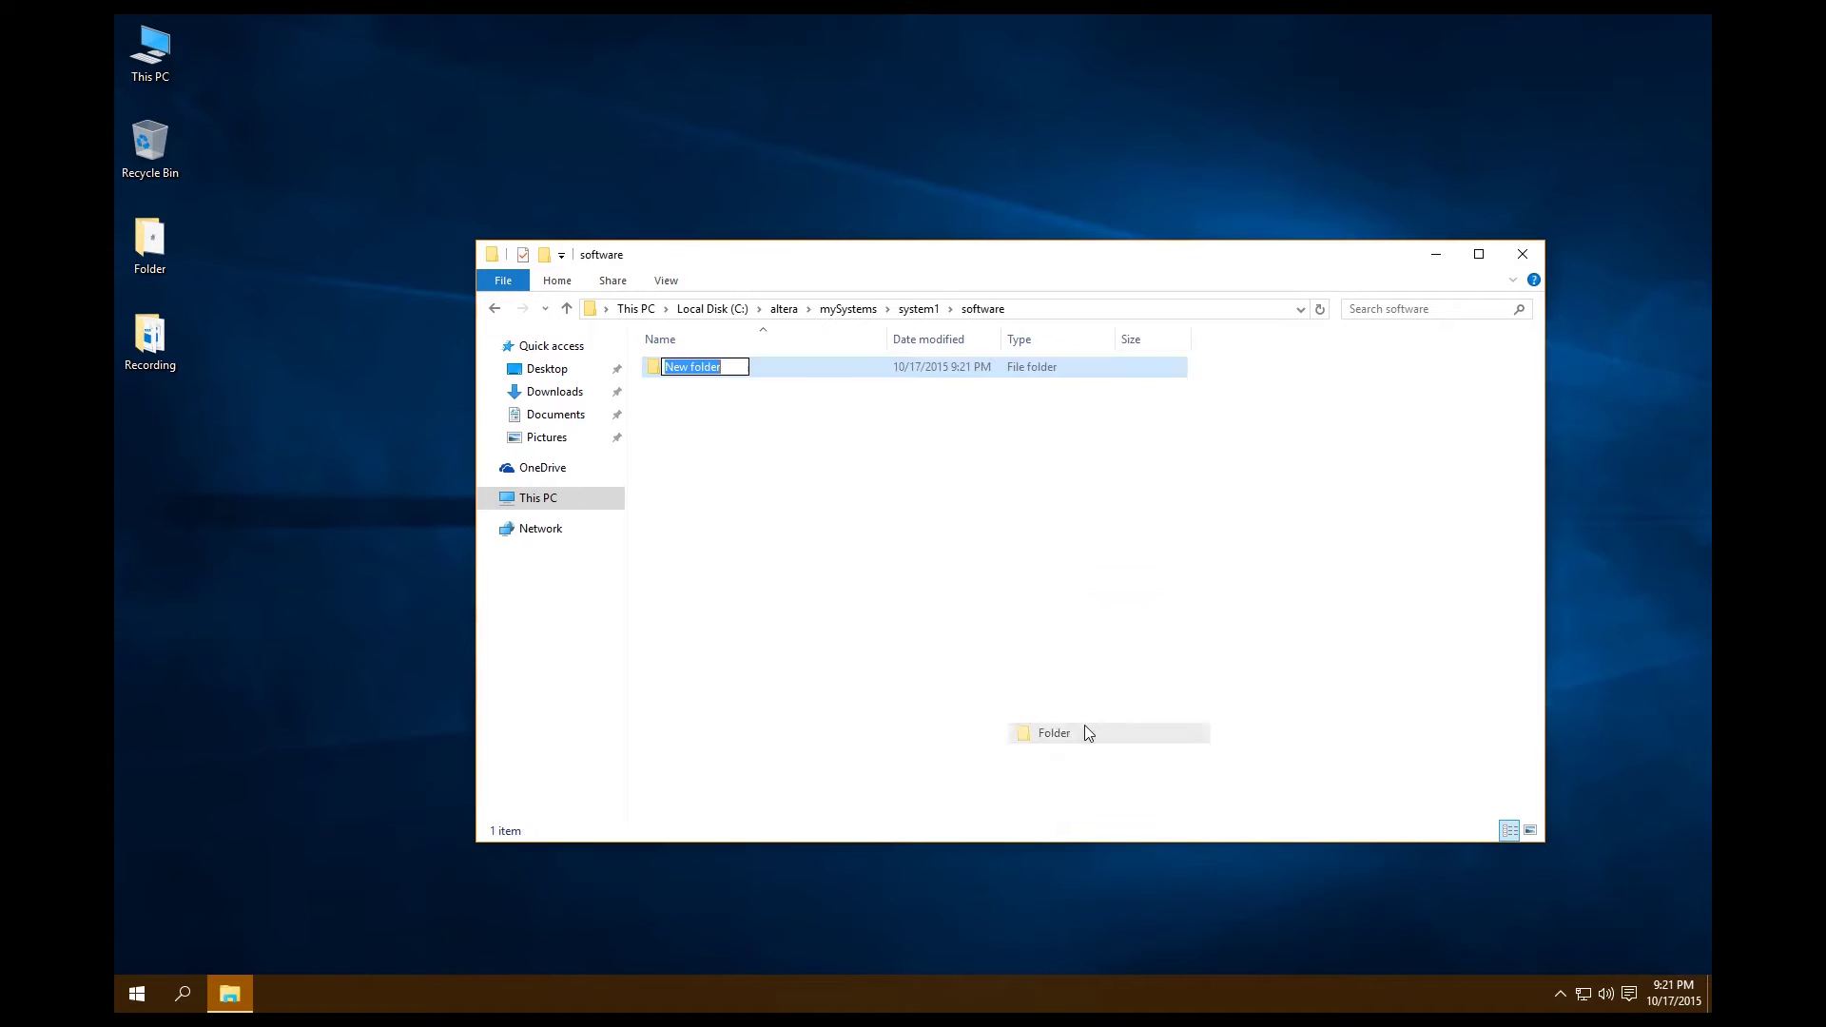
type("workspace")
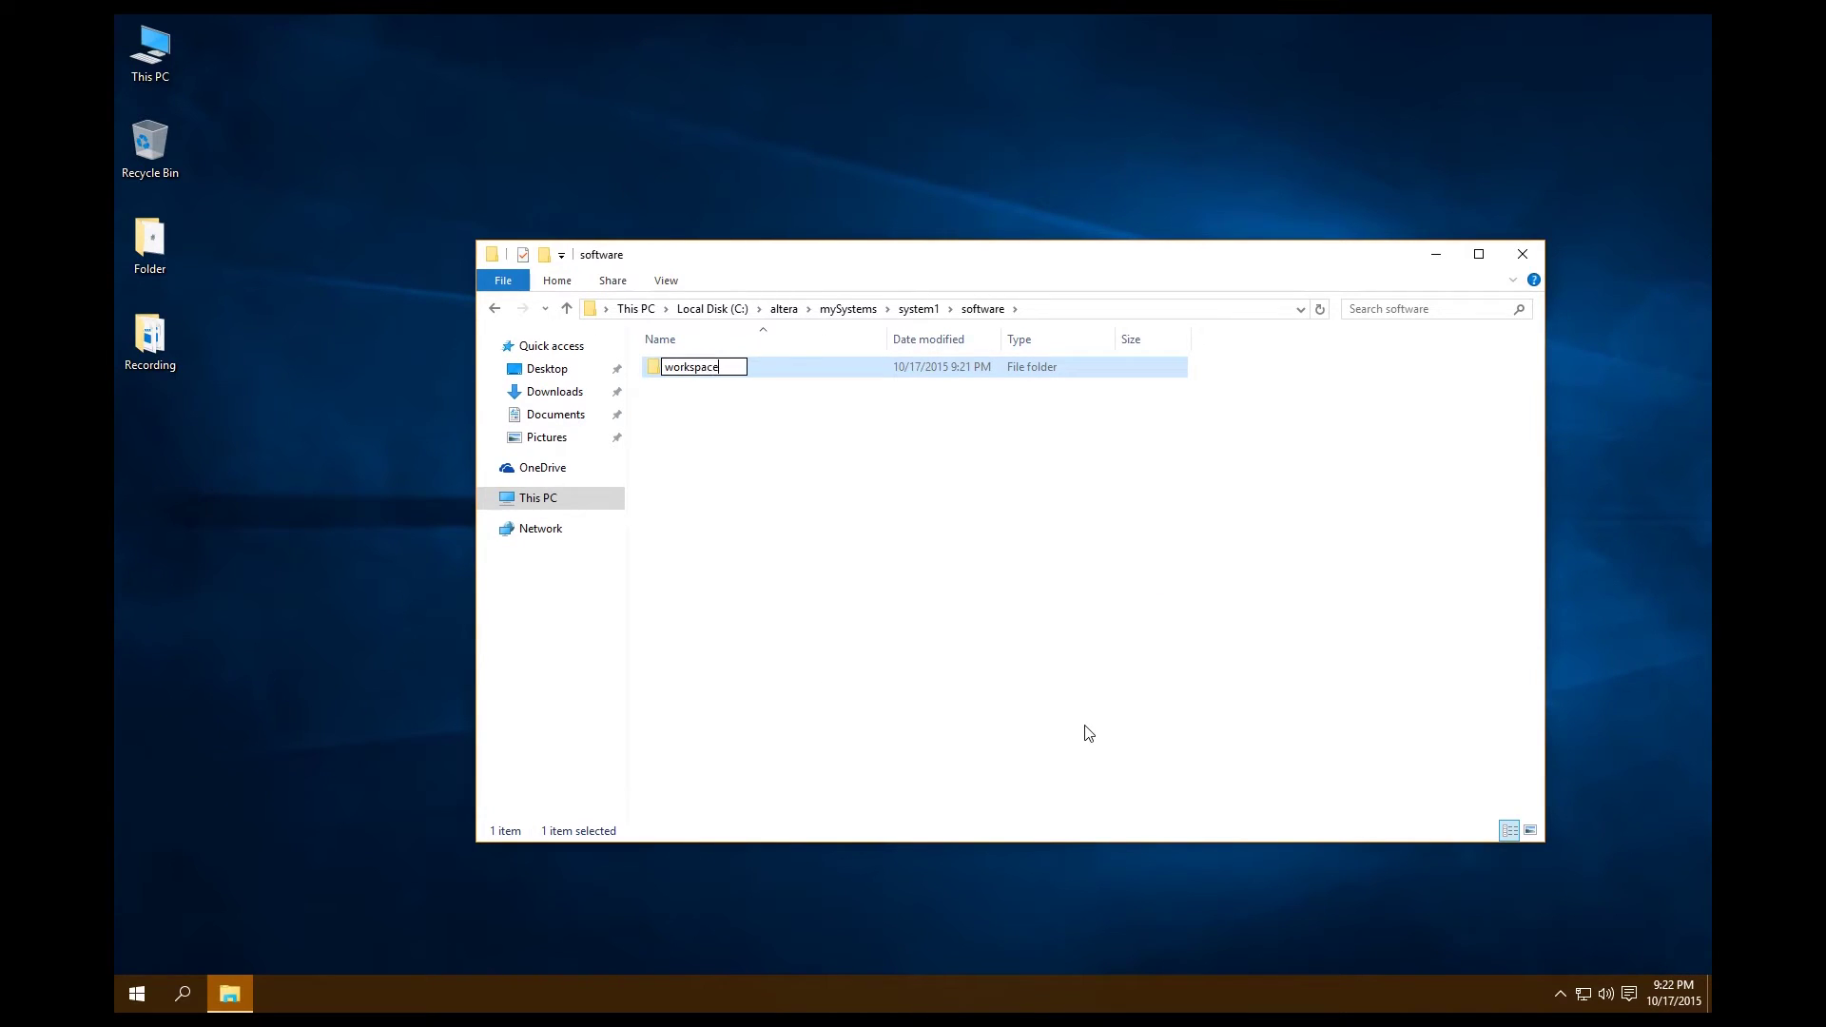
left_click(892, 584)
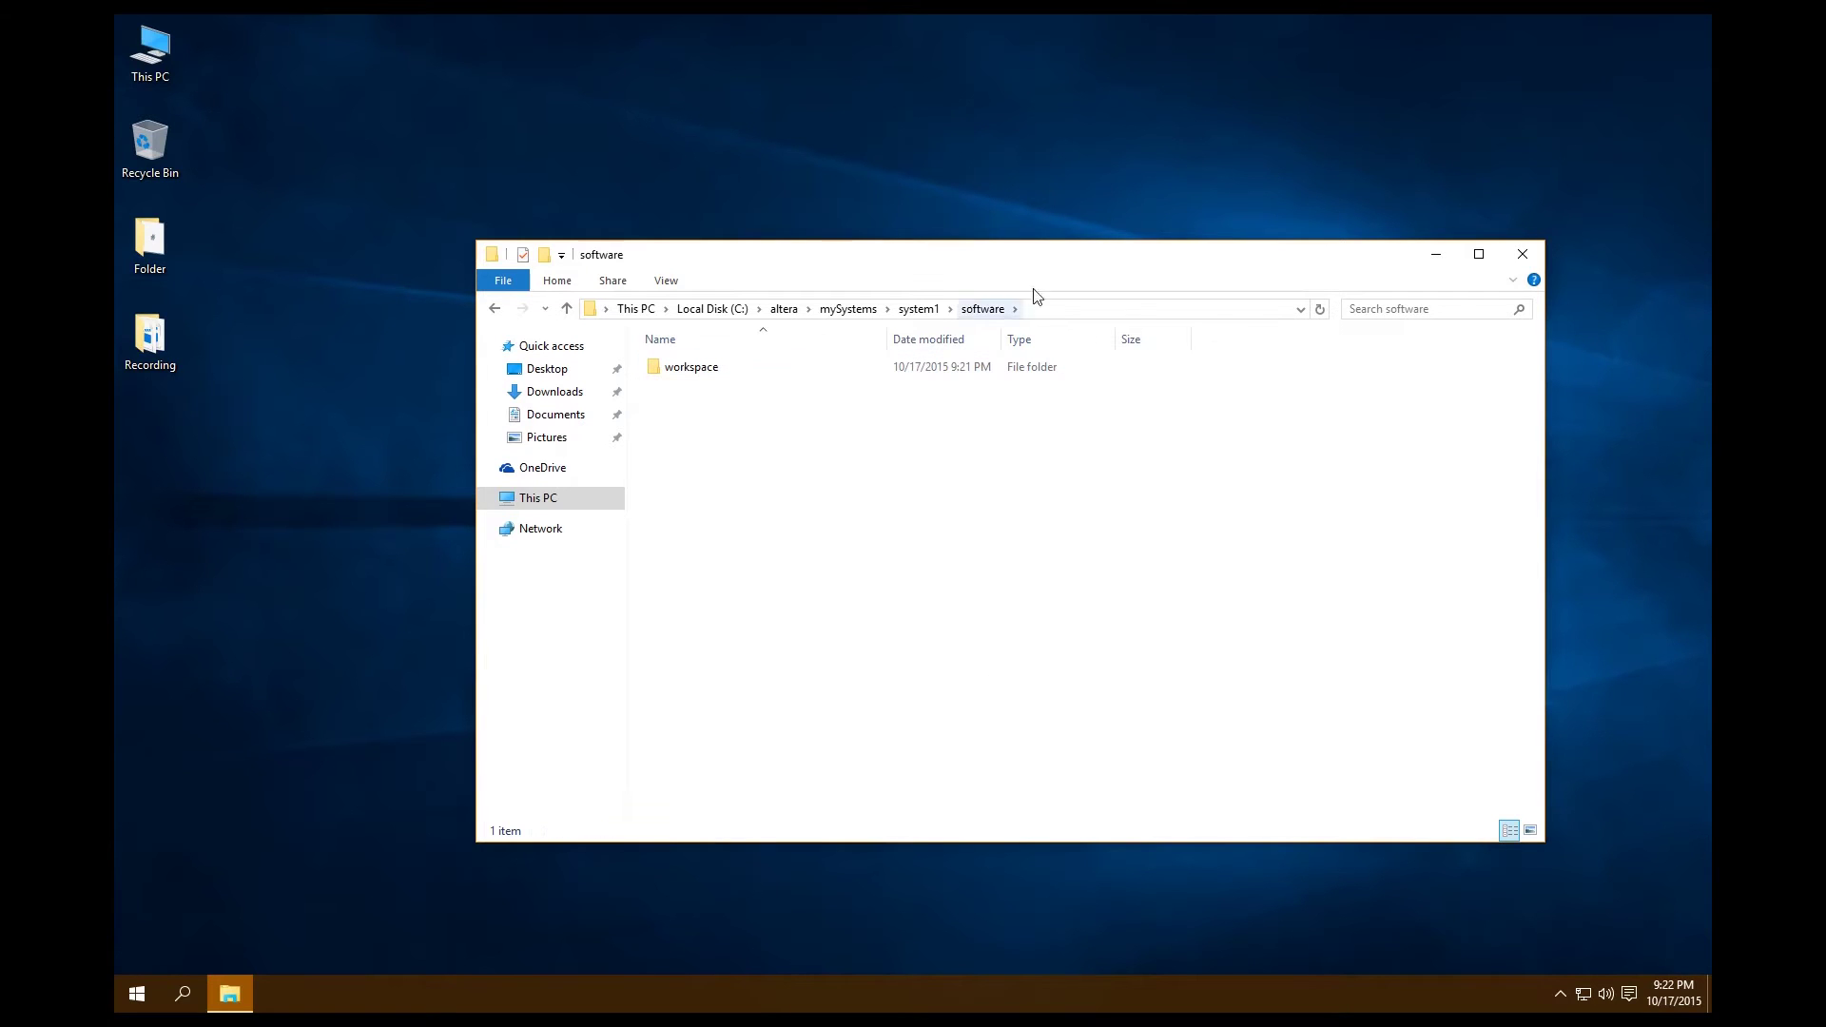
Minimize the file window and launch the Nios II 15.0 Software Build Tools for Eclipse.
left_click(1434, 254)
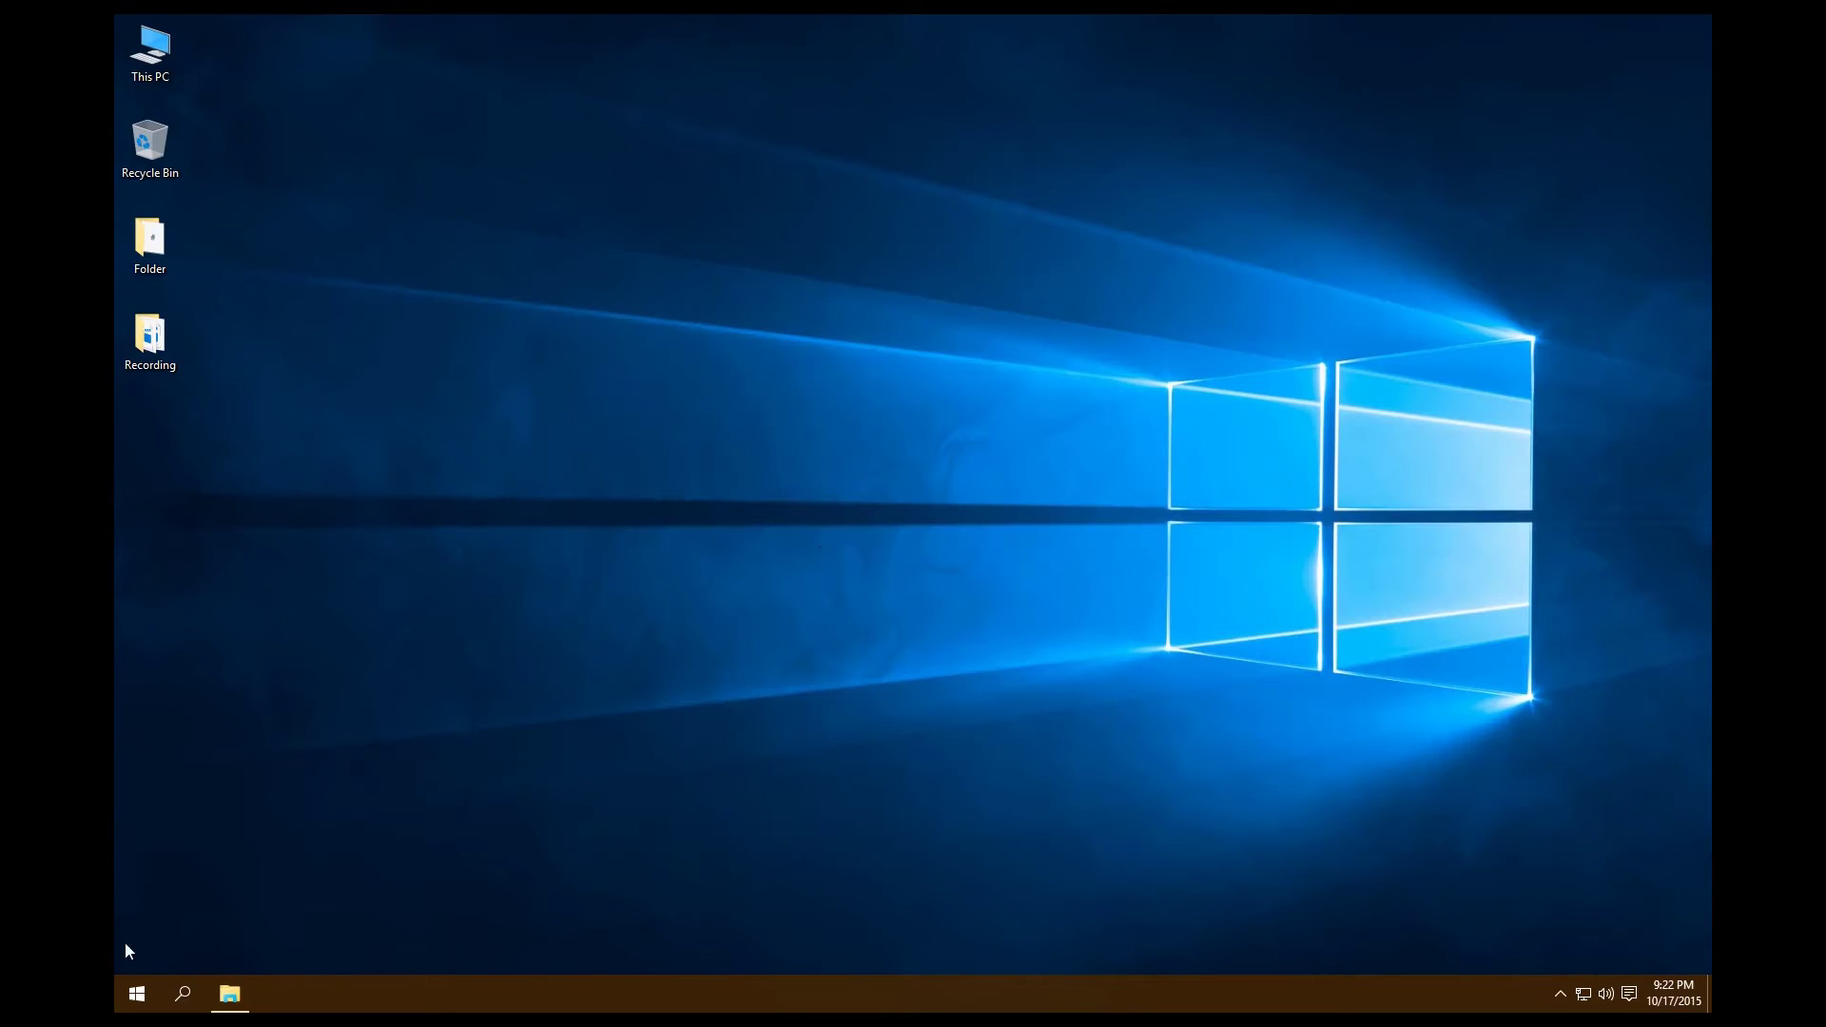
left_click(133, 993)
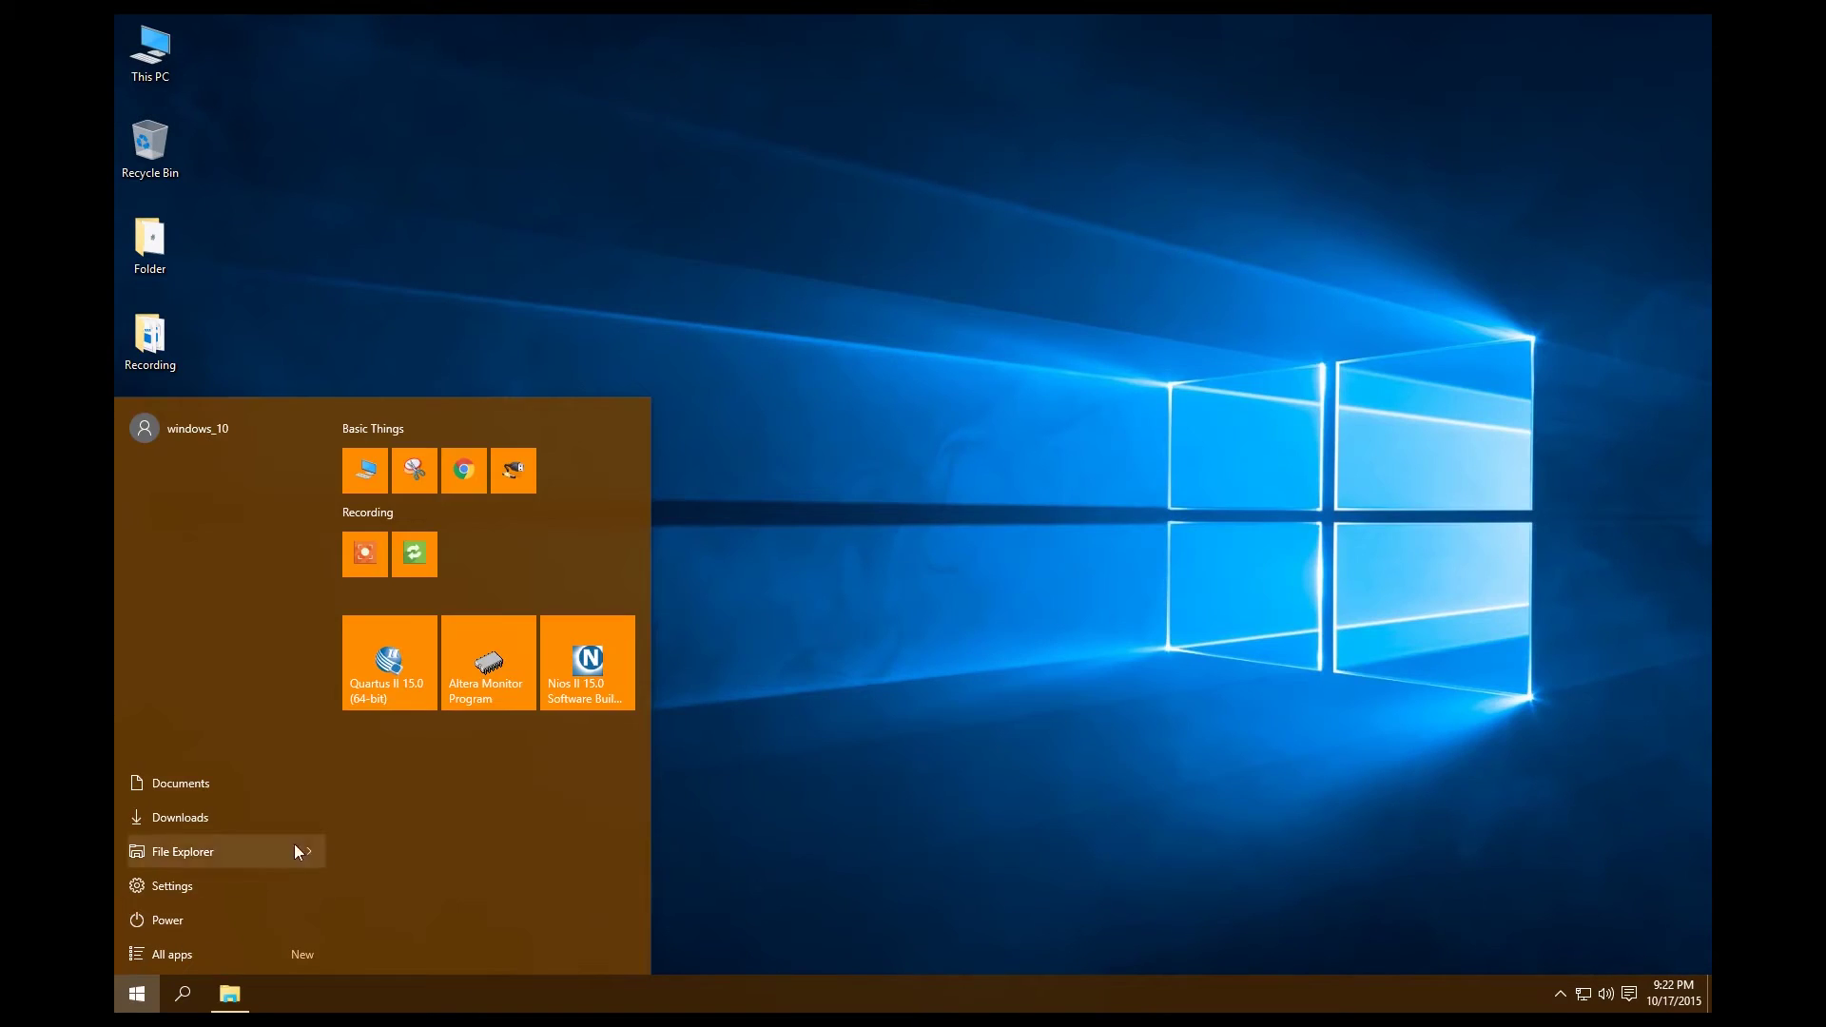
left_click(586, 671)
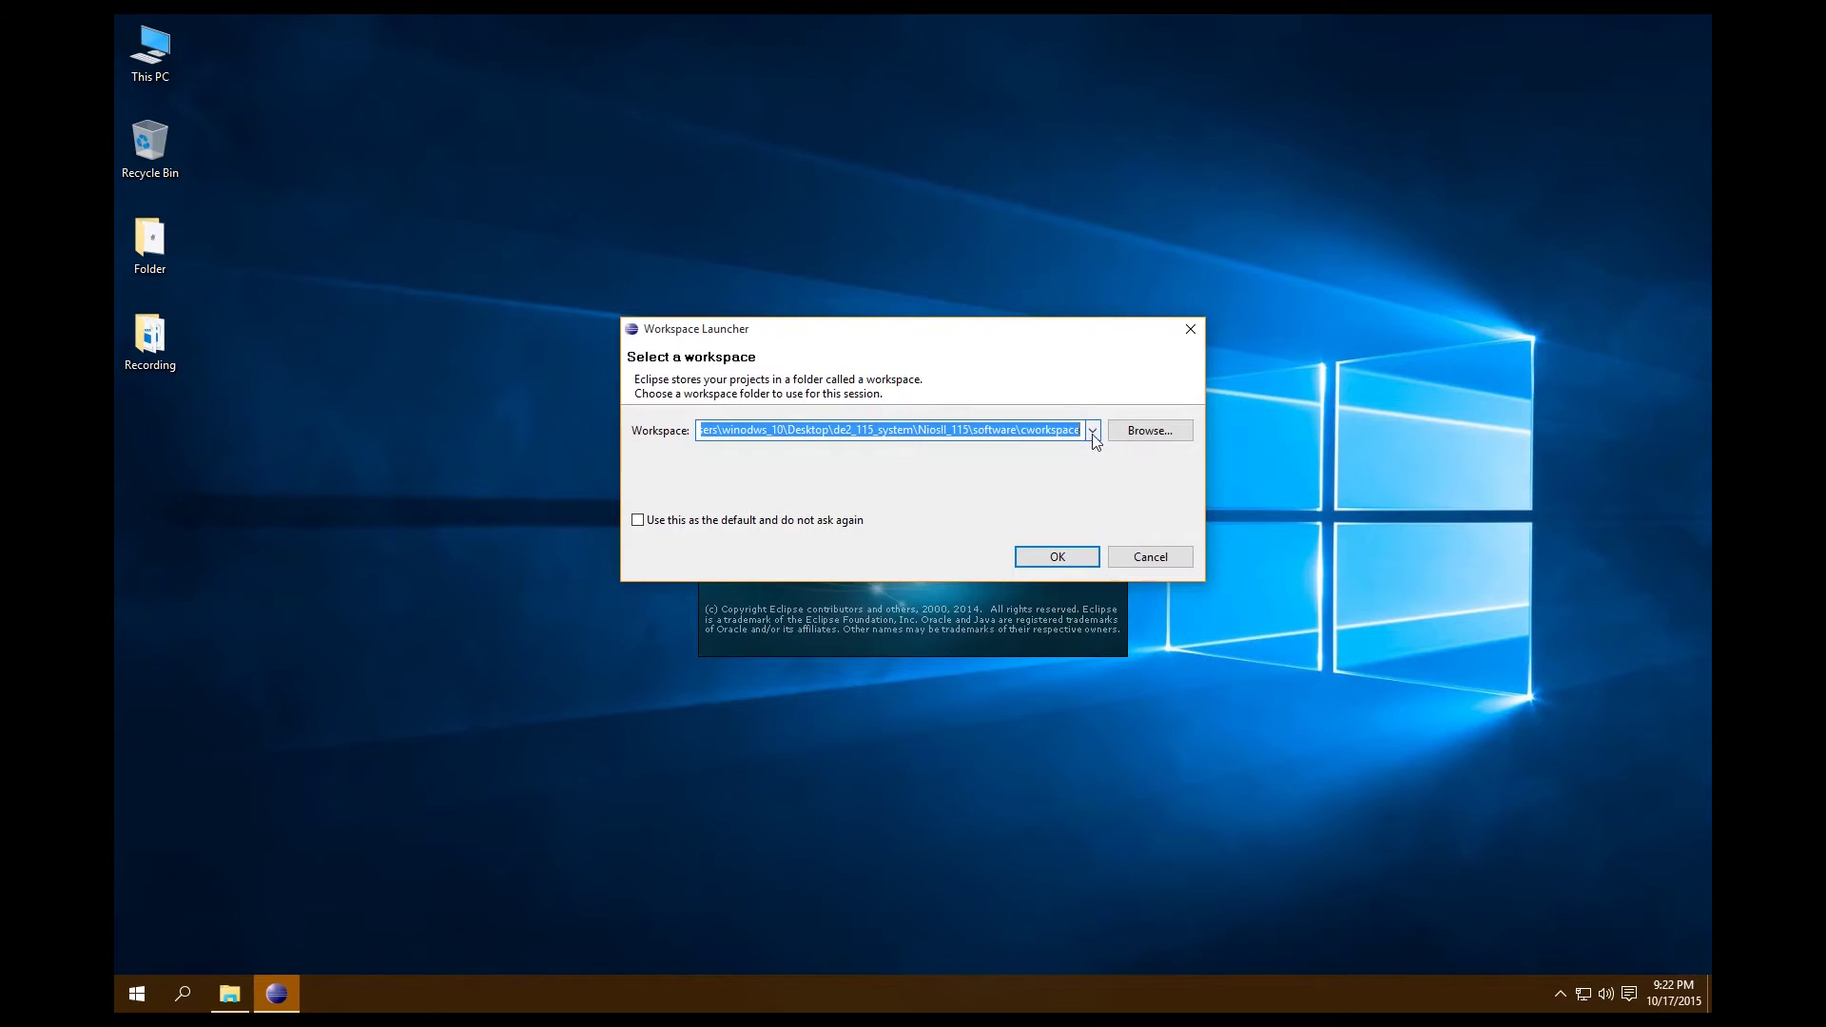
Choose C:\altera\mySystems\system1\software\workspace as the Eclipse workspace and open it.
left_click(1128, 432)
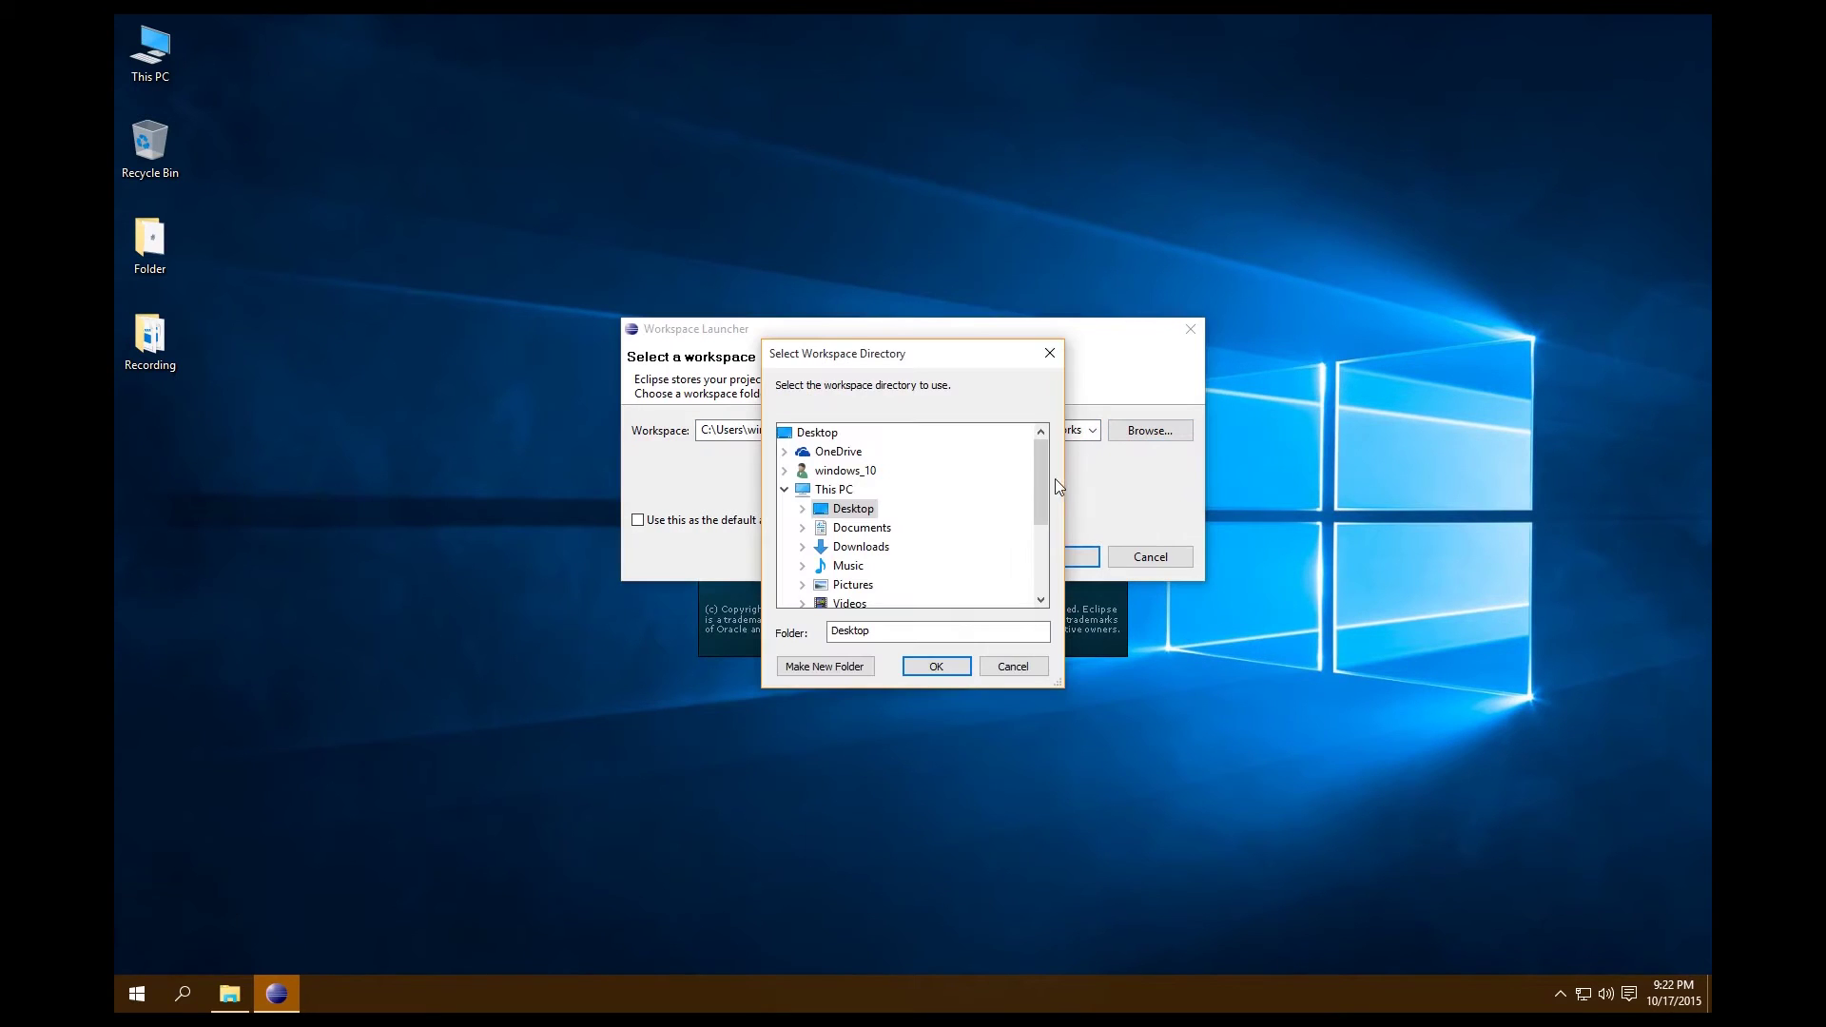
left_click_drag(1041, 483, 1058, 518)
left_click(803, 566)
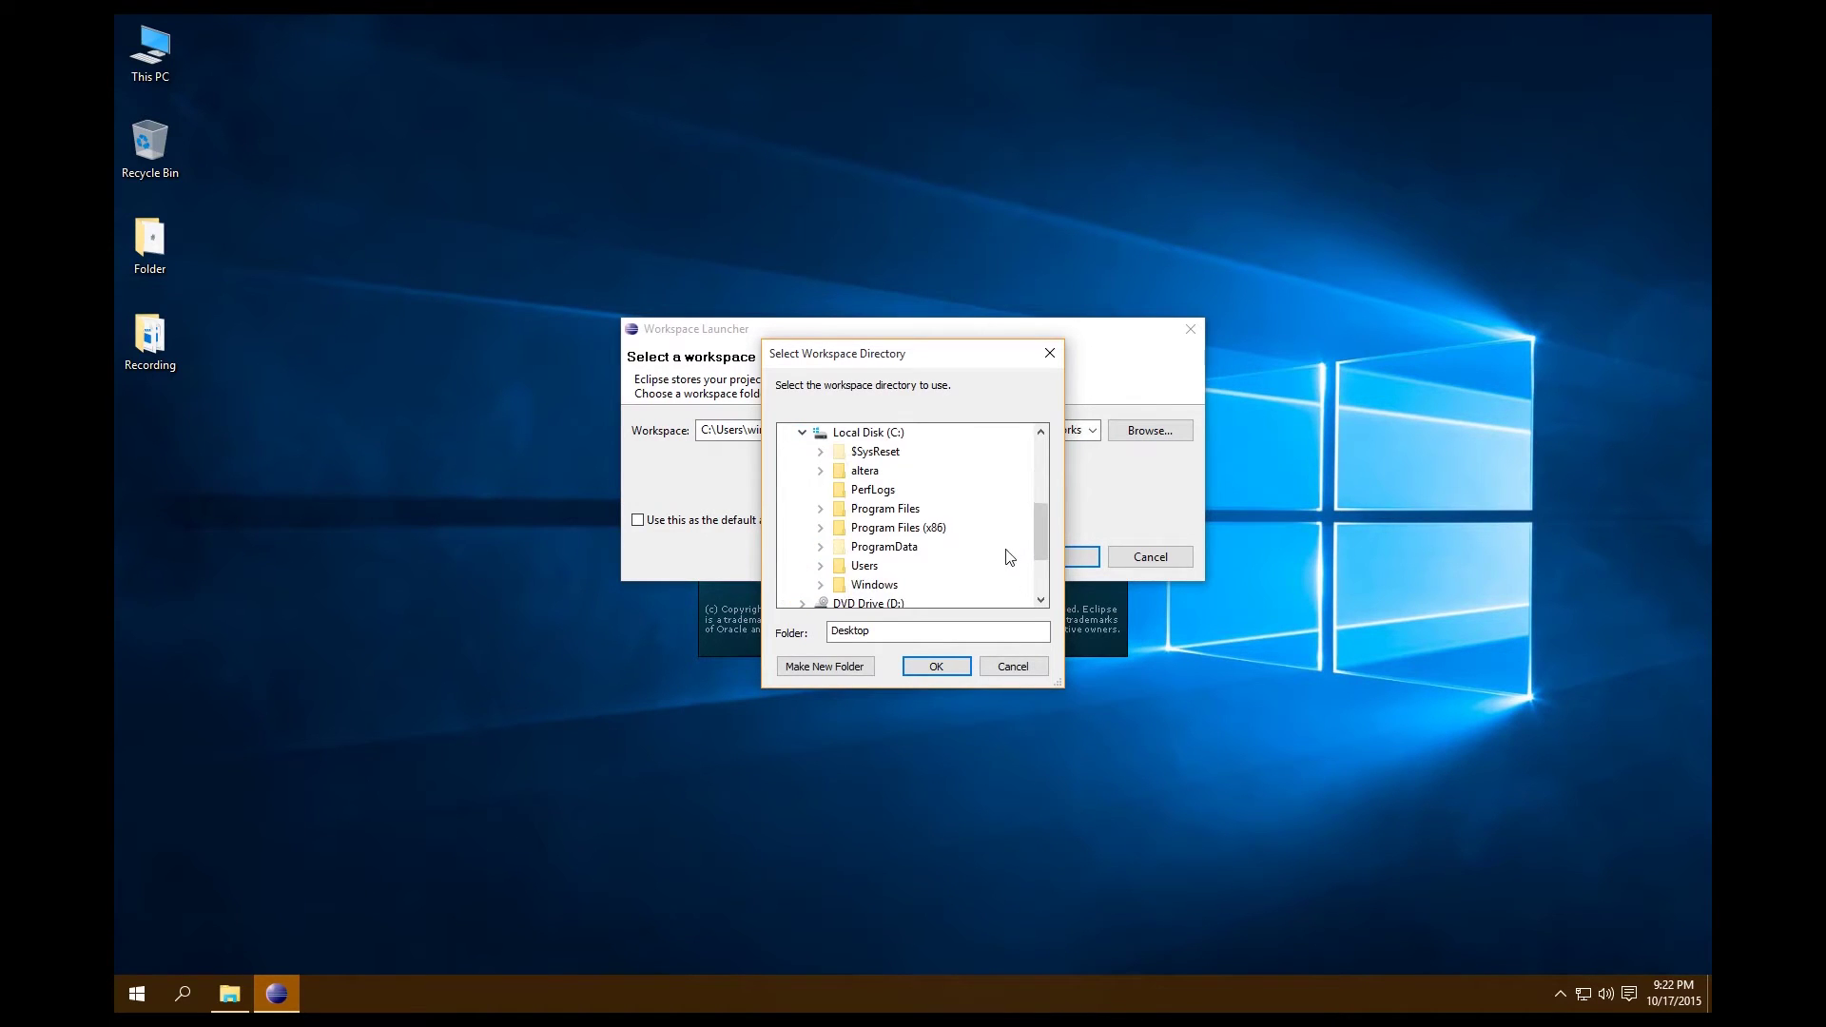
left_click(819, 471)
left_click(839, 509)
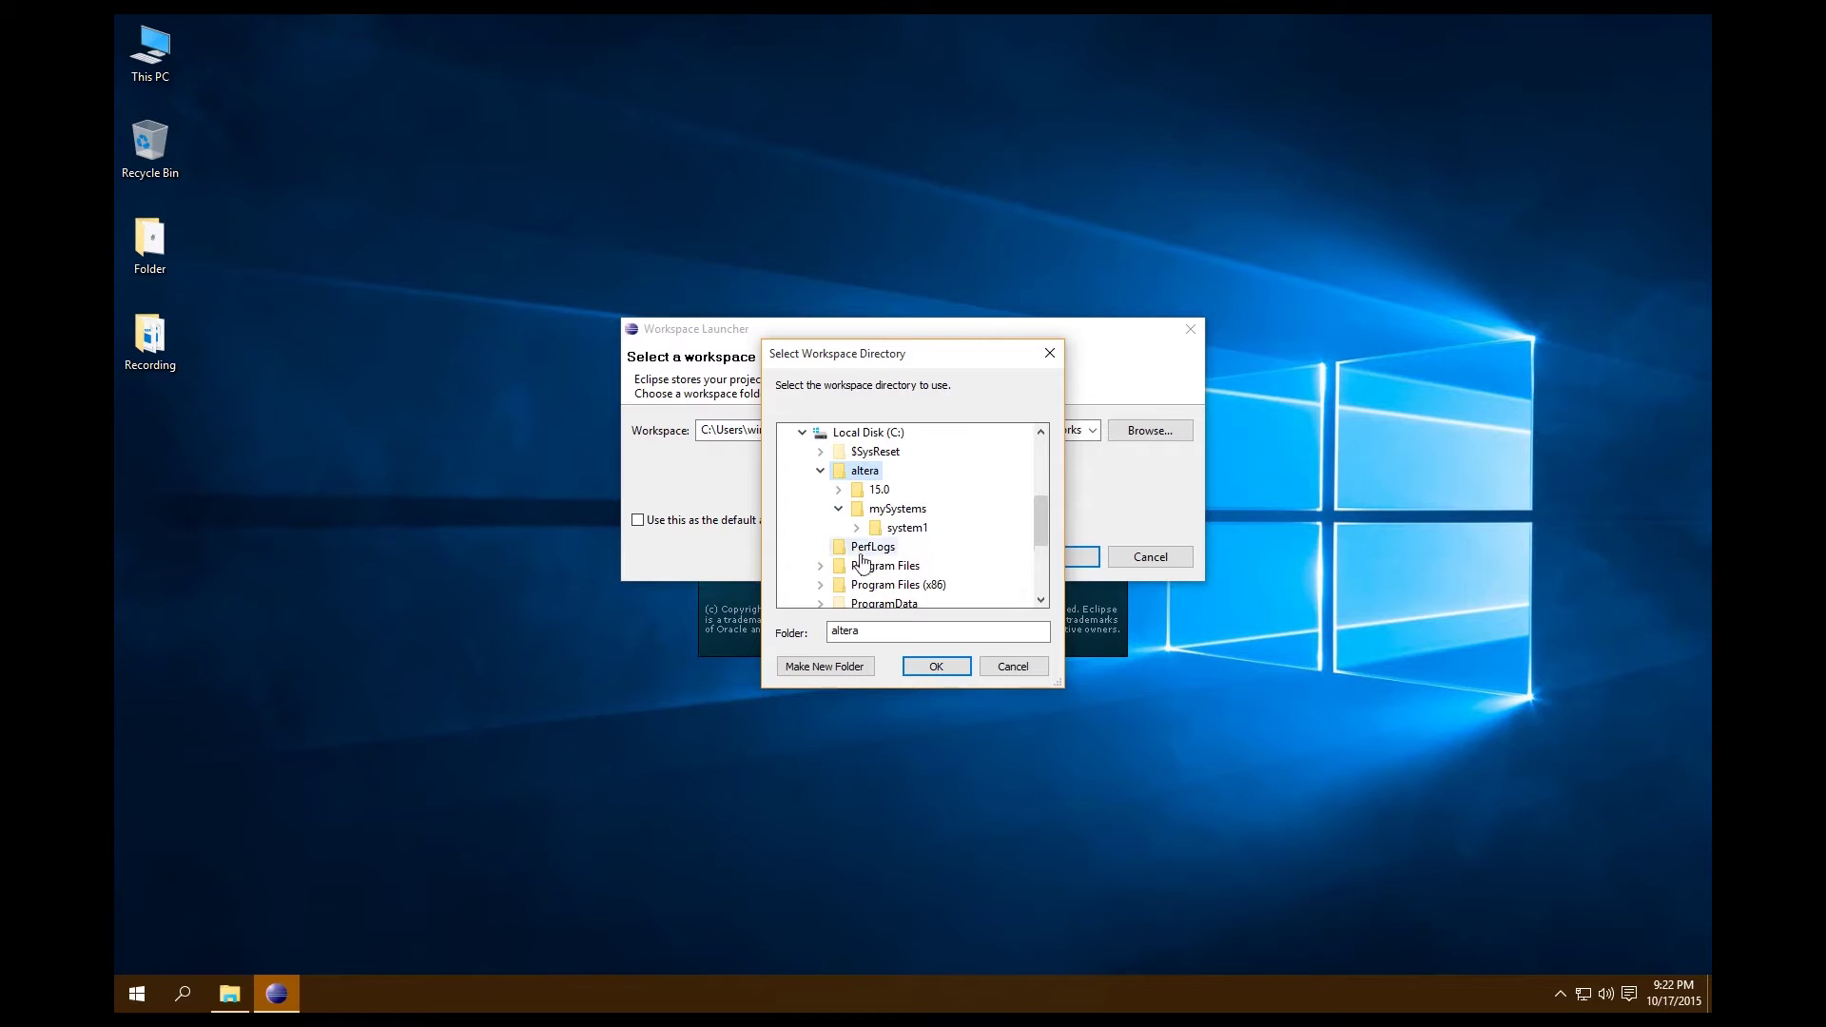
left_click(857, 528)
left_click(874, 585)
left_click(915, 587)
left_click(934, 668)
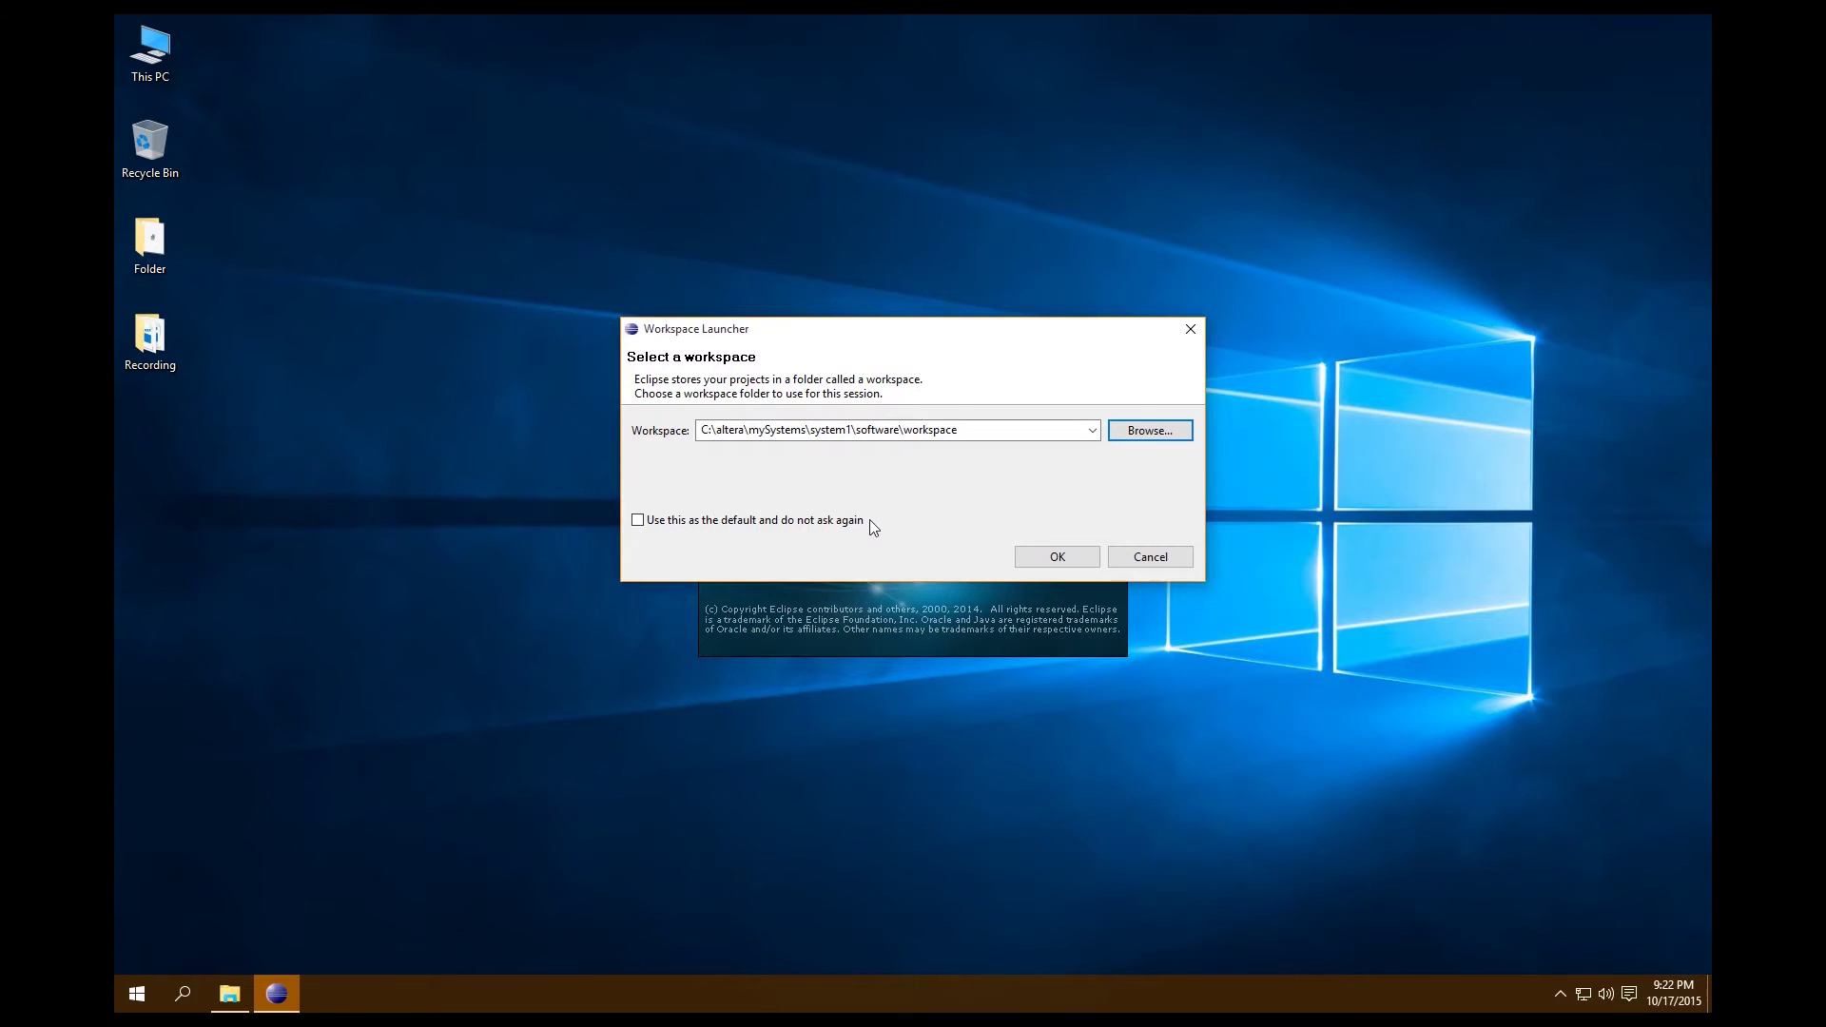
left_click(1030, 556)
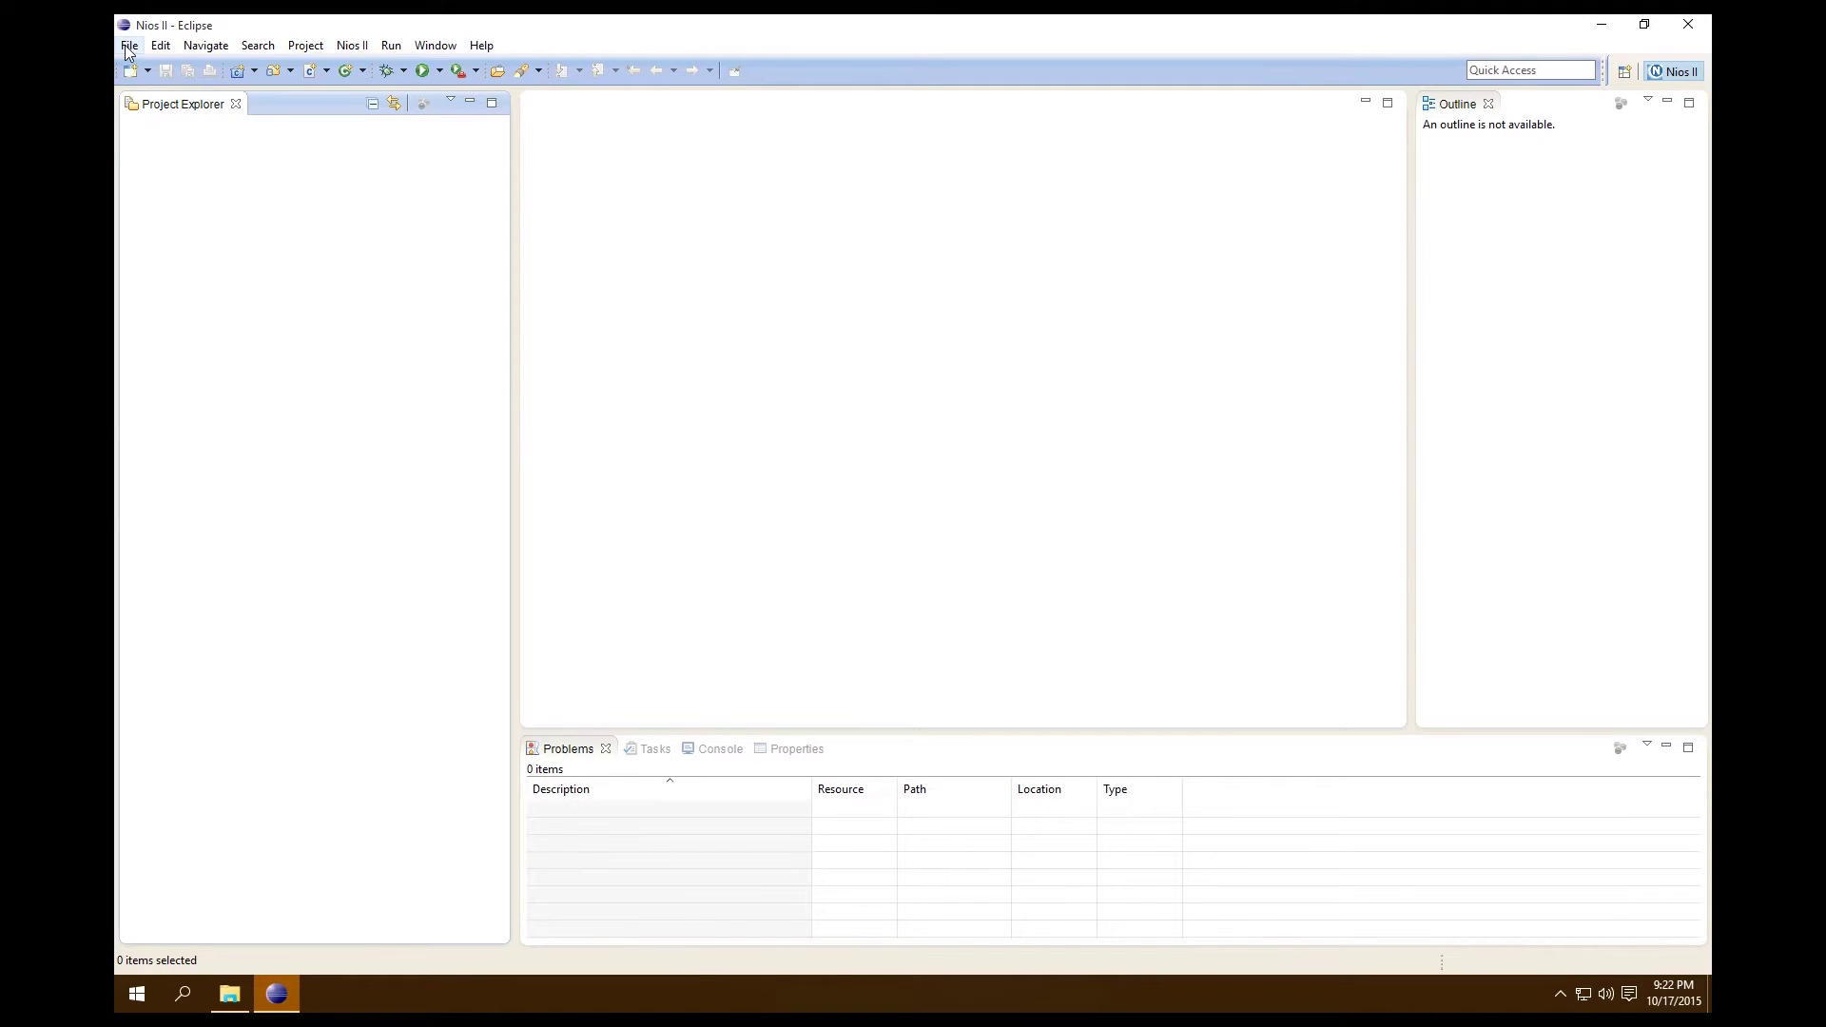
Start a new Nios II Application and BSP from Template project.
left_click(128, 49)
mouse_move(160, 75)
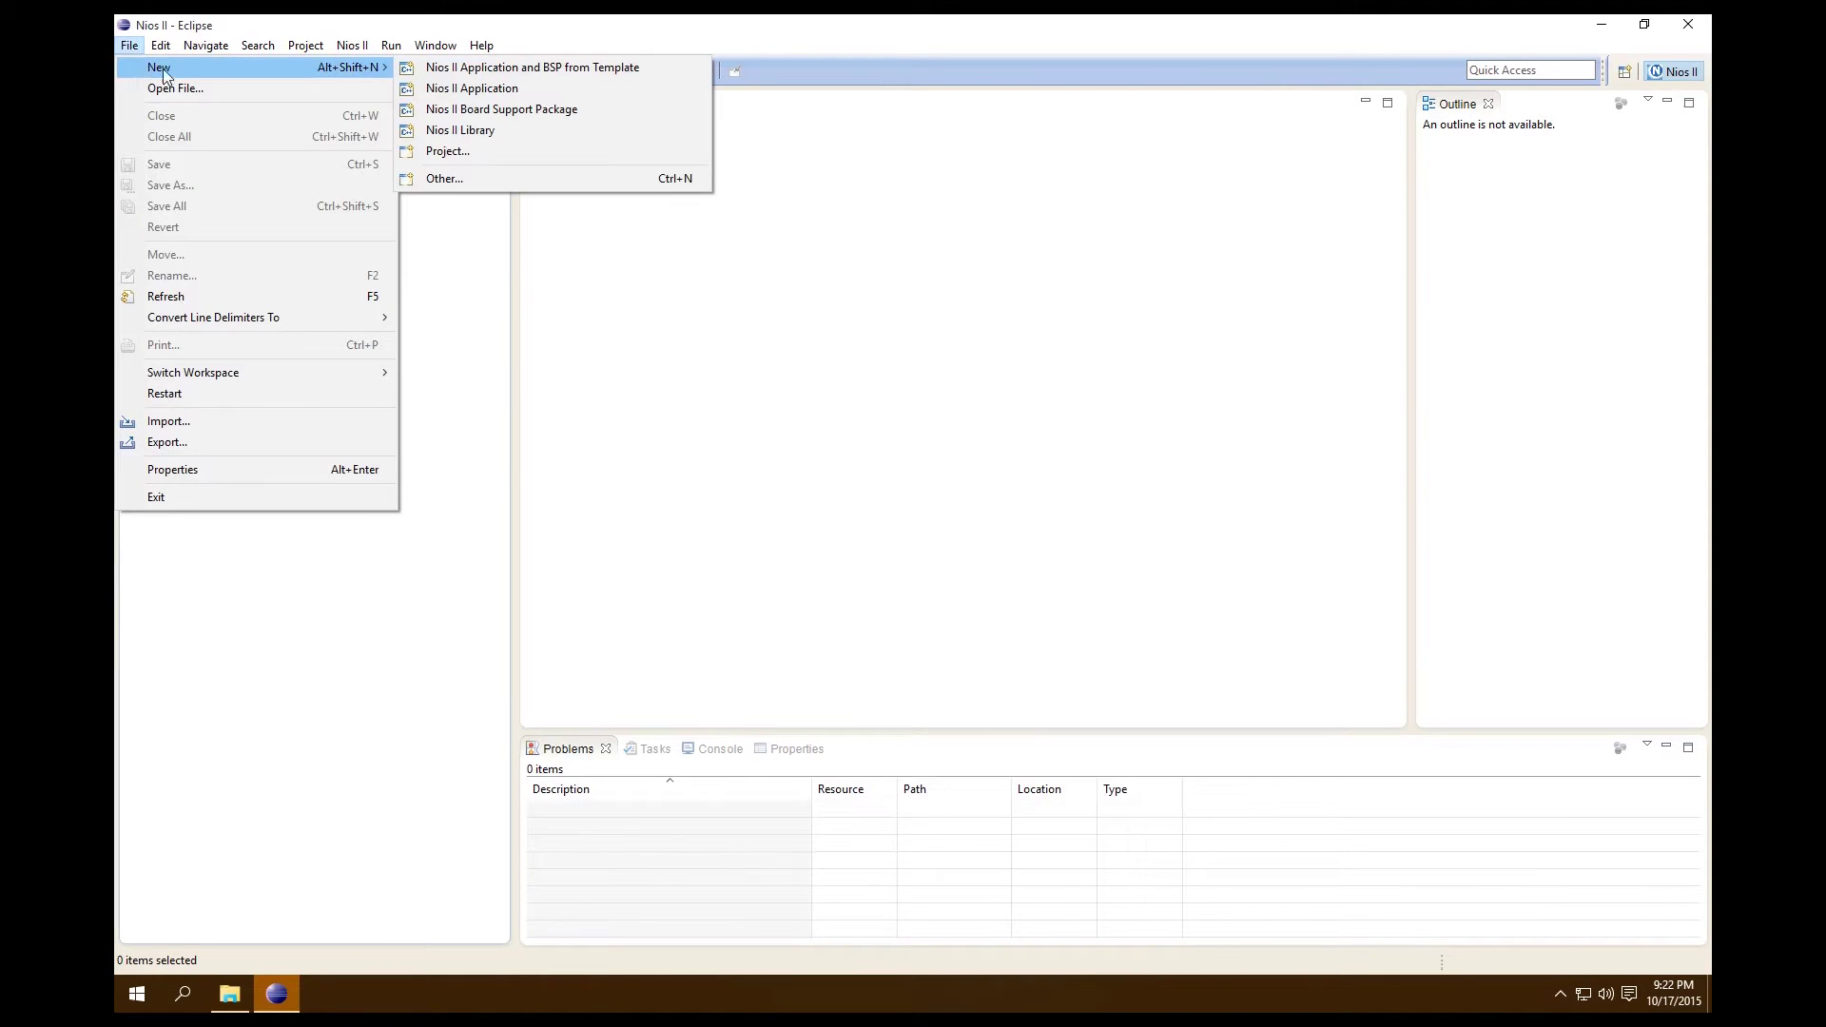
left_click(485, 68)
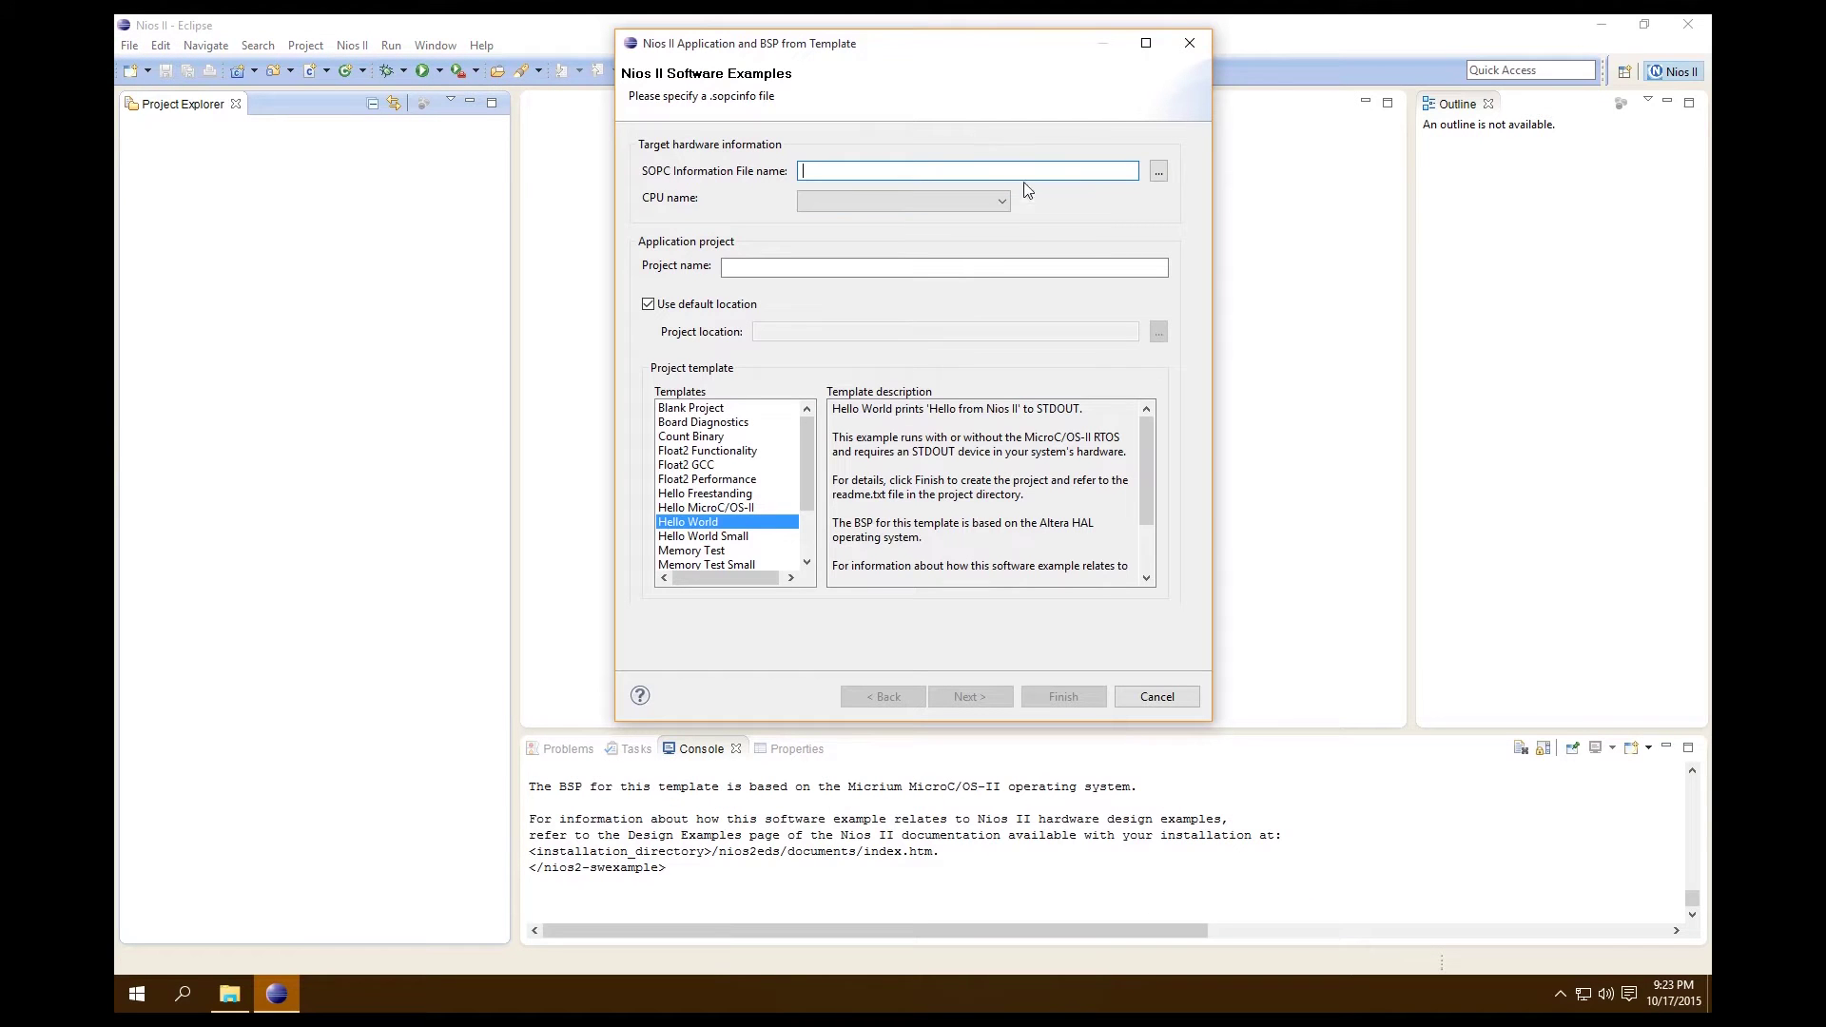
Load niosiiSystem.sopcinfo from C:\altera\mySystems\system1 as the SOPC information file for the target hardware.
left_click(1158, 172)
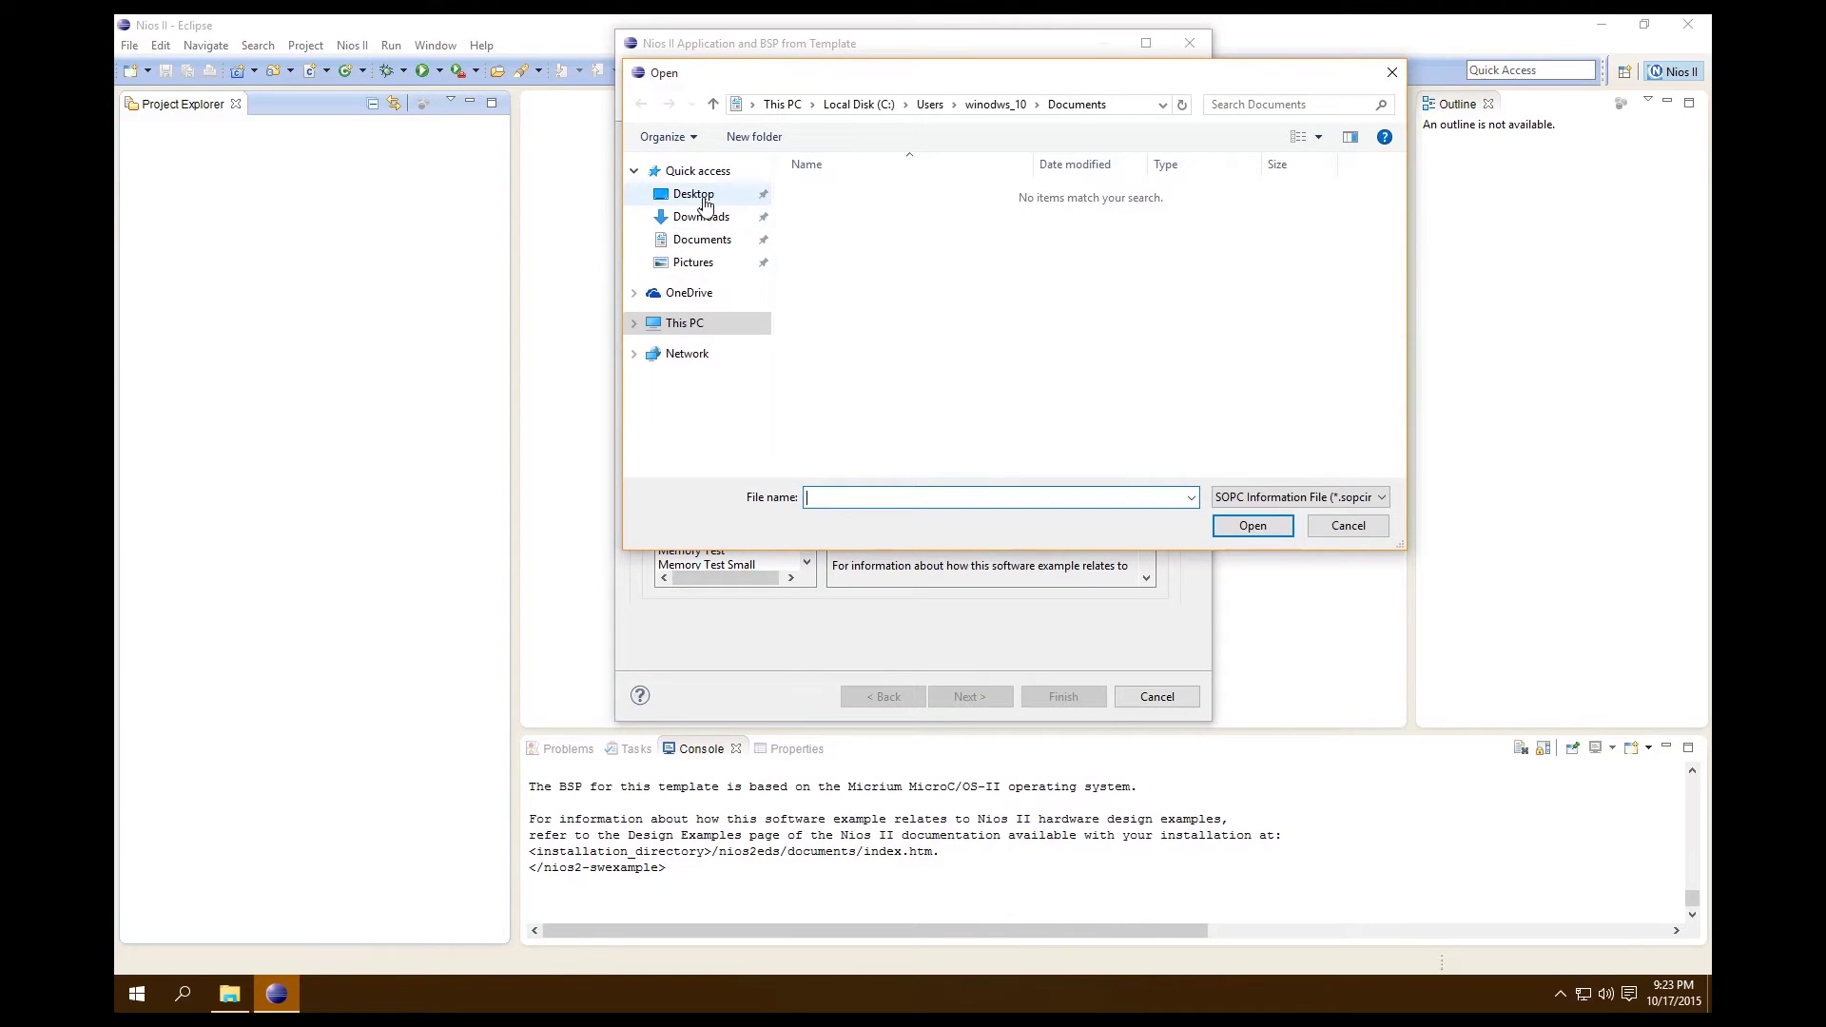
left_click(677, 324)
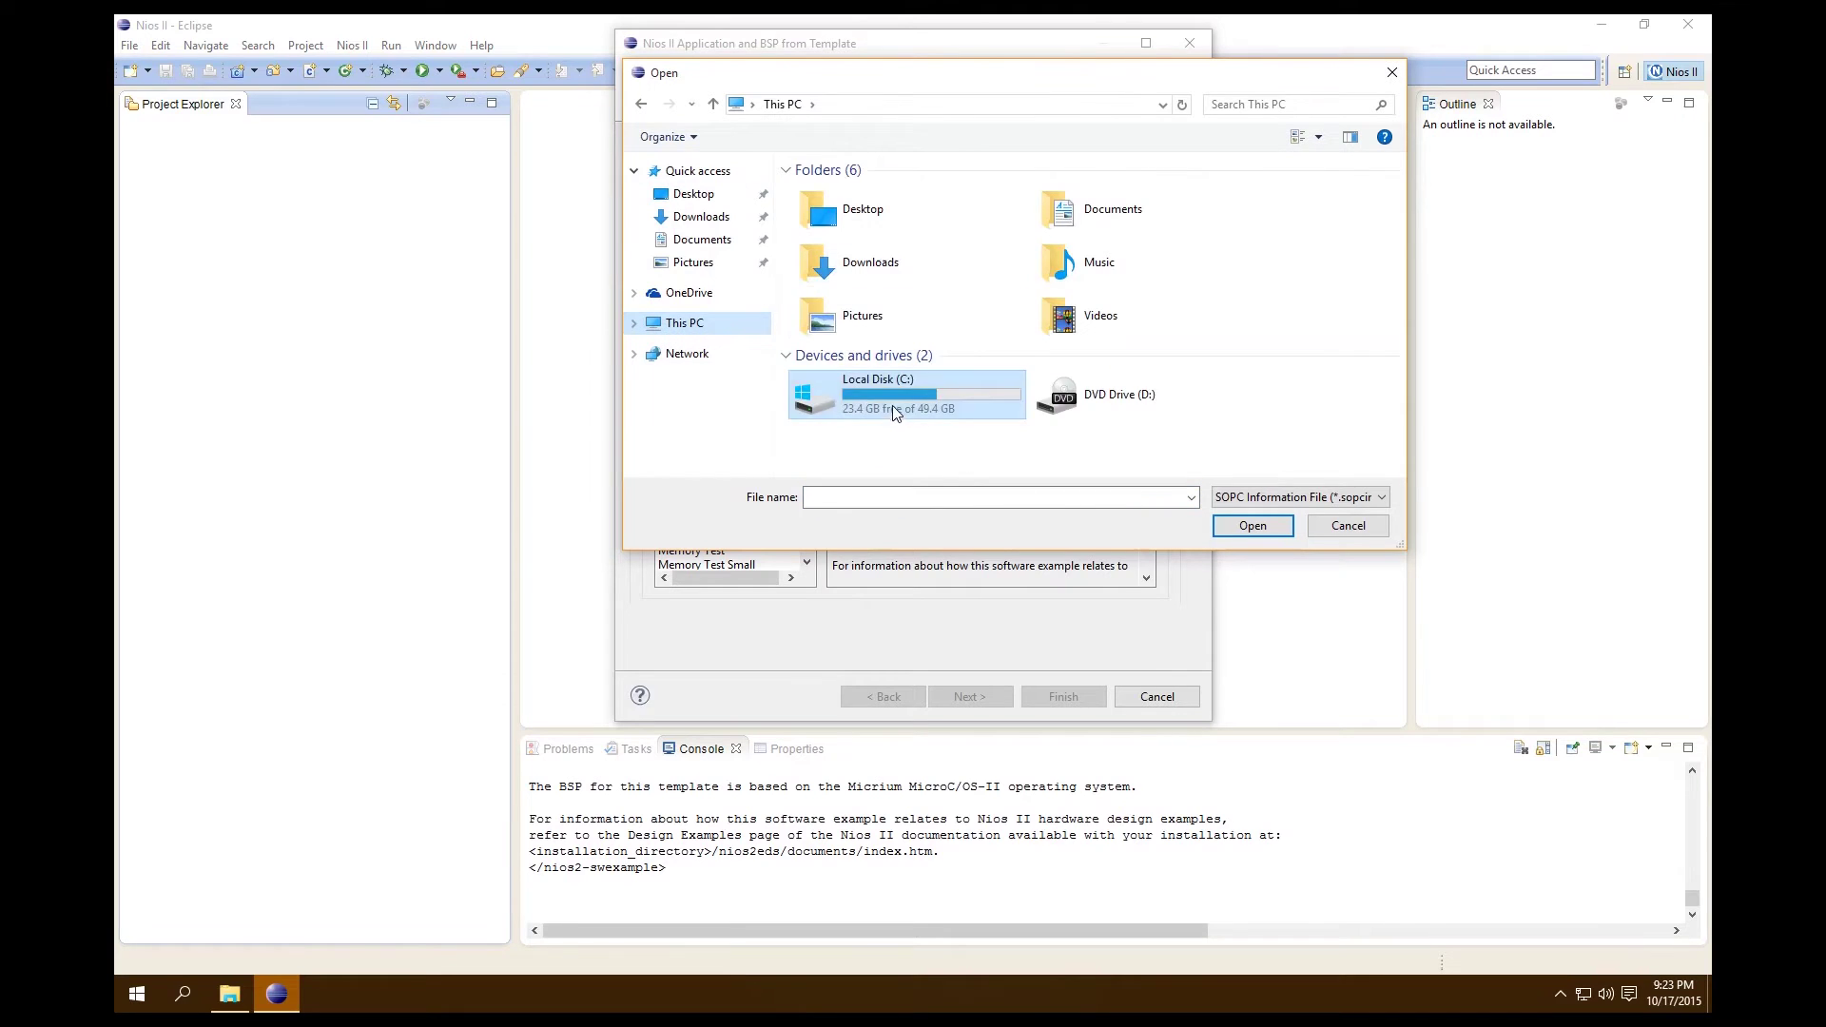
double_click(892, 400)
double_click(844, 217)
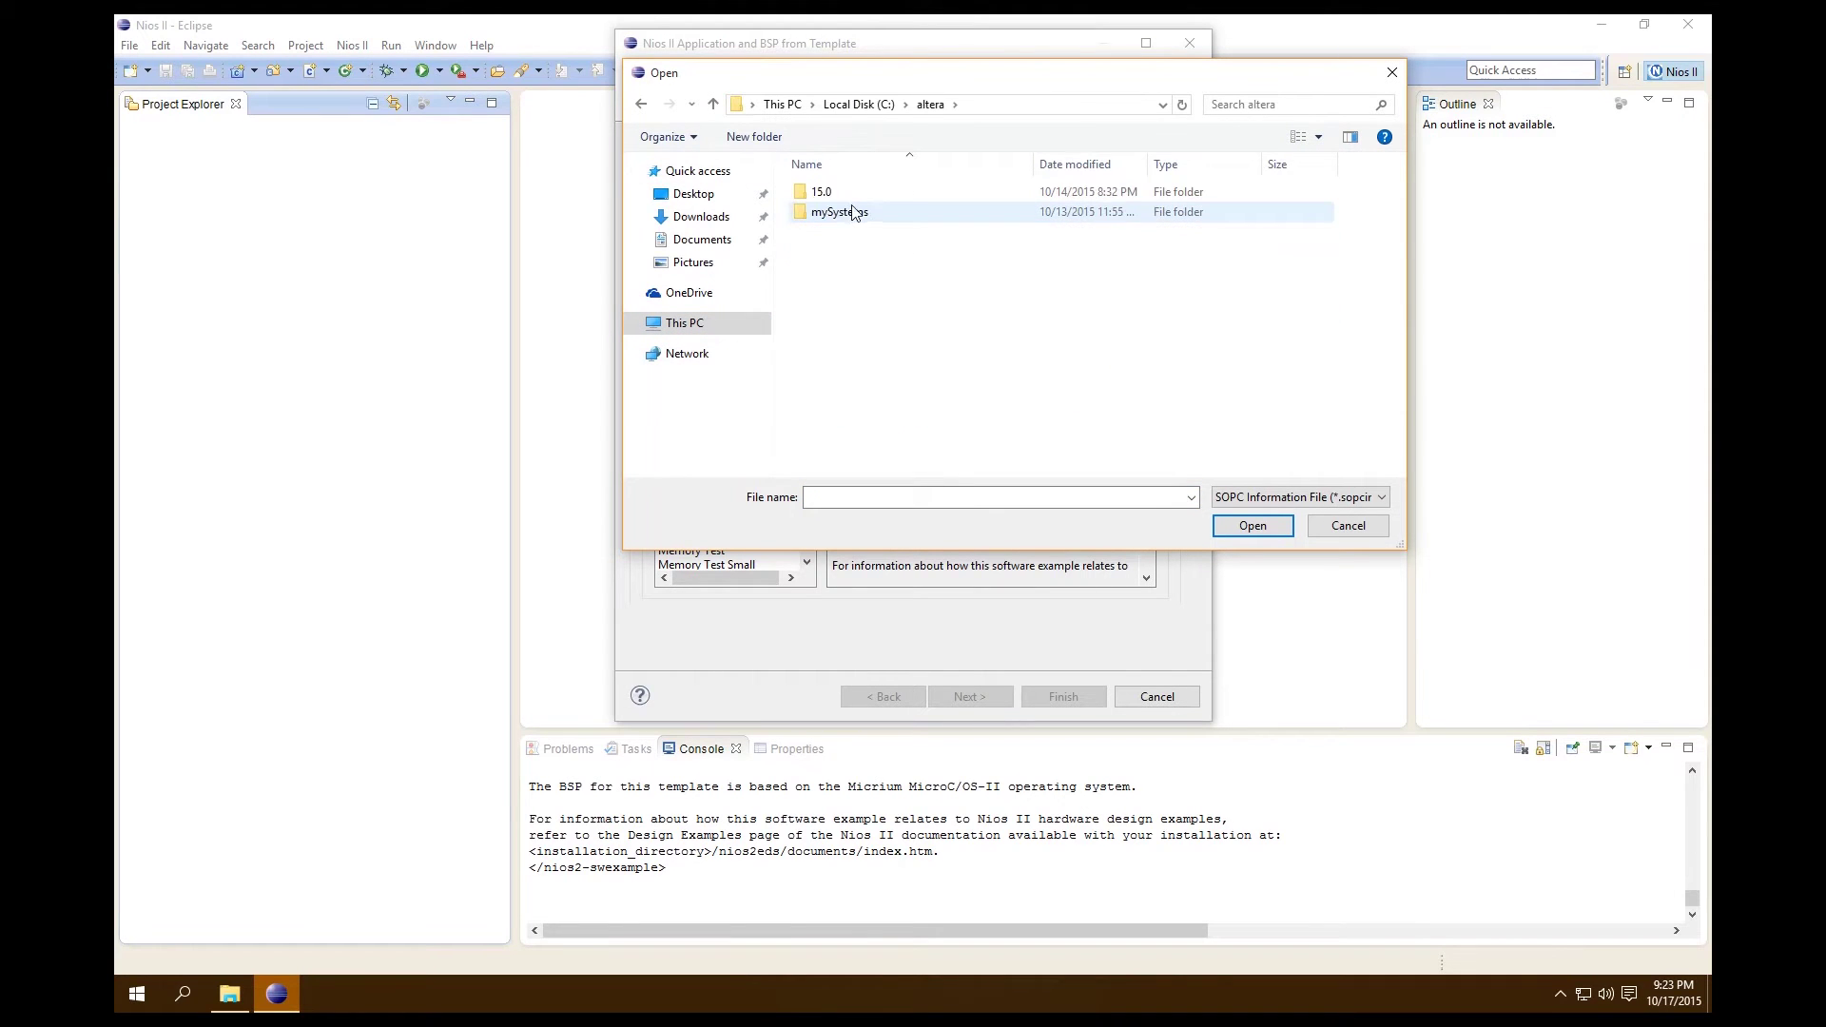
double_click(852, 211)
double_click(852, 196)
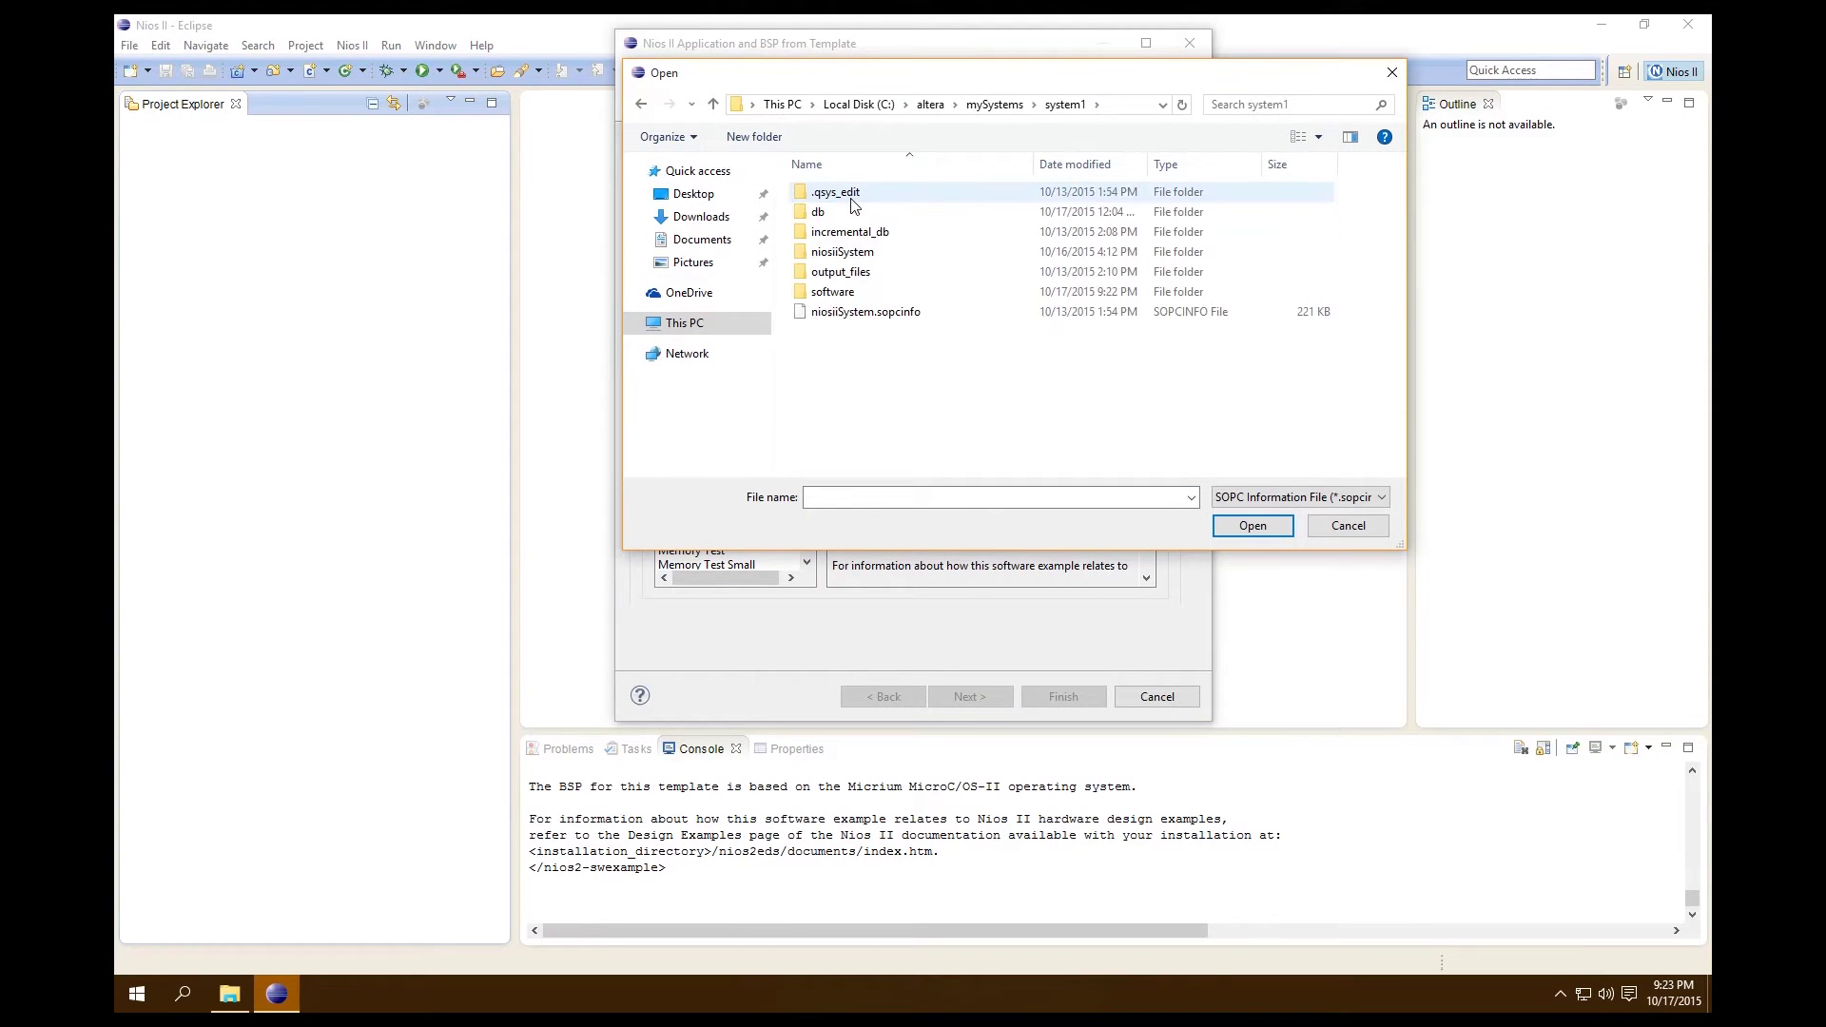
left_click(892, 320)
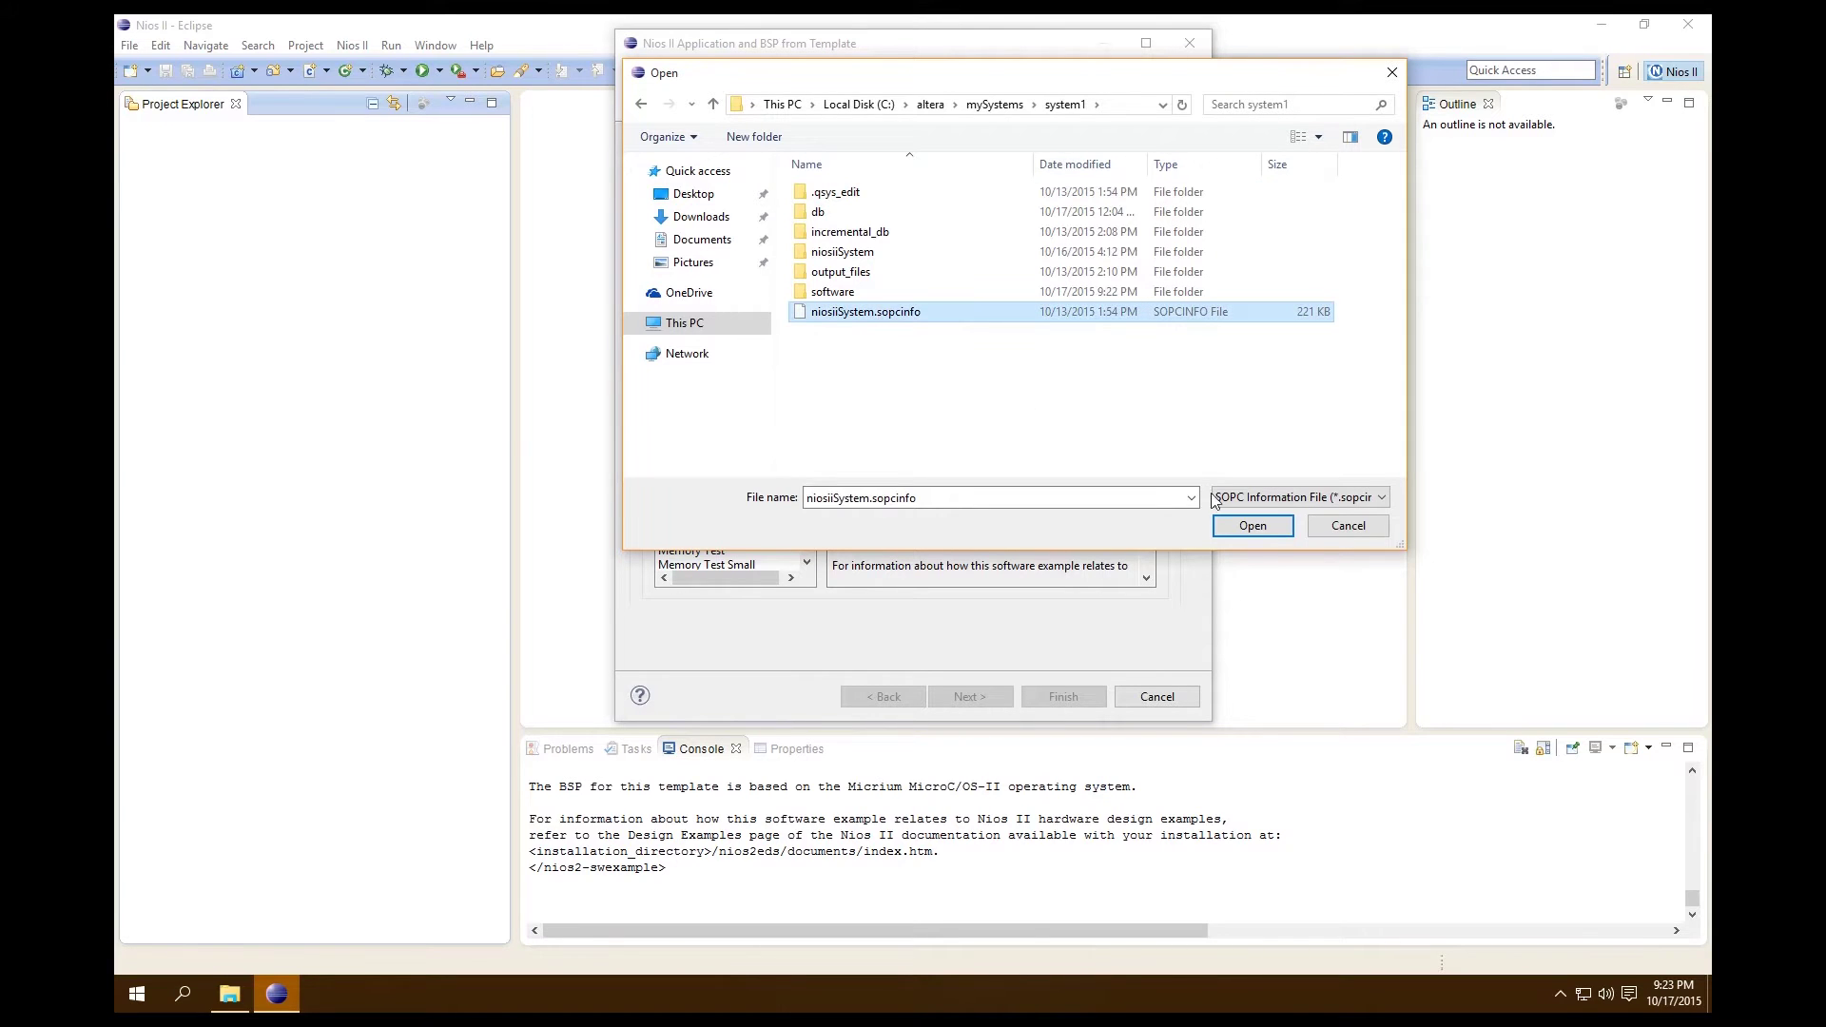
left_click(1245, 529)
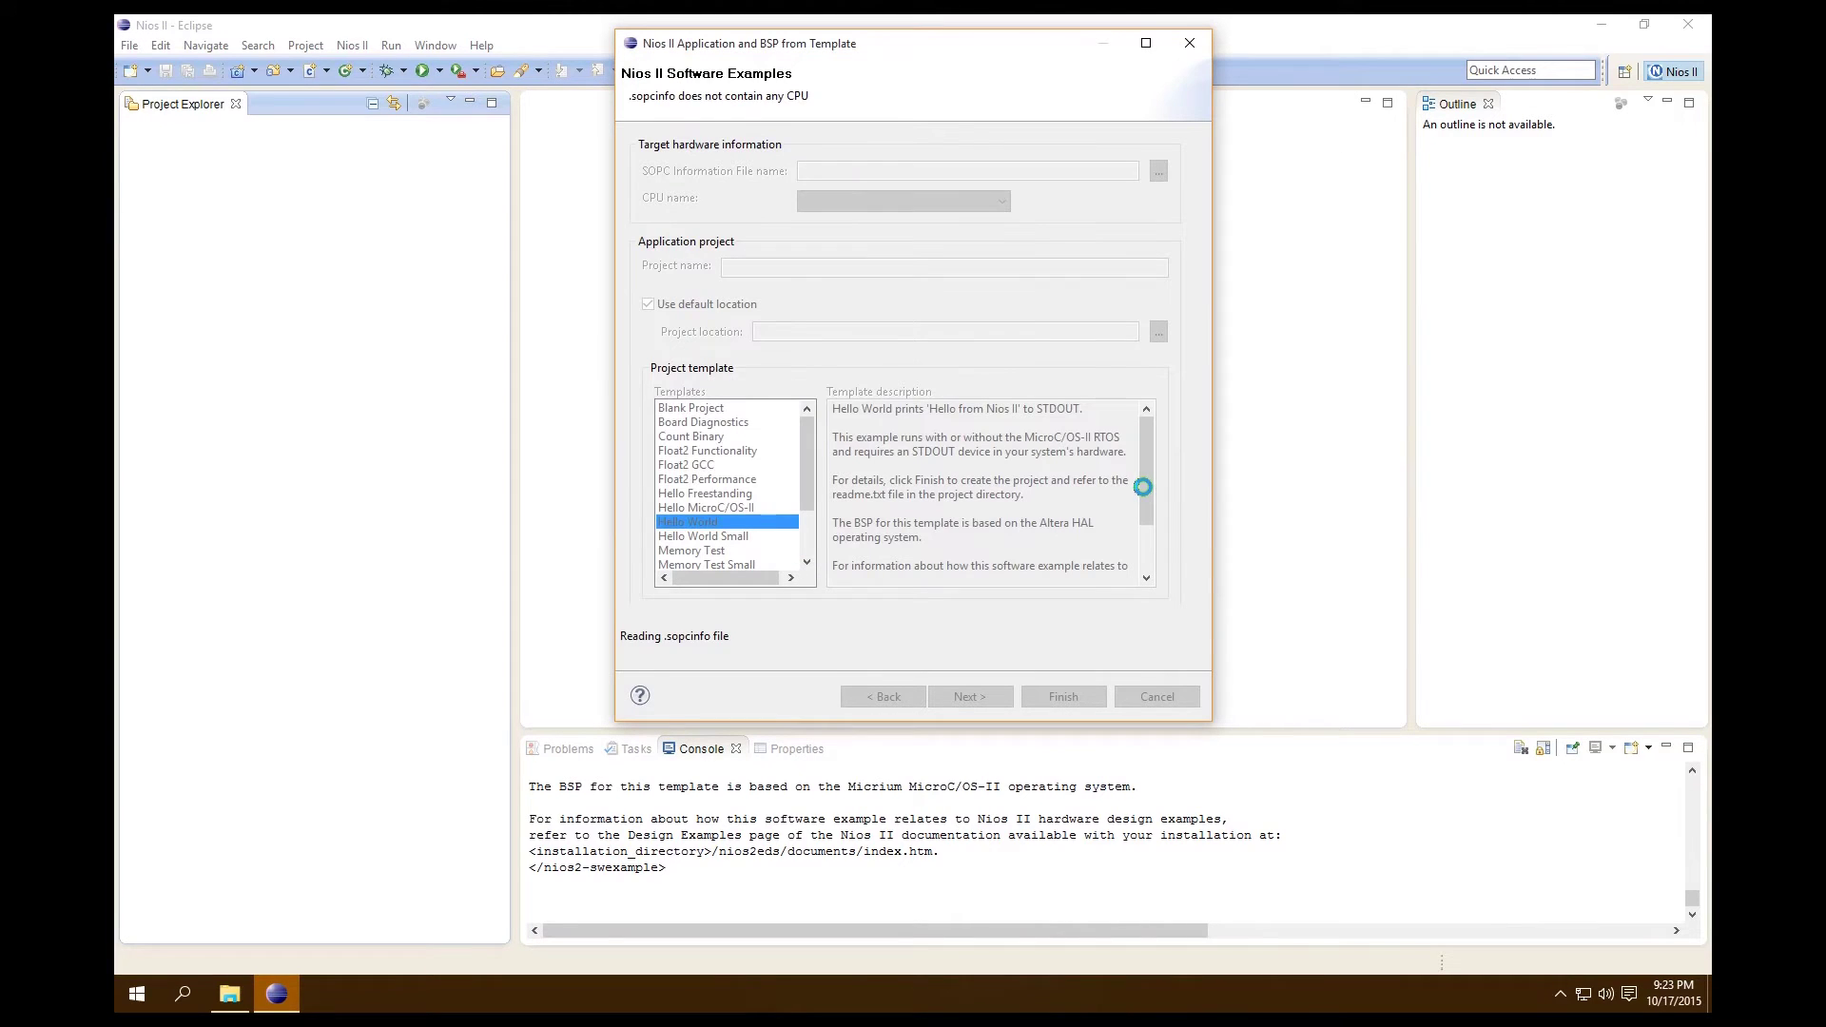
Name the application project Hello_World.
left_click(987, 278)
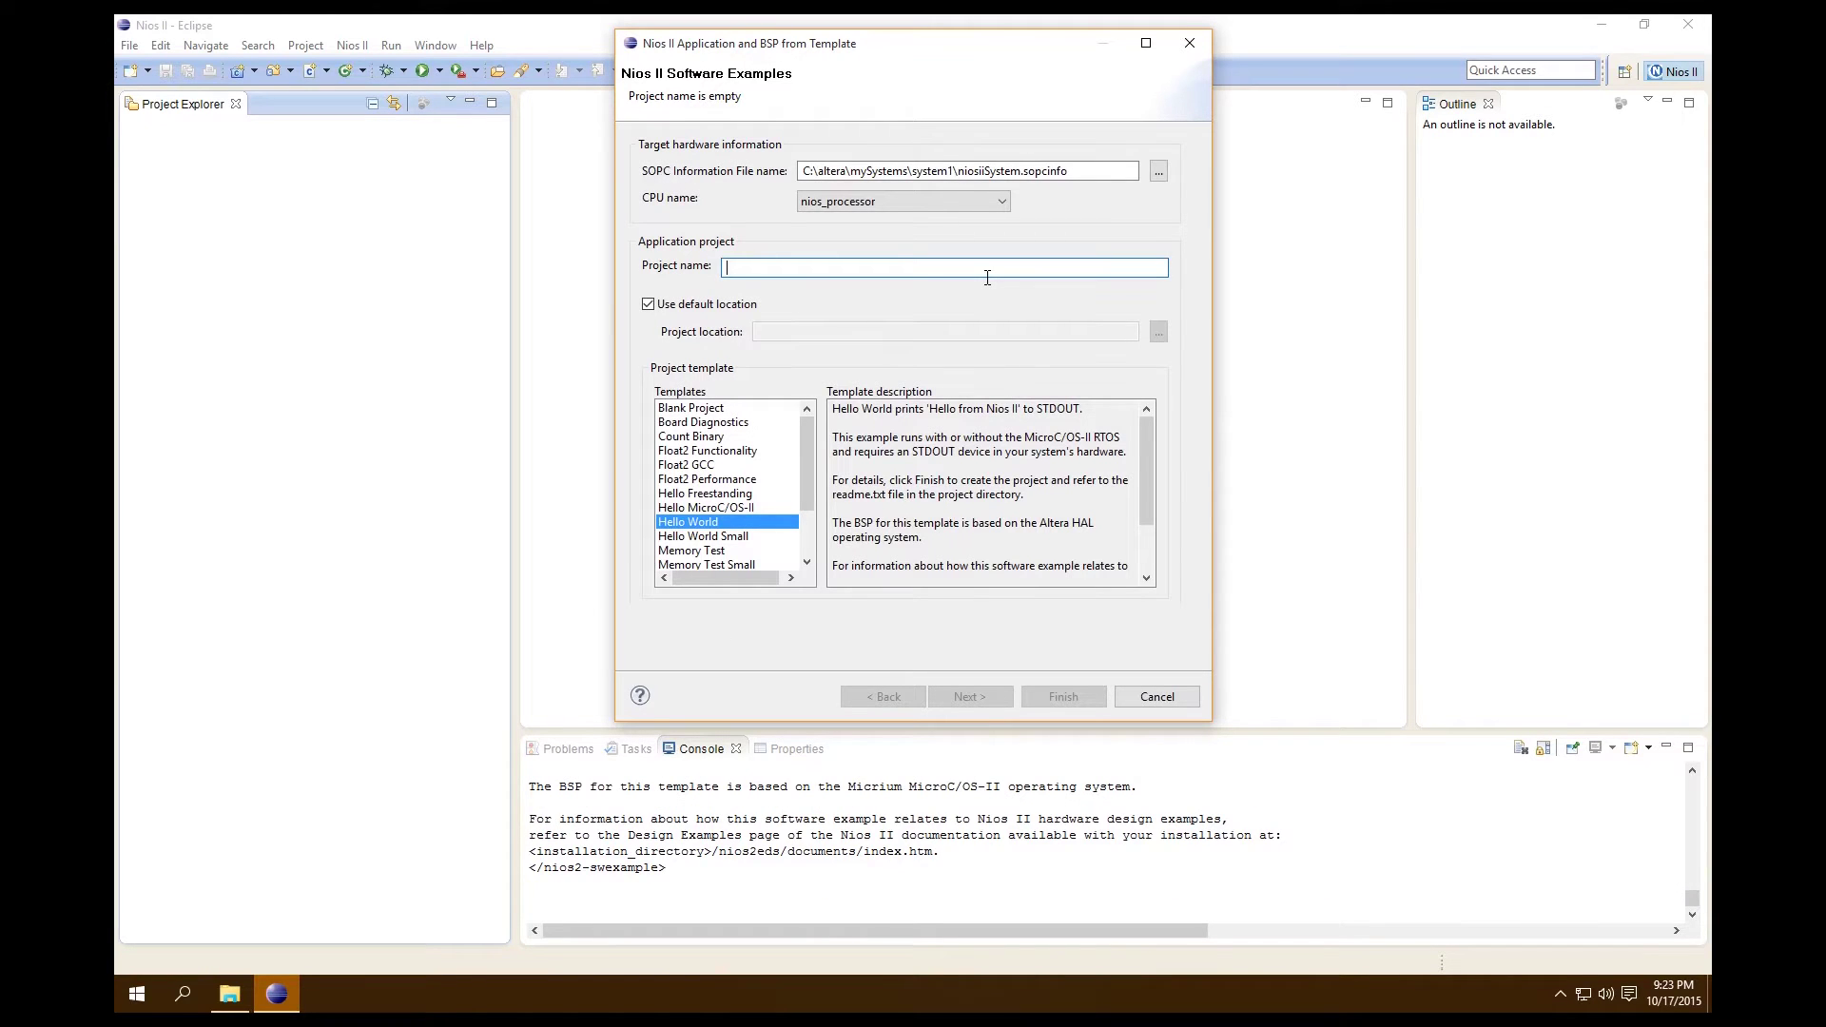
type("Hello")
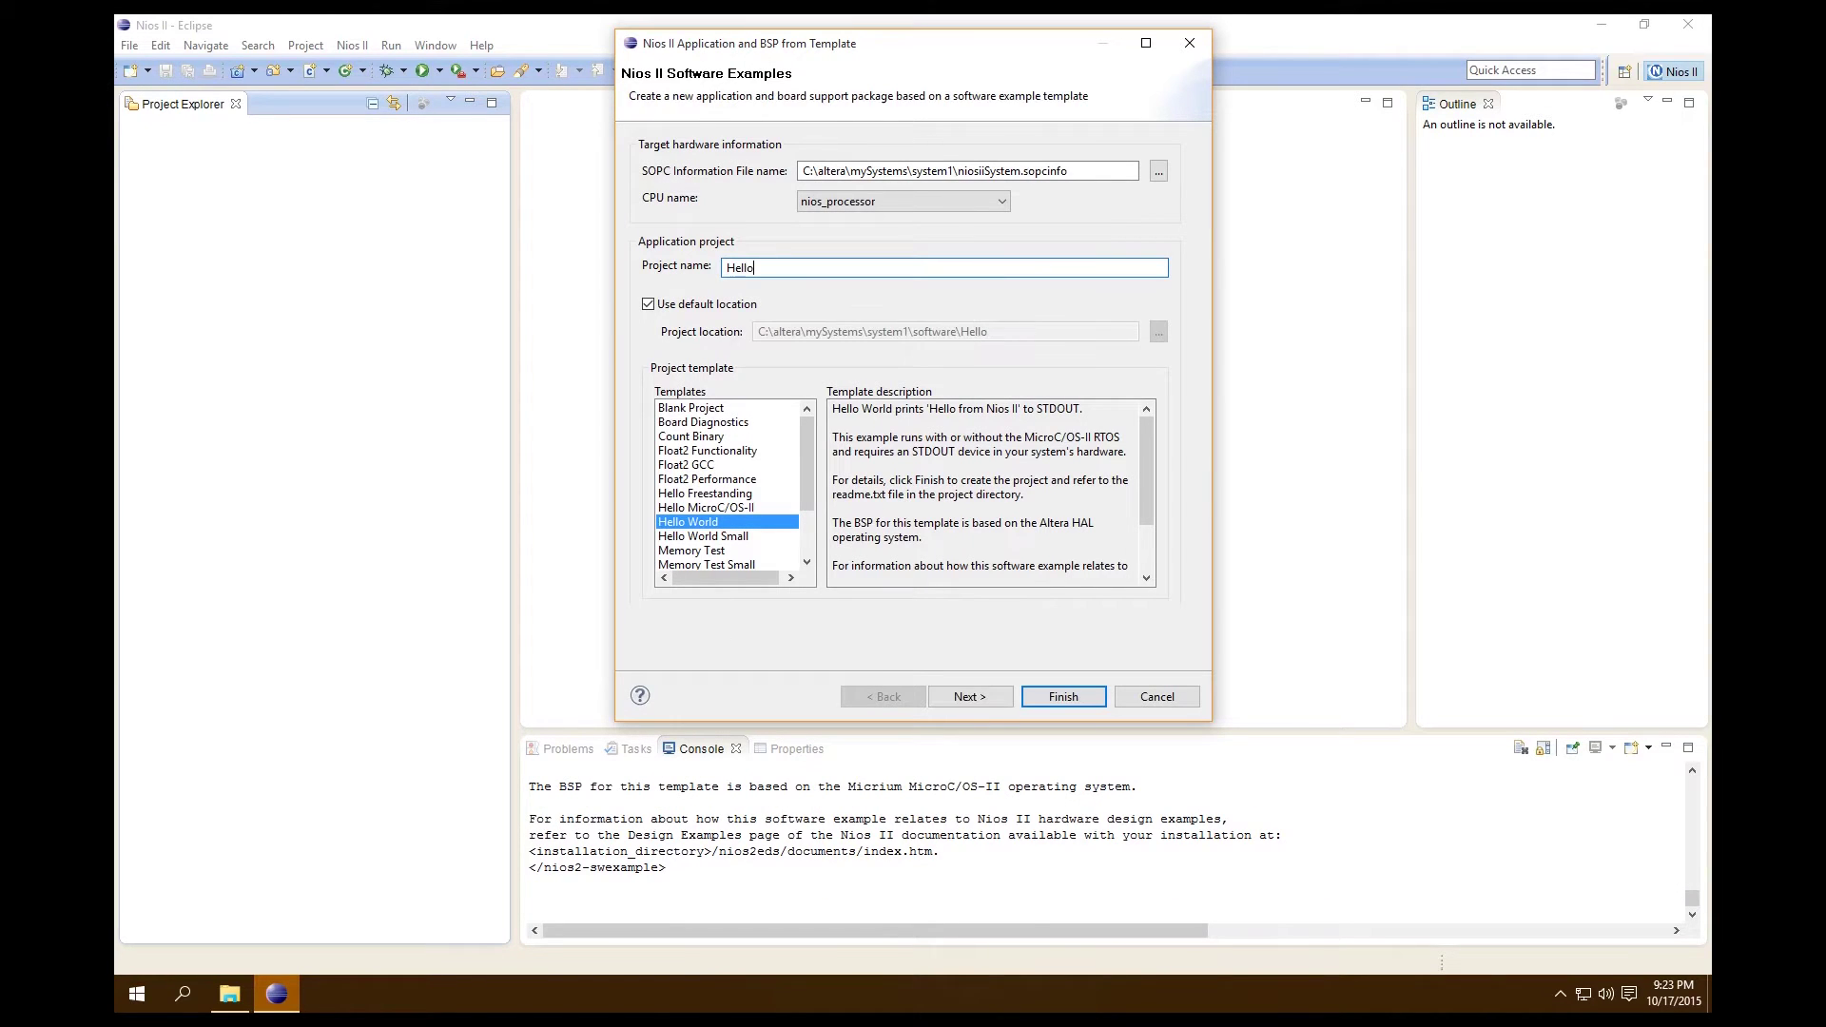
type("_Workl")
left_click(758, 267)
key("BackSpace")
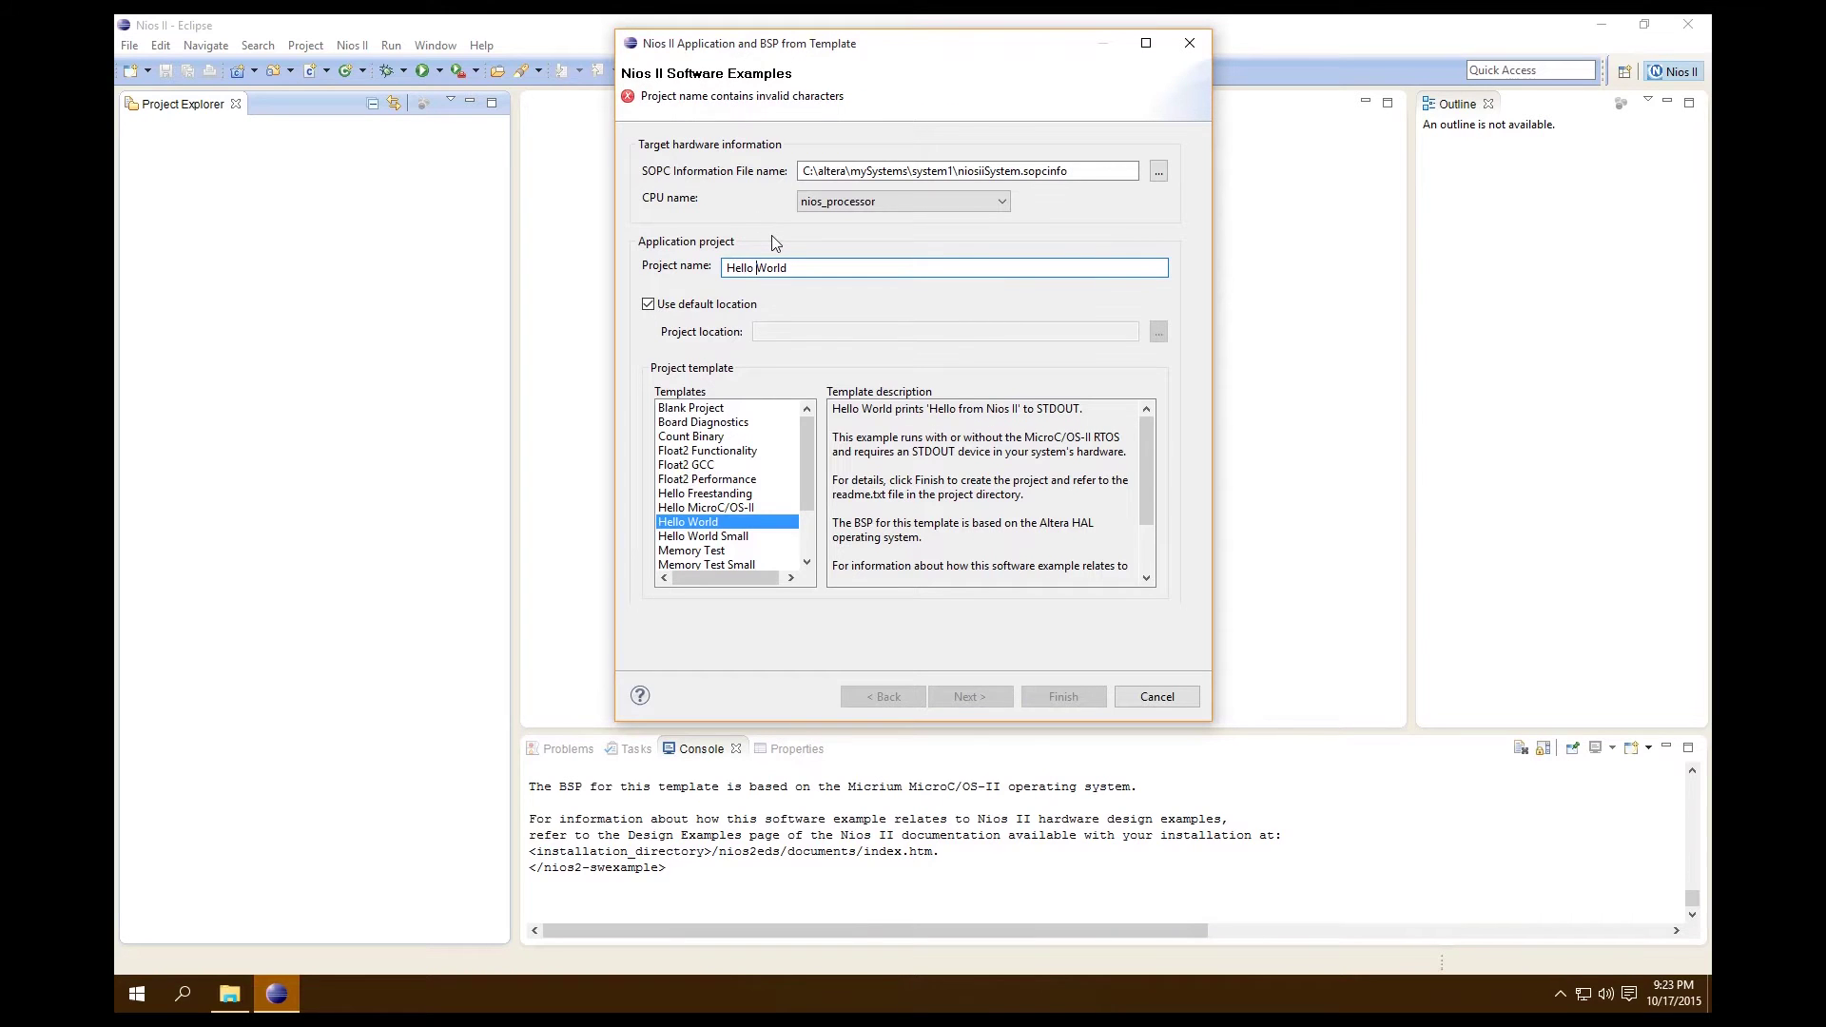
key("BackSpace")
type("_")
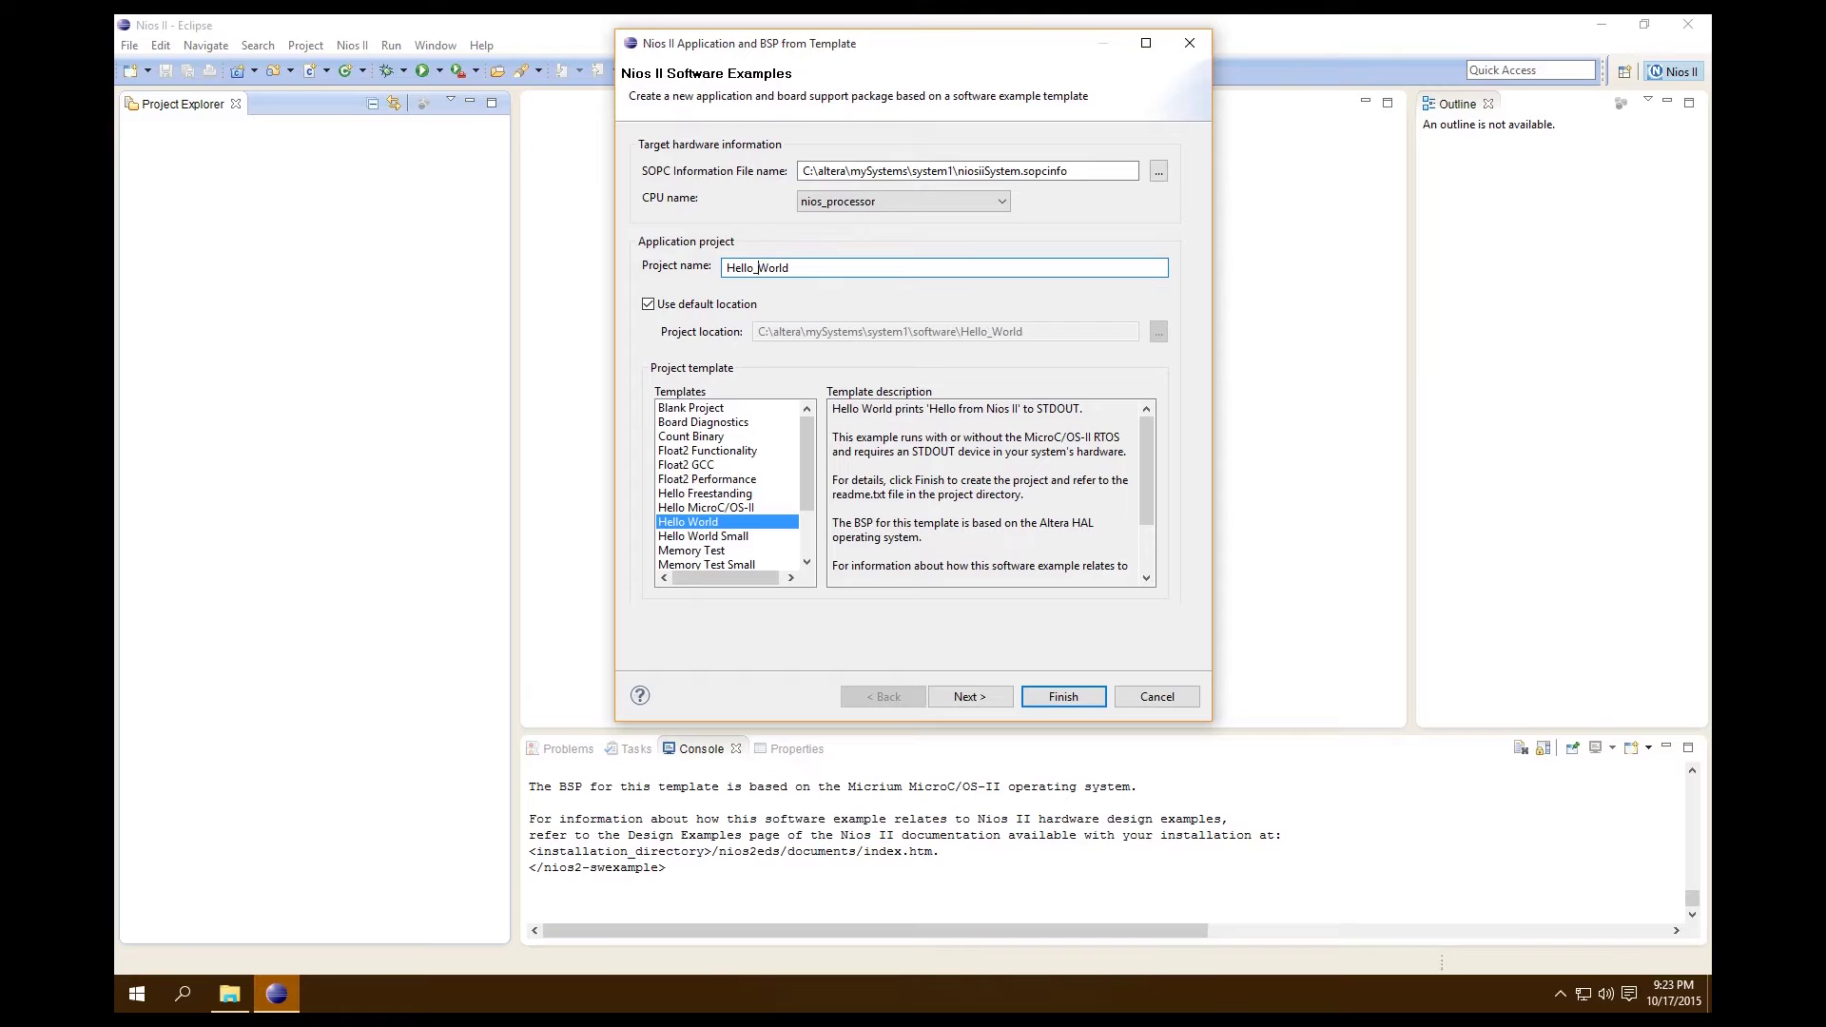
Select the Hello World Small project template.
left_click_drag(804, 463, 810, 489)
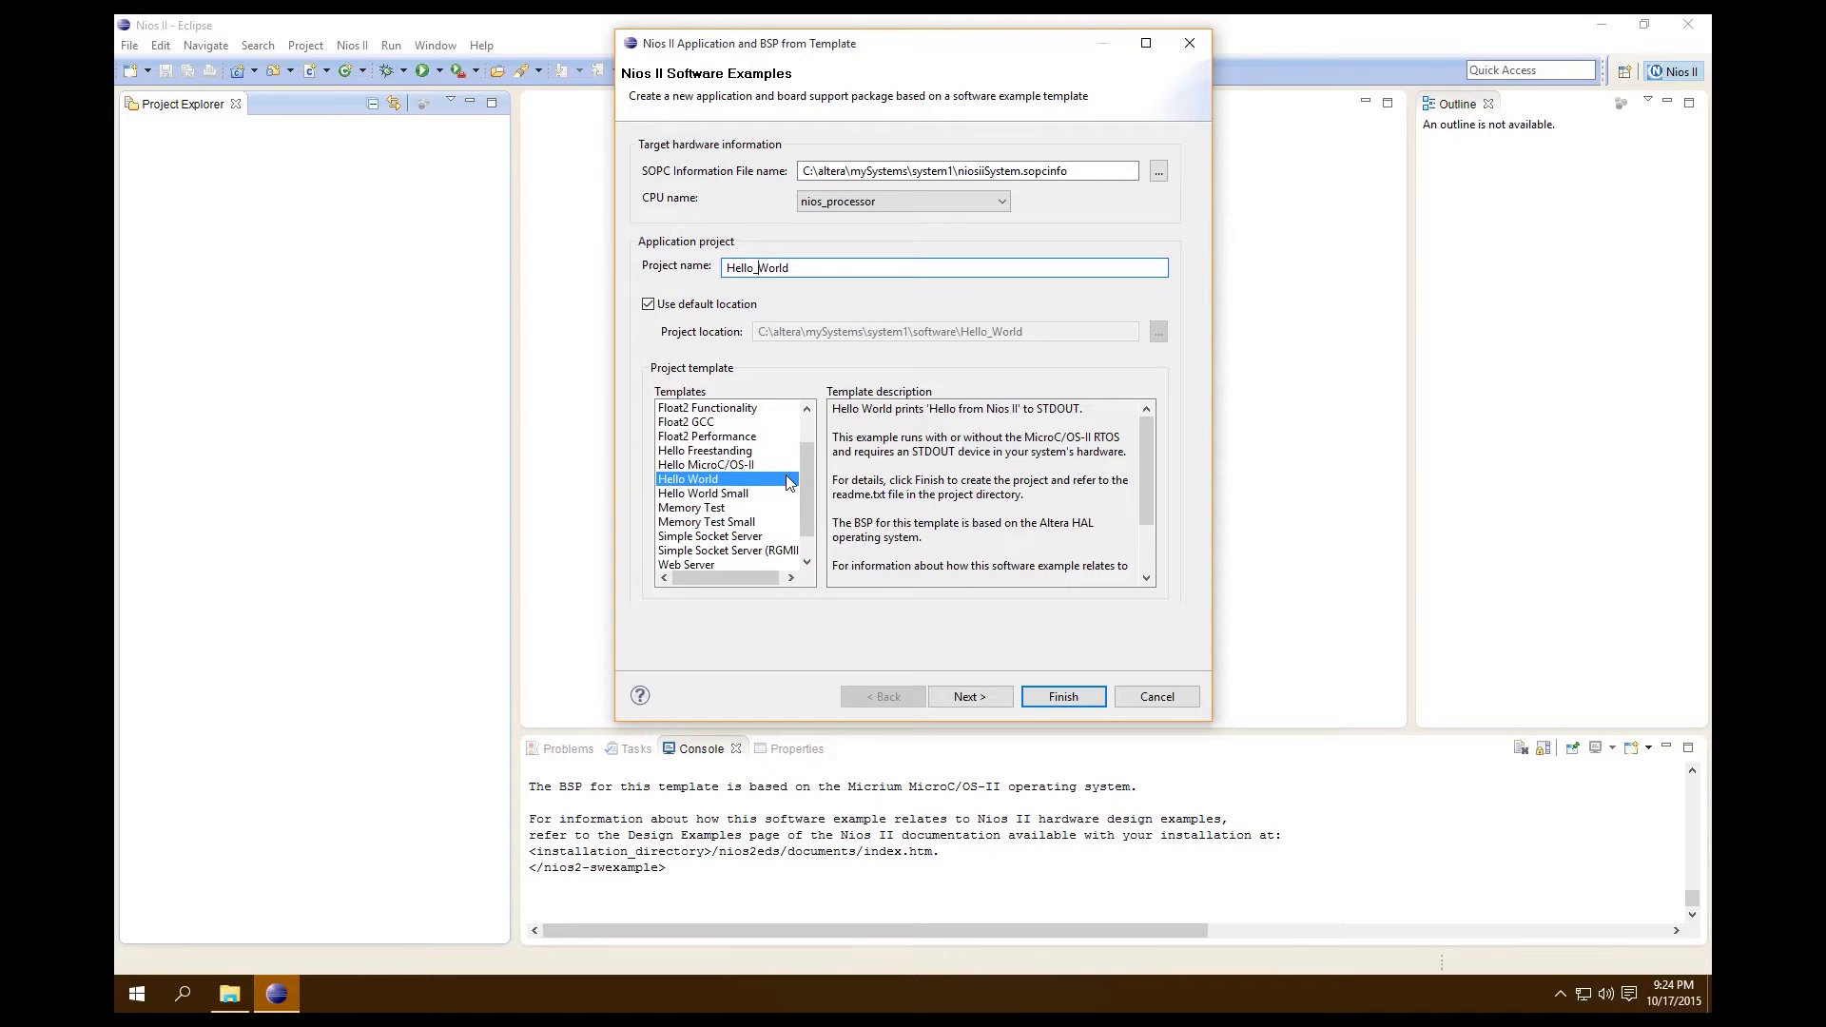
left_click(705, 465)
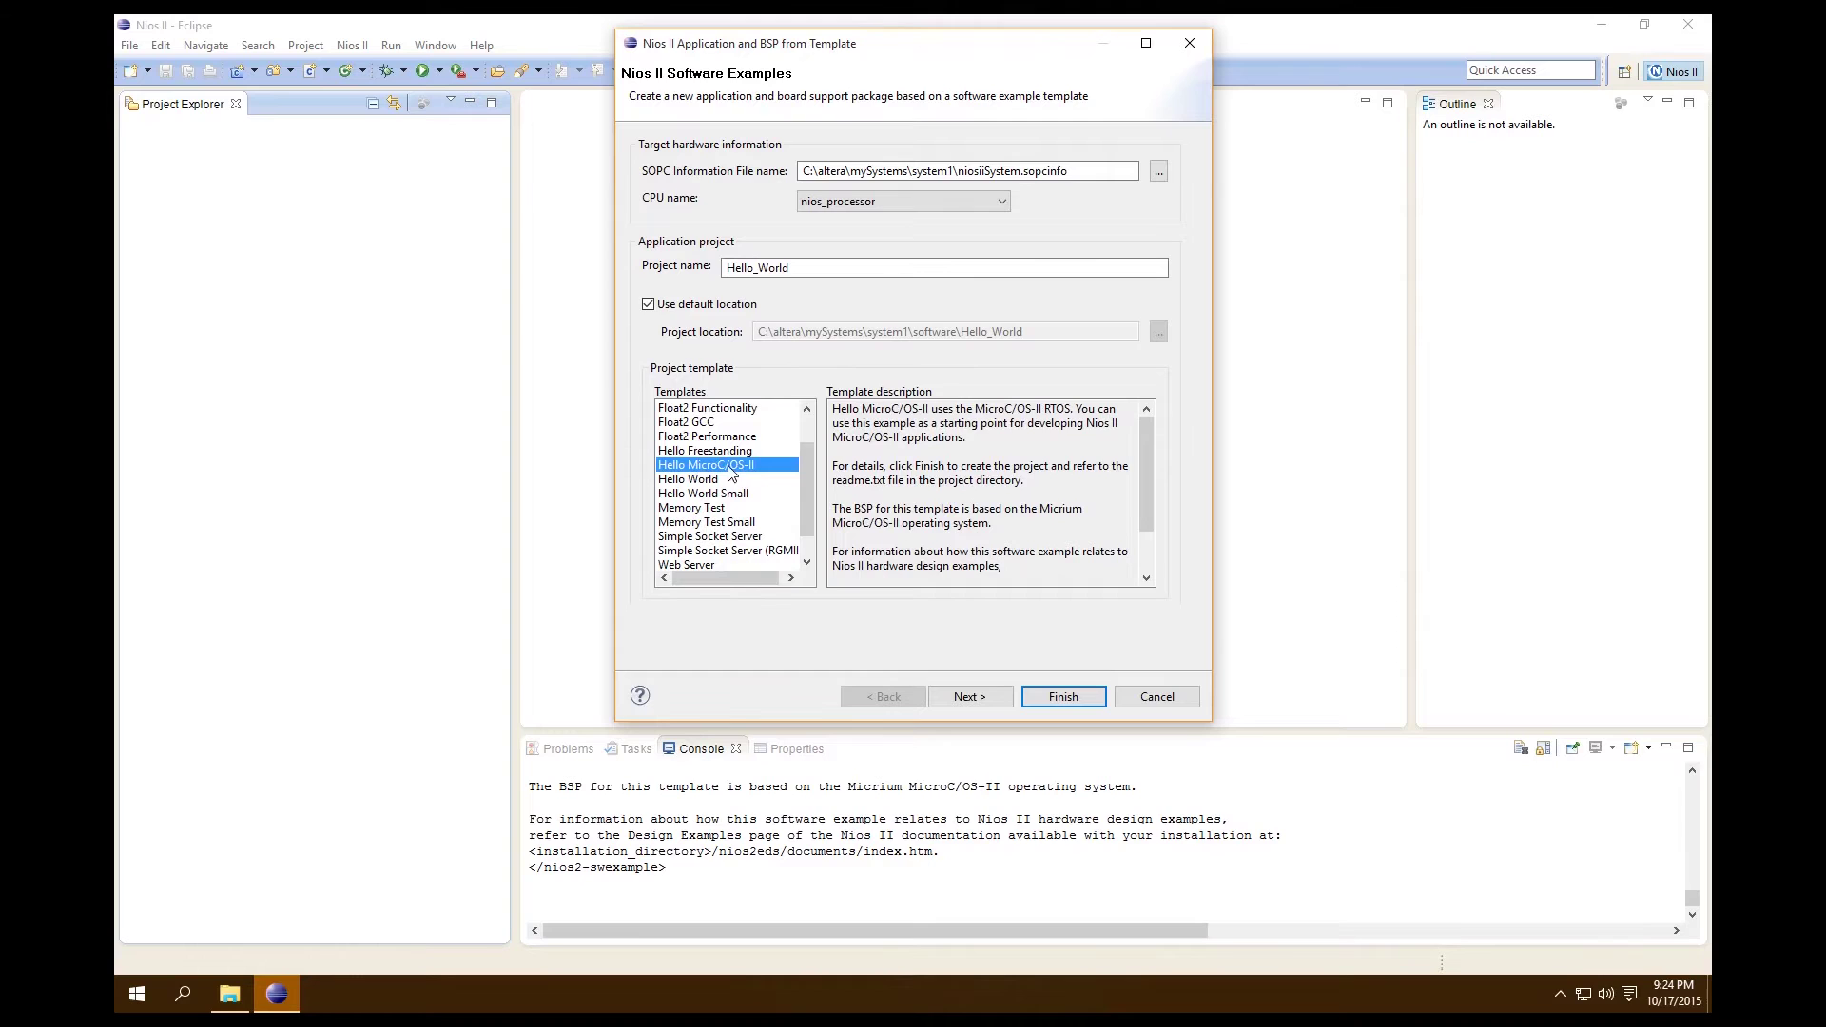
left_click(732, 494)
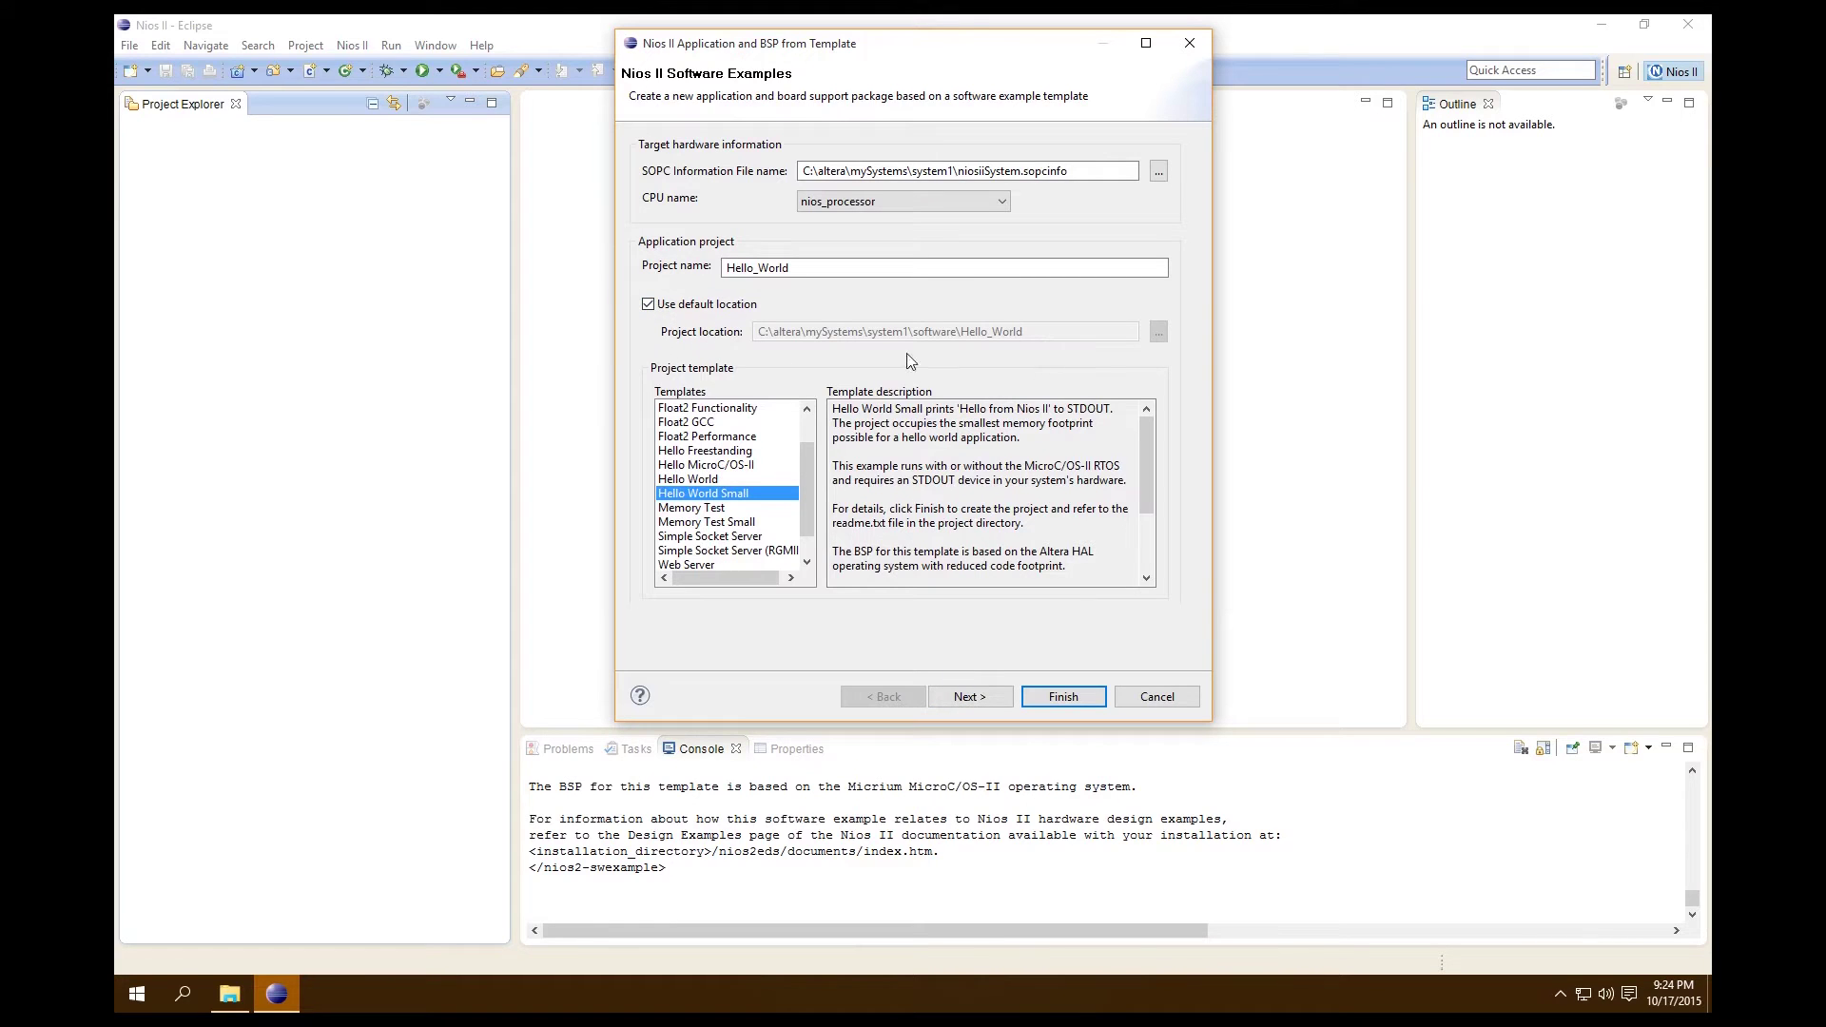
Proceed to the board support package settings, keep the new Hello_World_bsp project in its default location, and finish creating both projects.
left_click(994, 699)
left_click(918, 696)
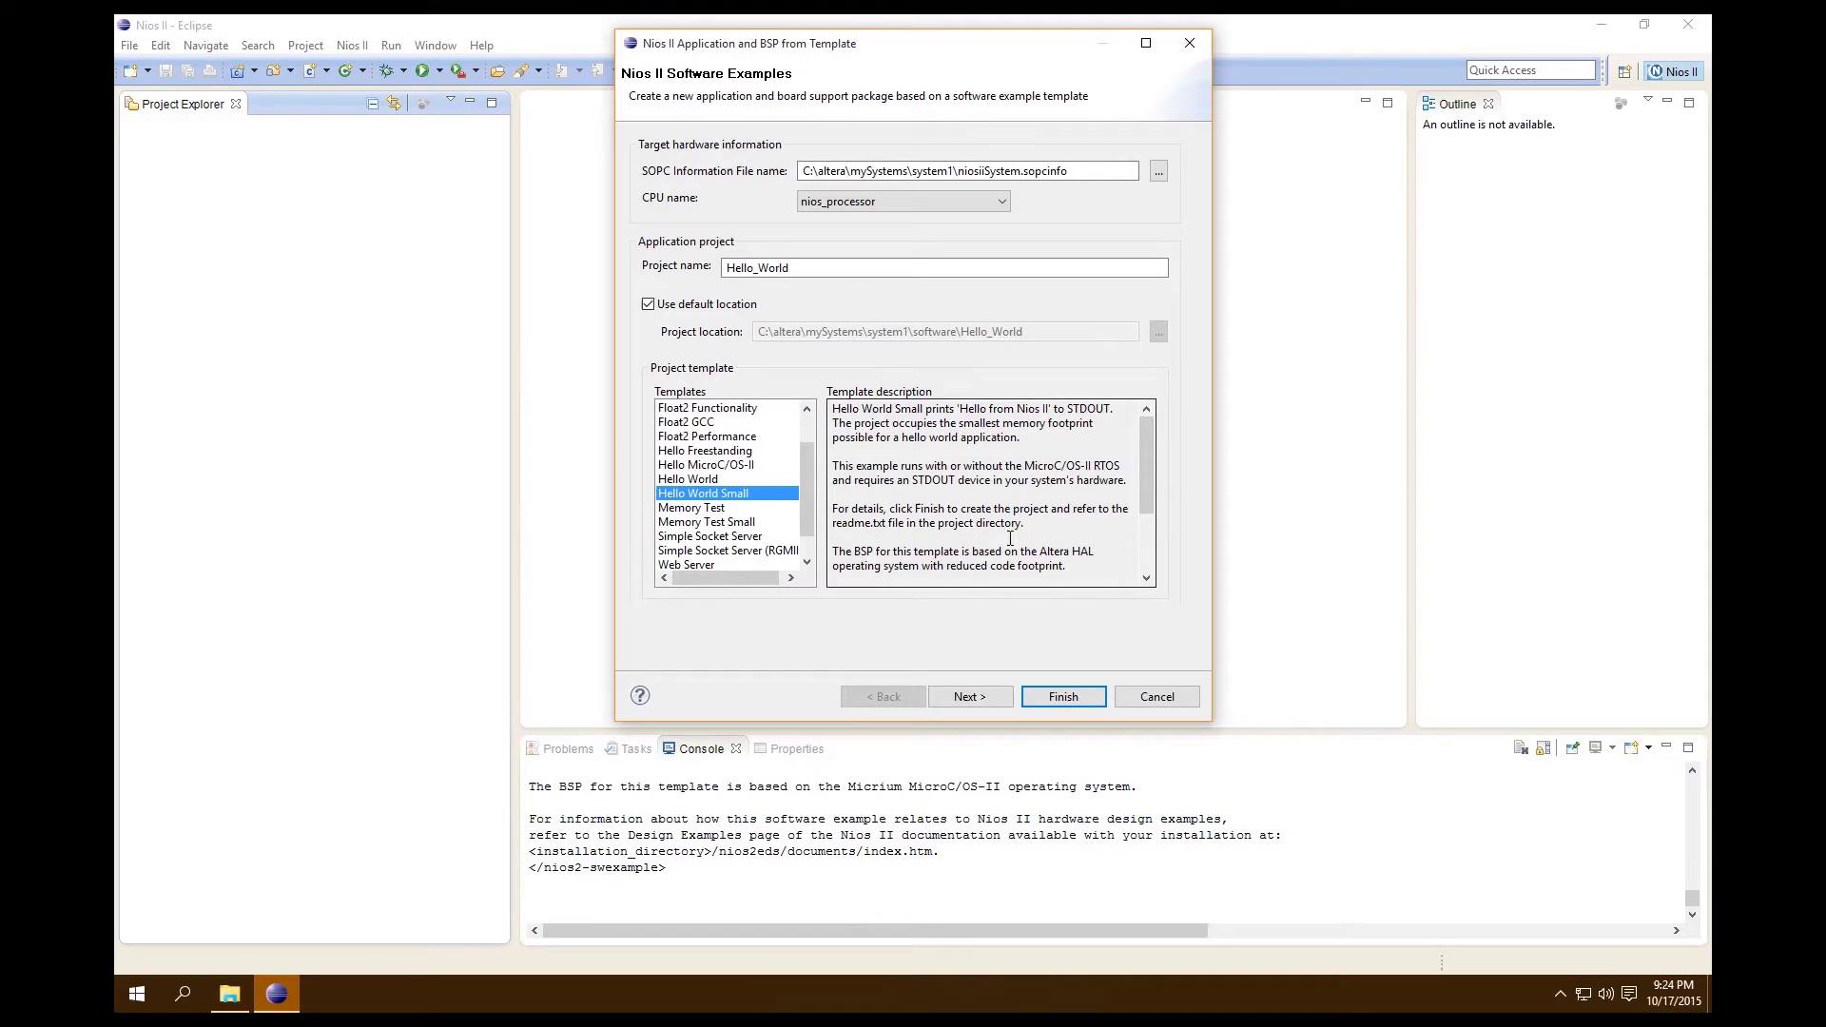
left_click(1008, 695)
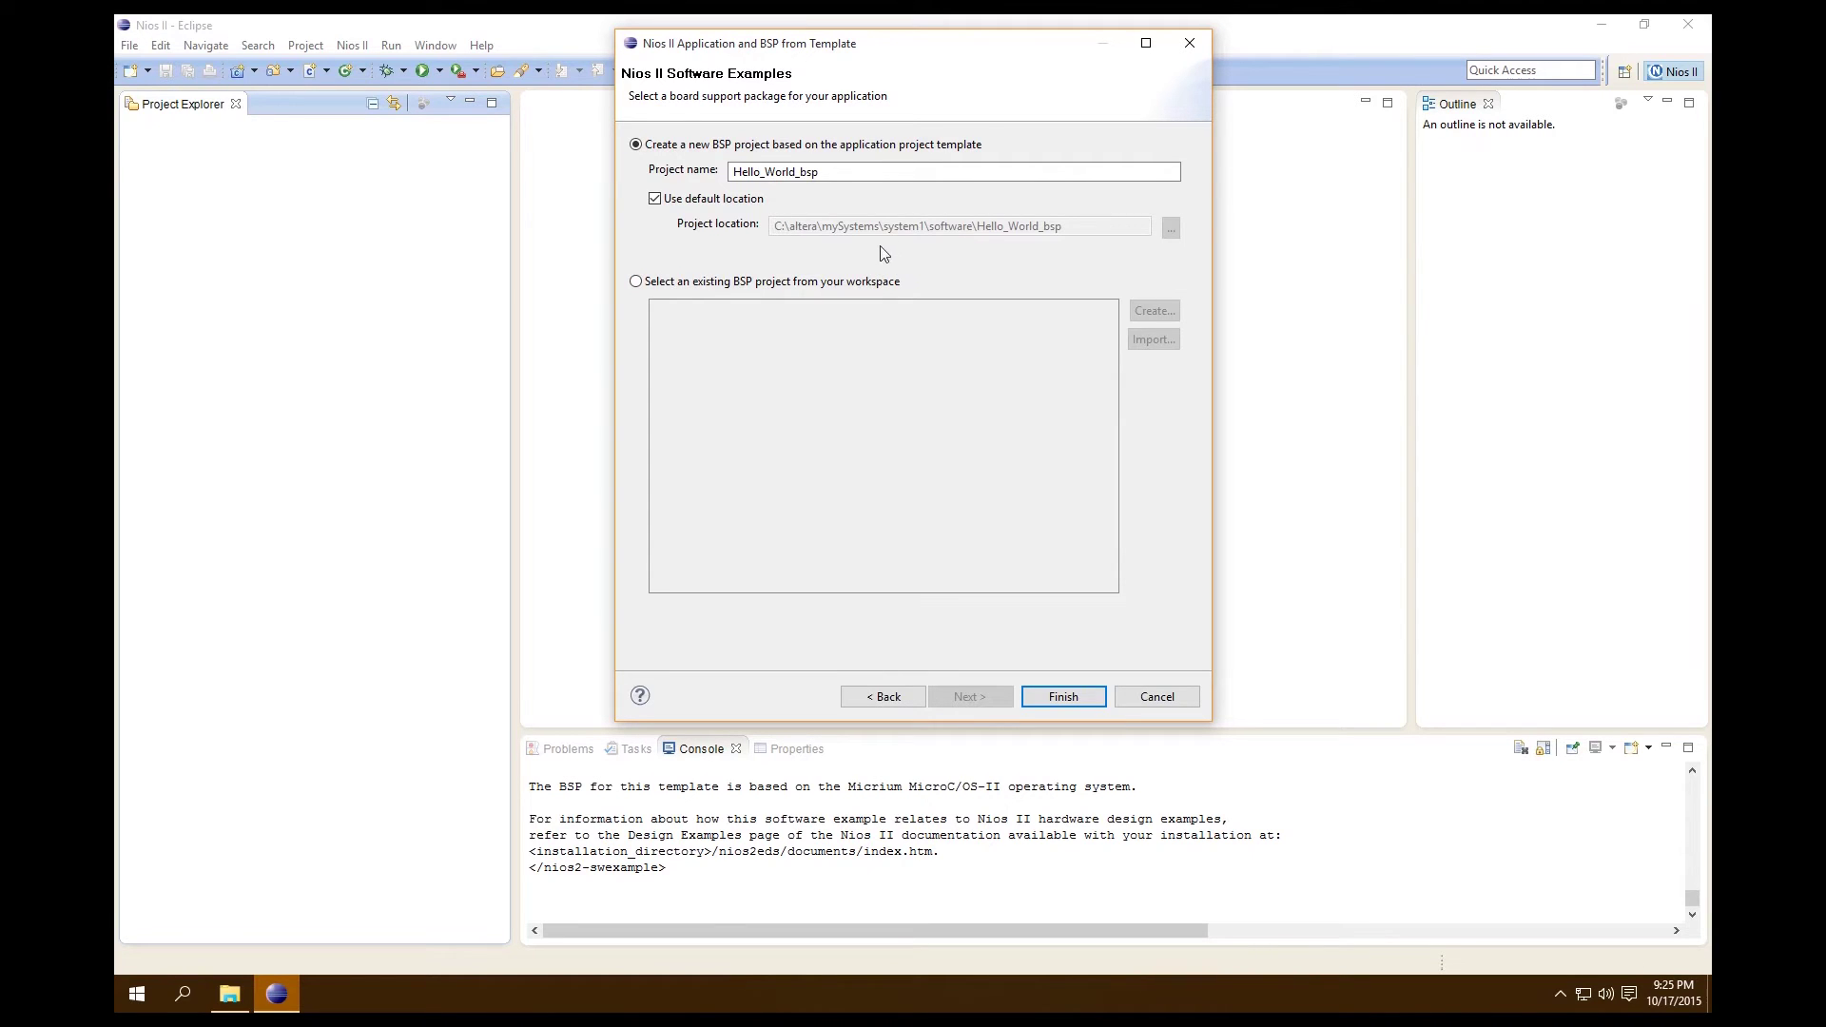
left_click(1064, 697)
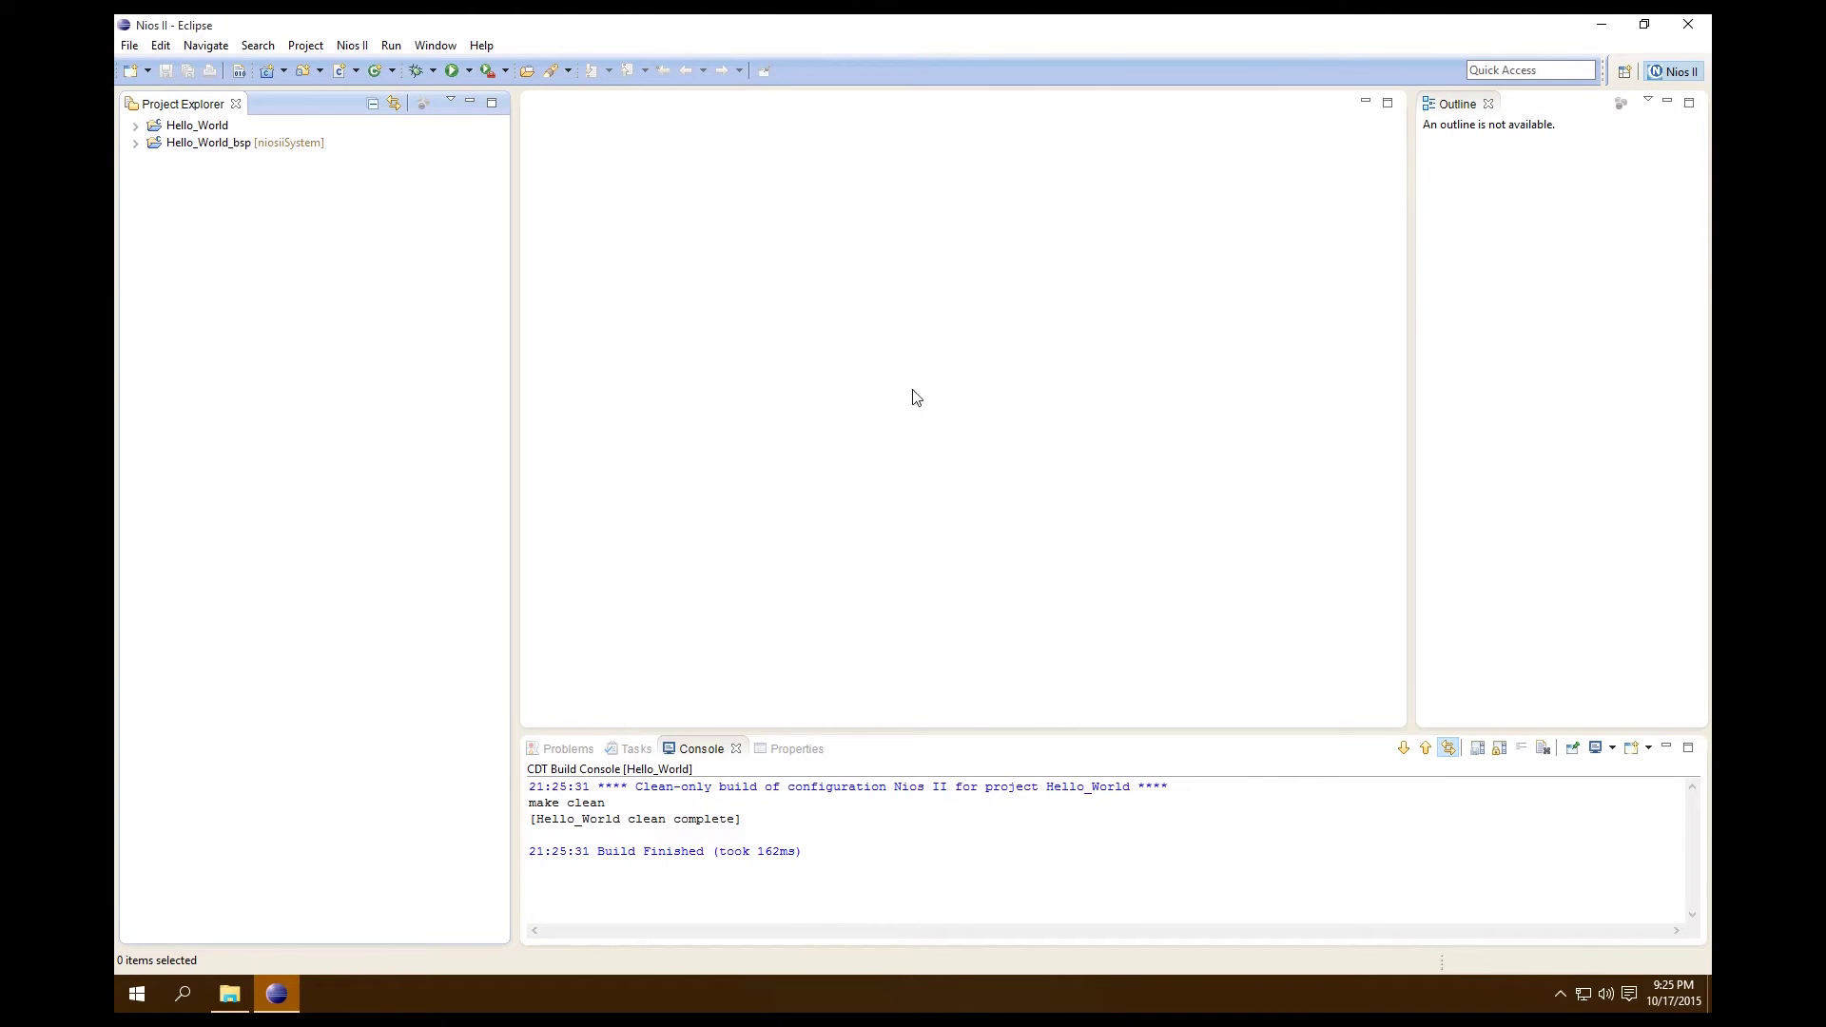
Open the BSP Editor for Hello_World_bsp from its Nios II BSP properties and maximize the editor window.
left_click(216, 147)
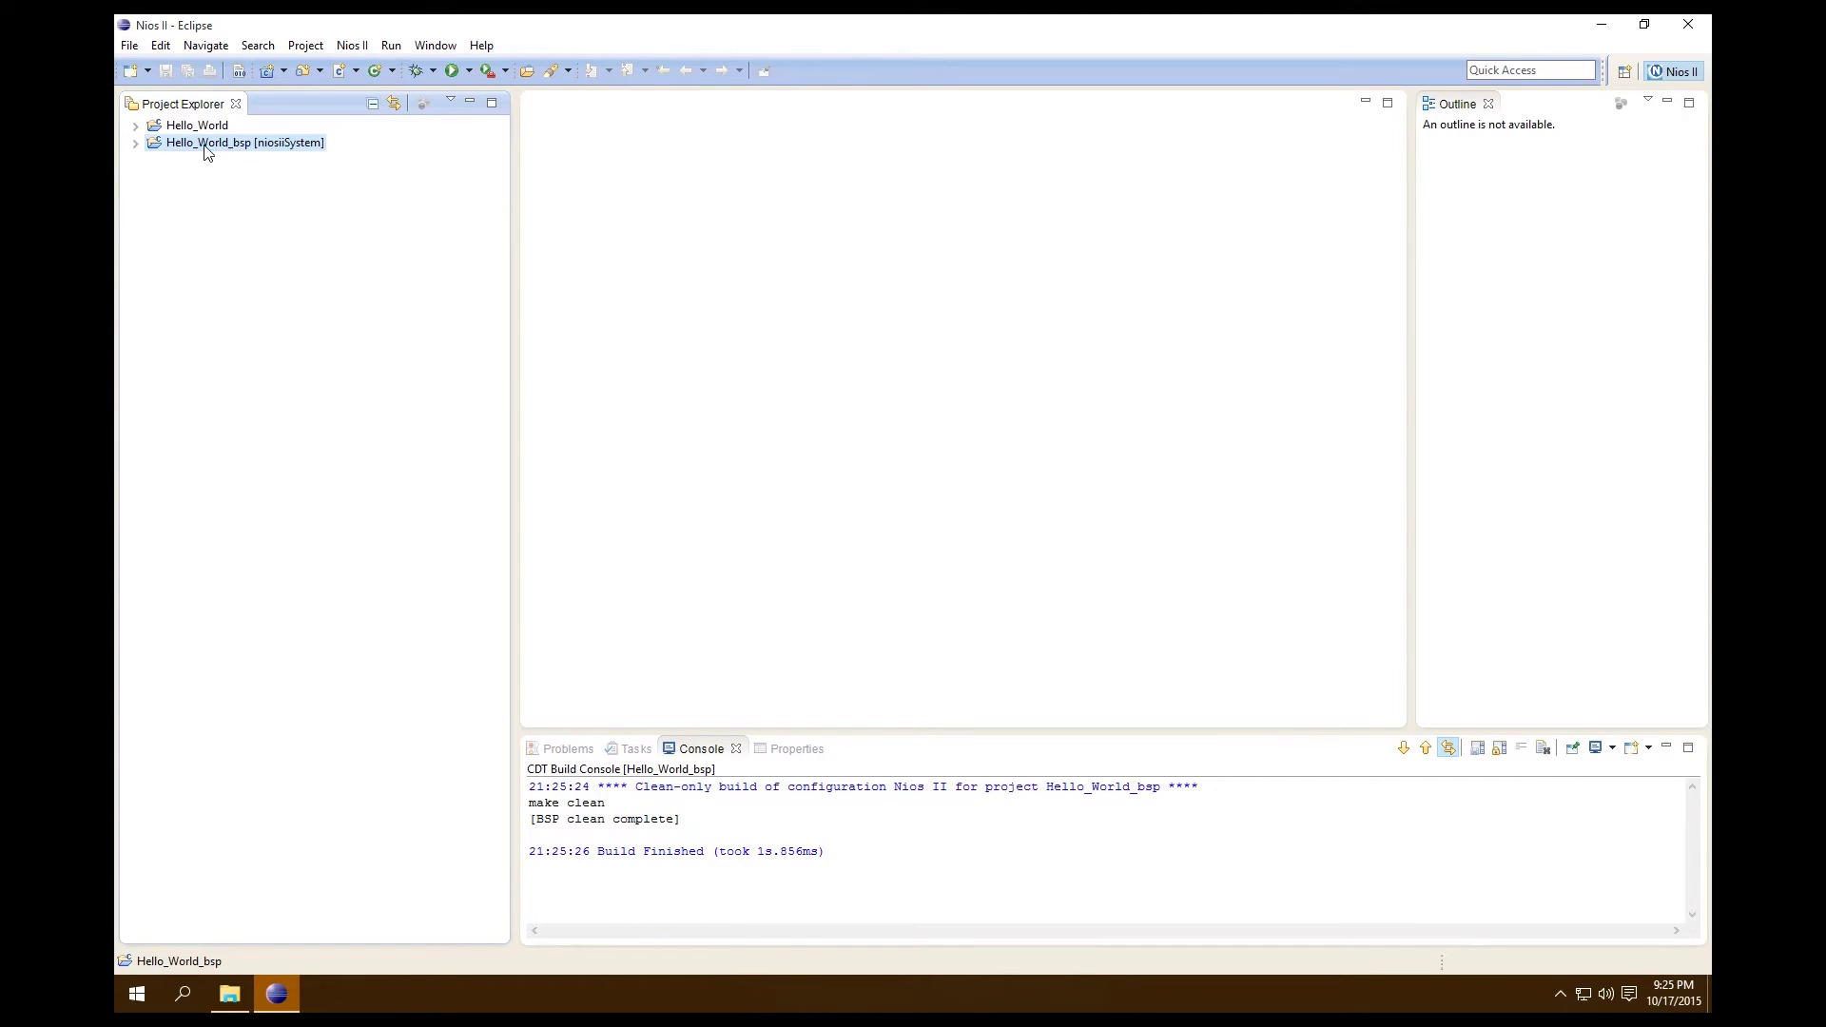
right_click(208, 153)
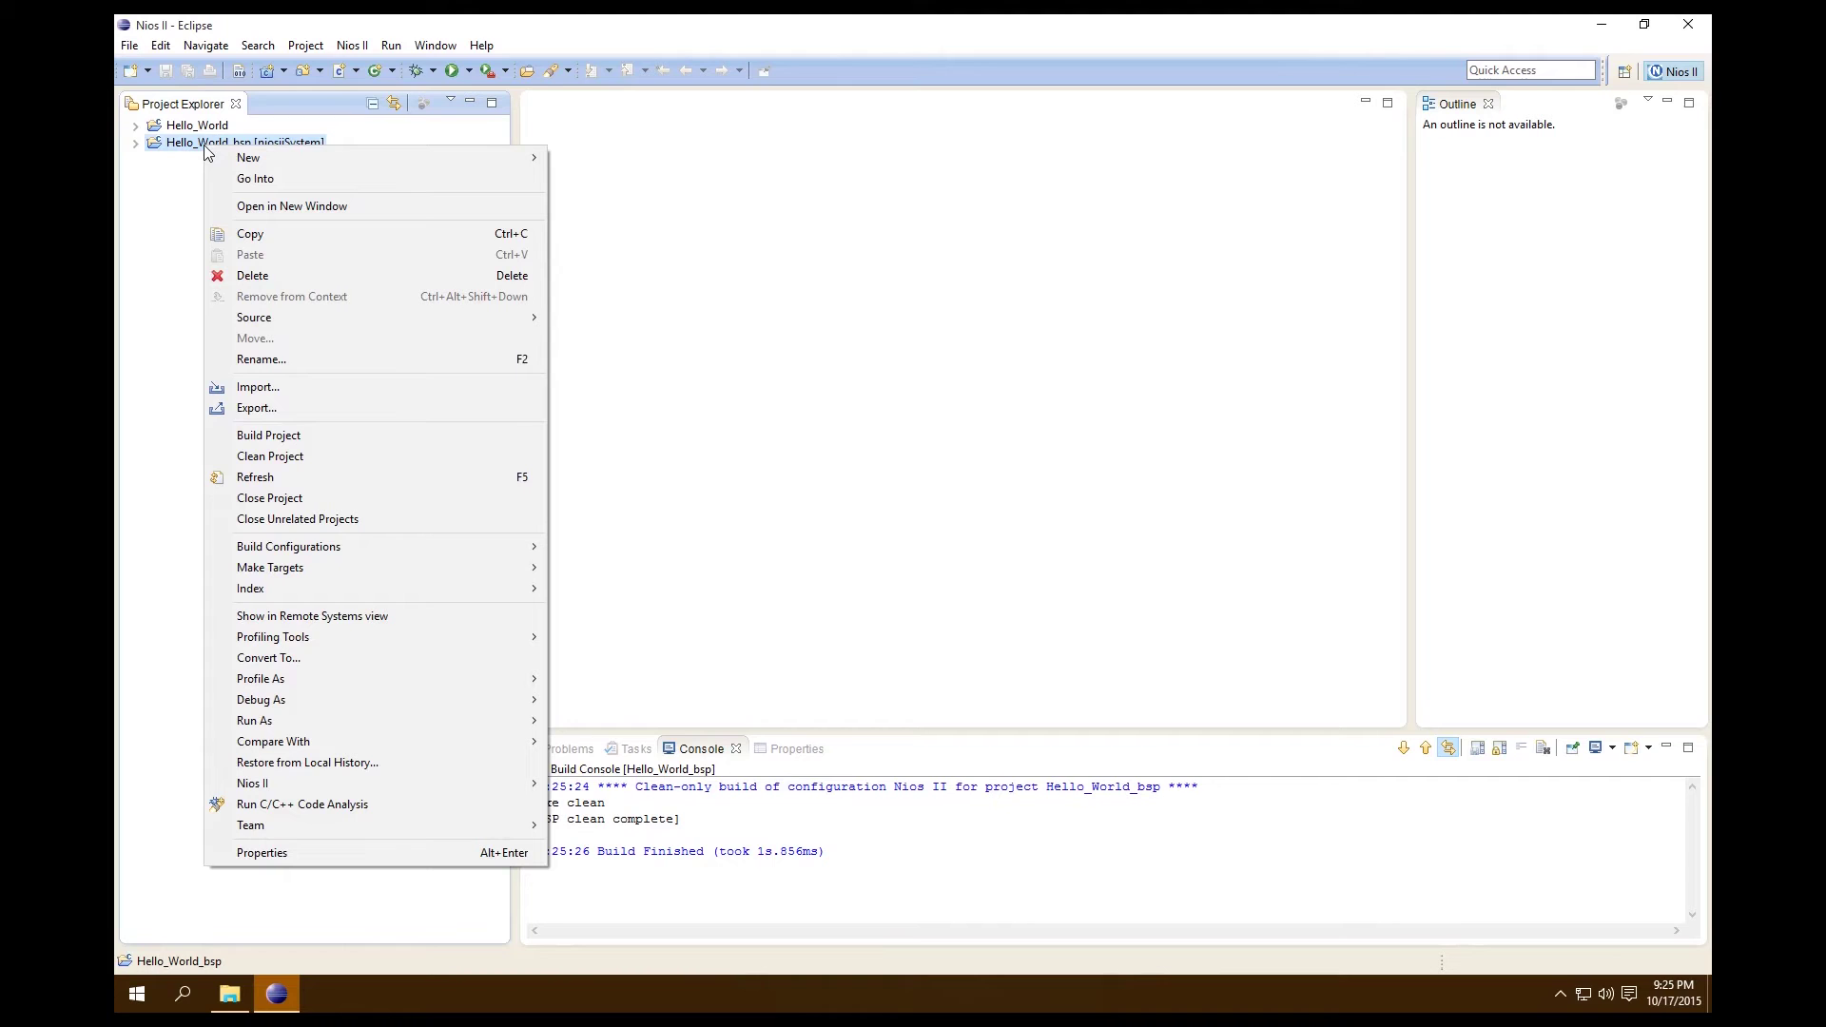
left_click(324, 861)
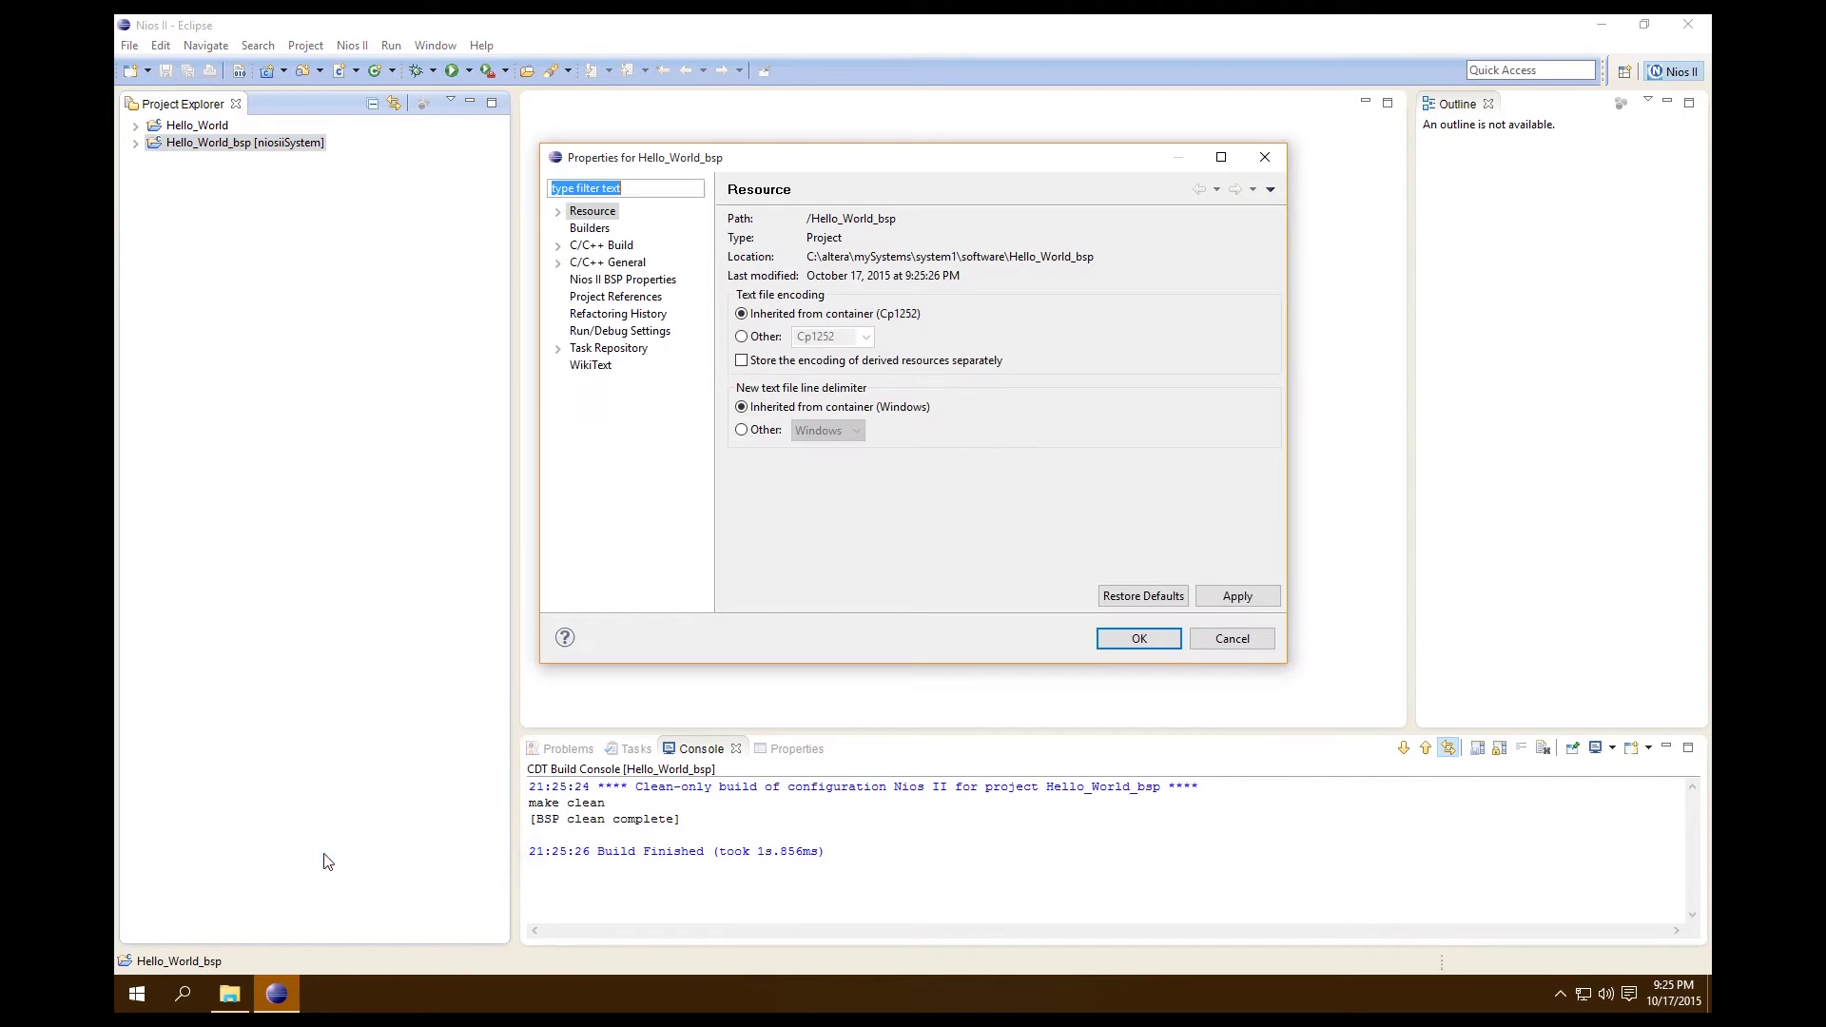
left_click(613, 280)
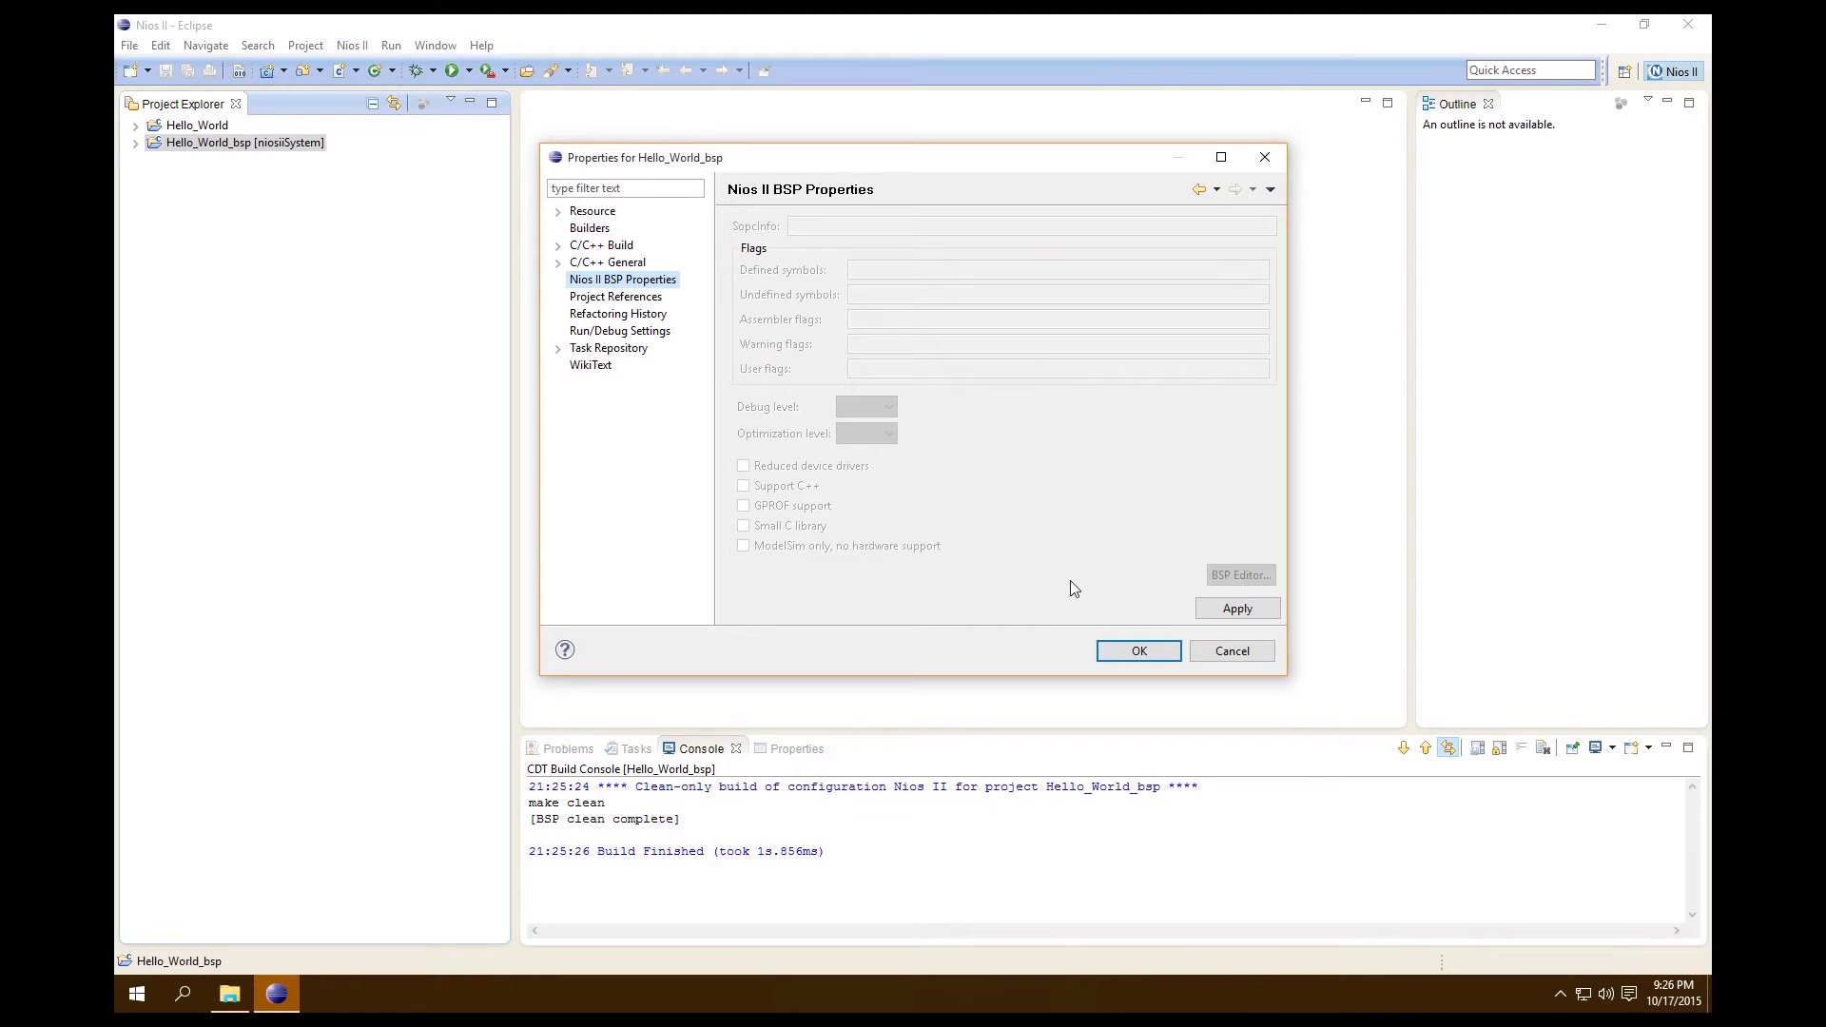
left_click(1231, 580)
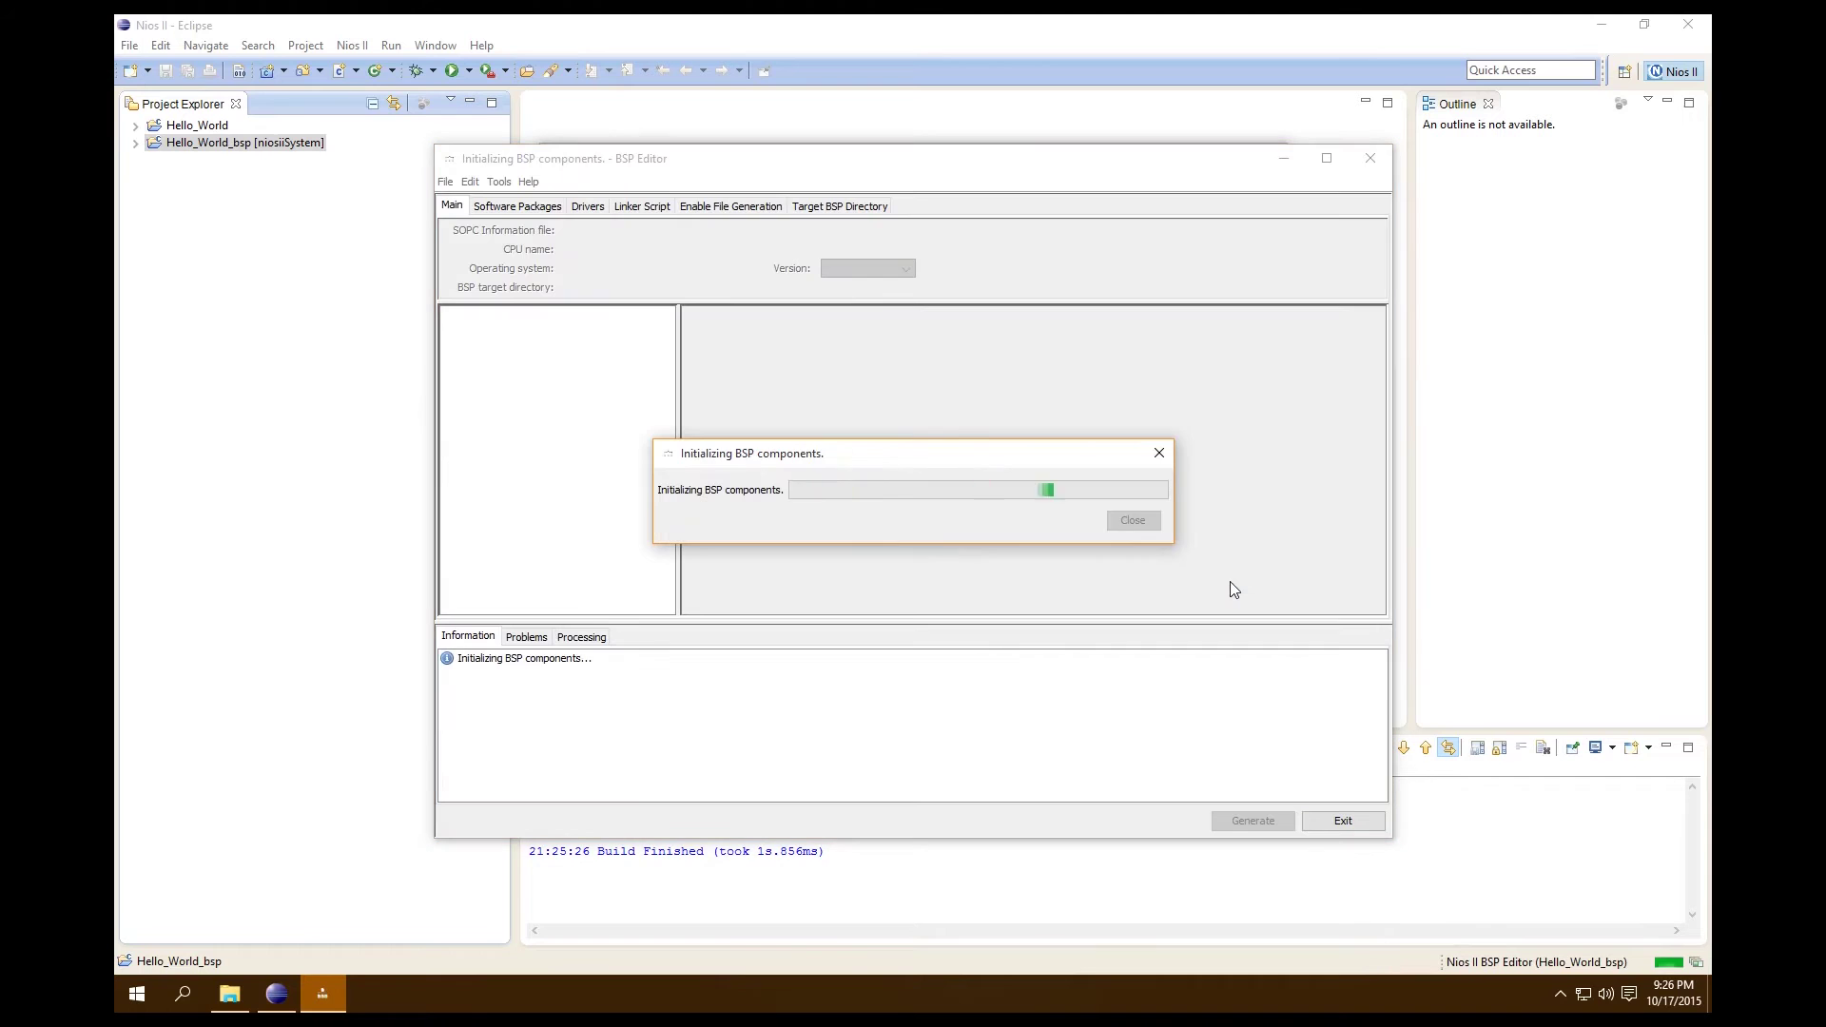
double_click(1261, 158)
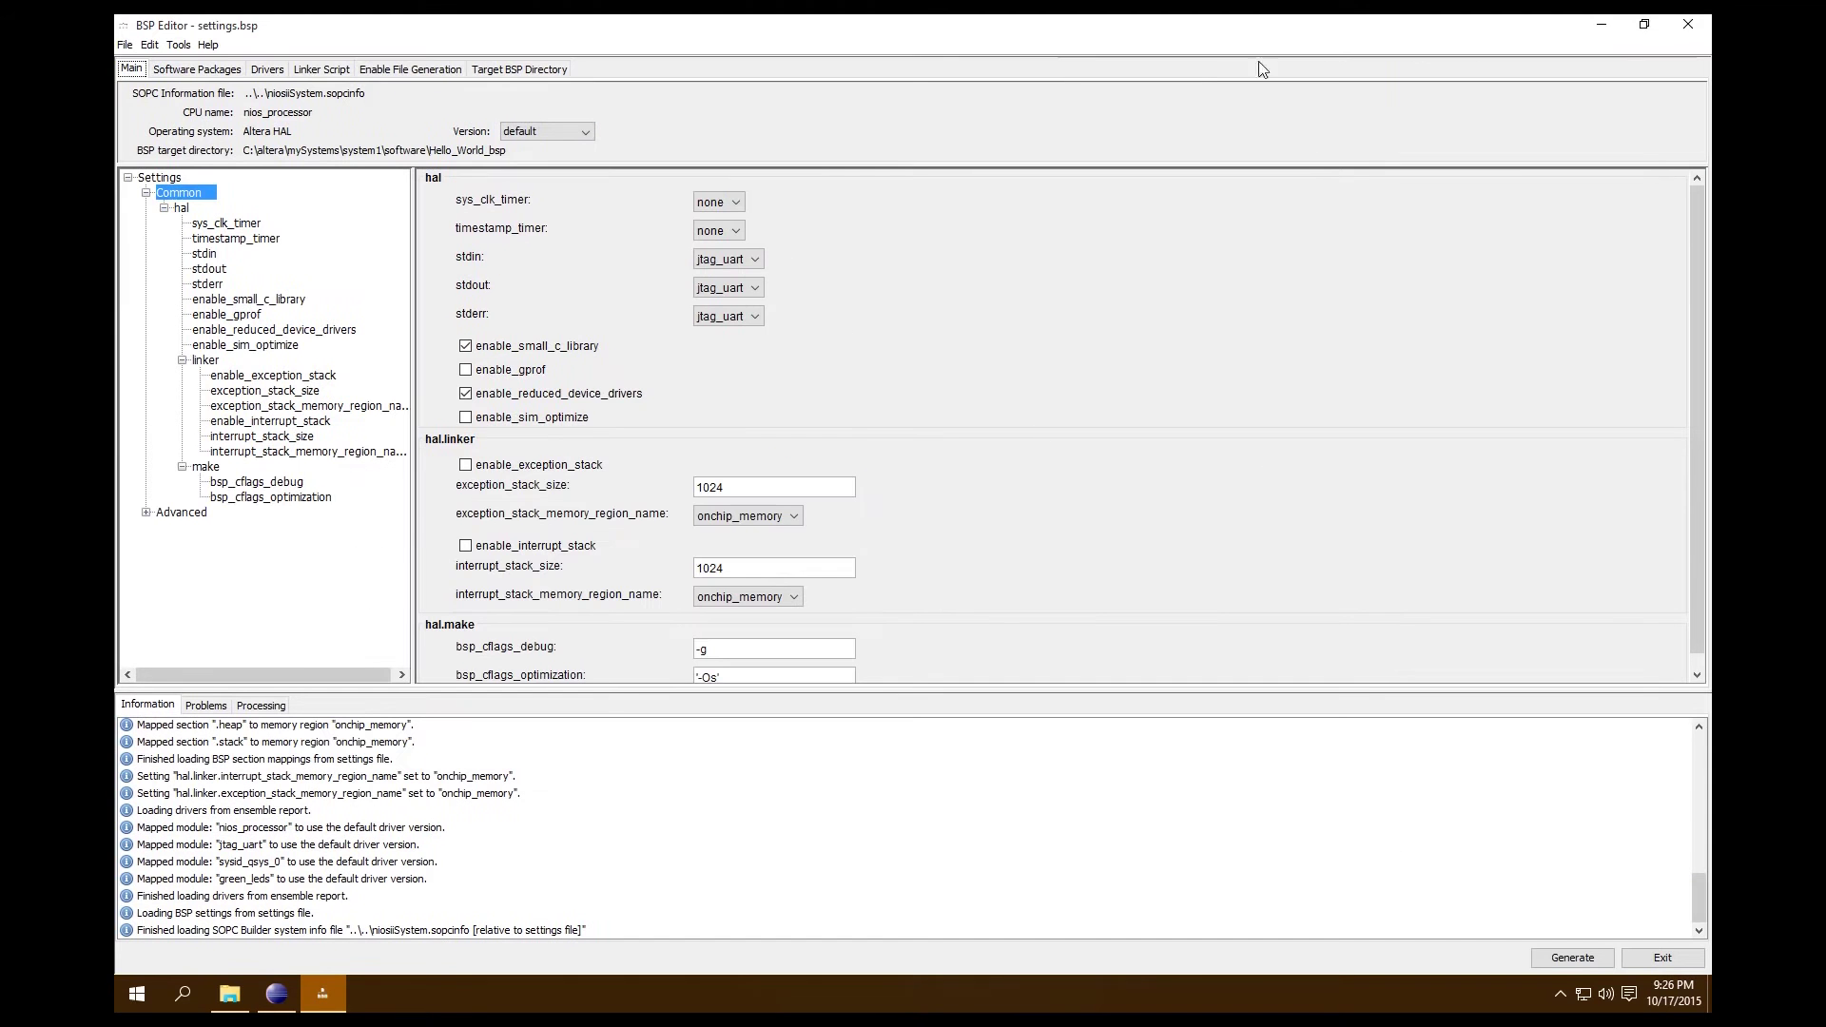
Keep sys_clk_timer and timestamp_timer at none and stderr at jtag_uart in the main BSP settings.
left_click(718, 202)
left_click(715, 217)
left_click(718, 230)
left_click(712, 247)
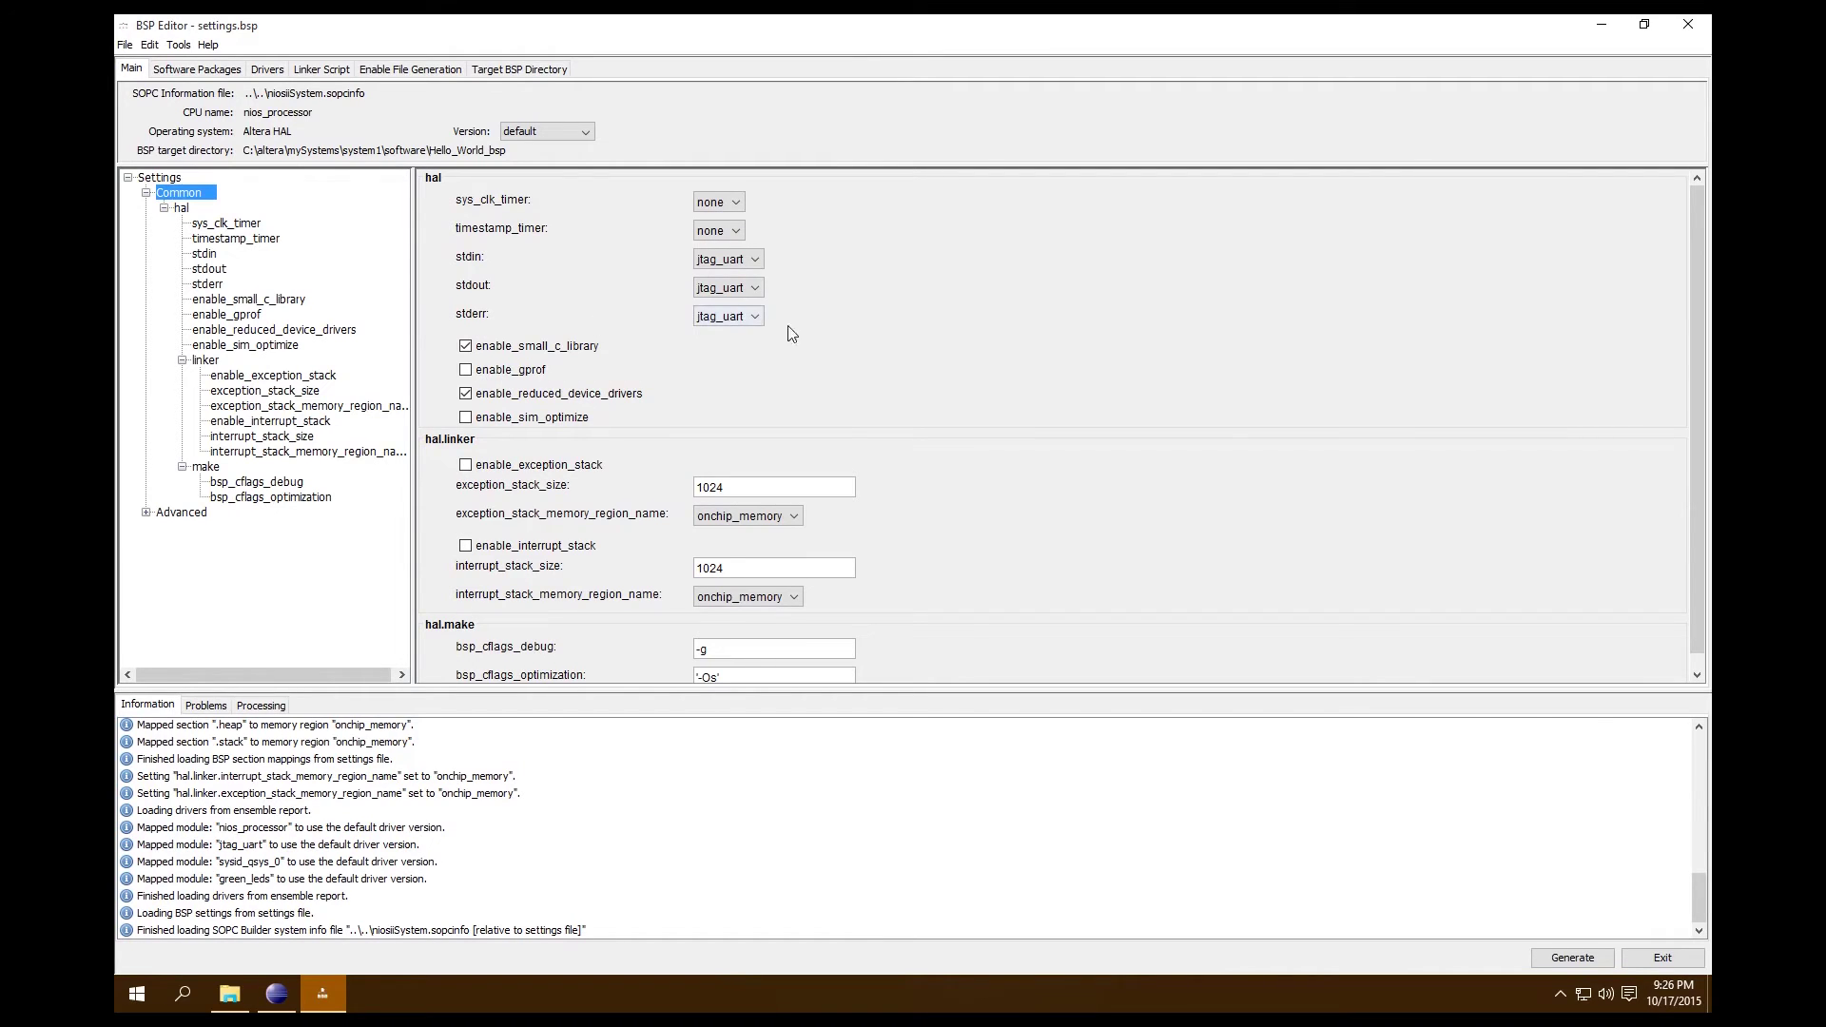
left_click(758, 325)
left_click(742, 335)
scroll(924, 363, "down", 1)
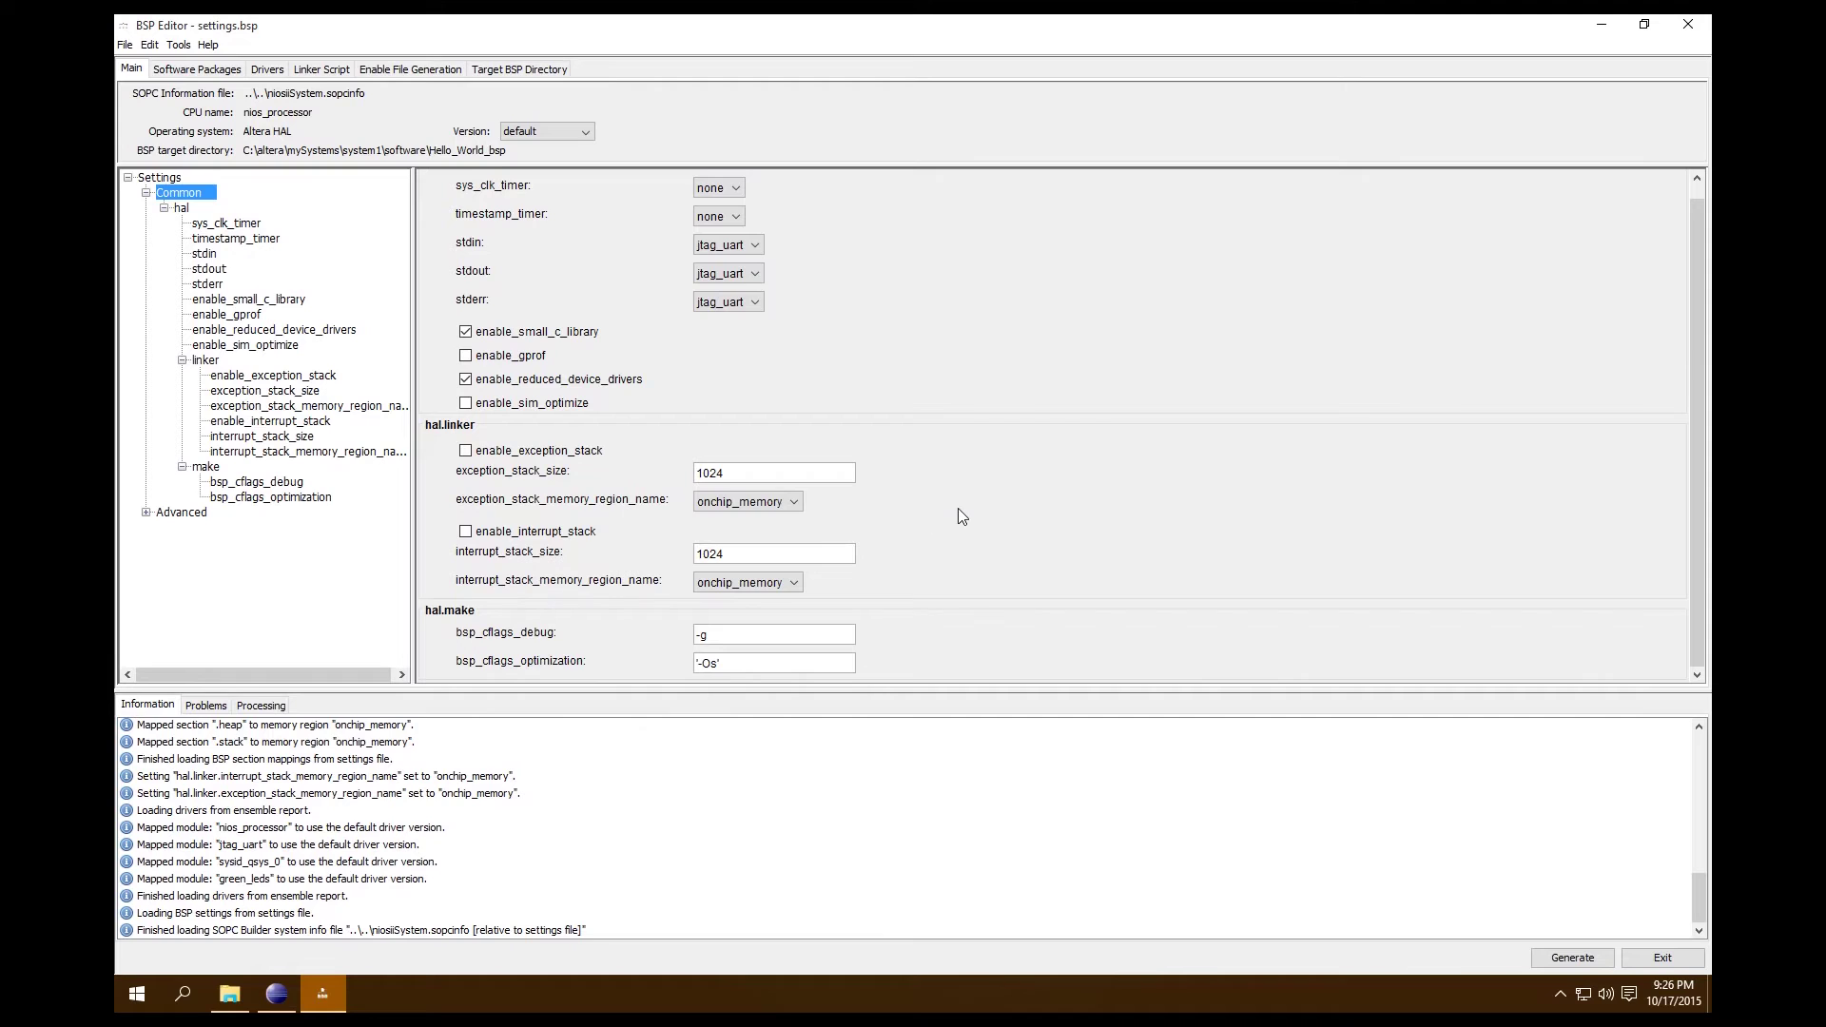
scroll(959, 510, "up", 1)
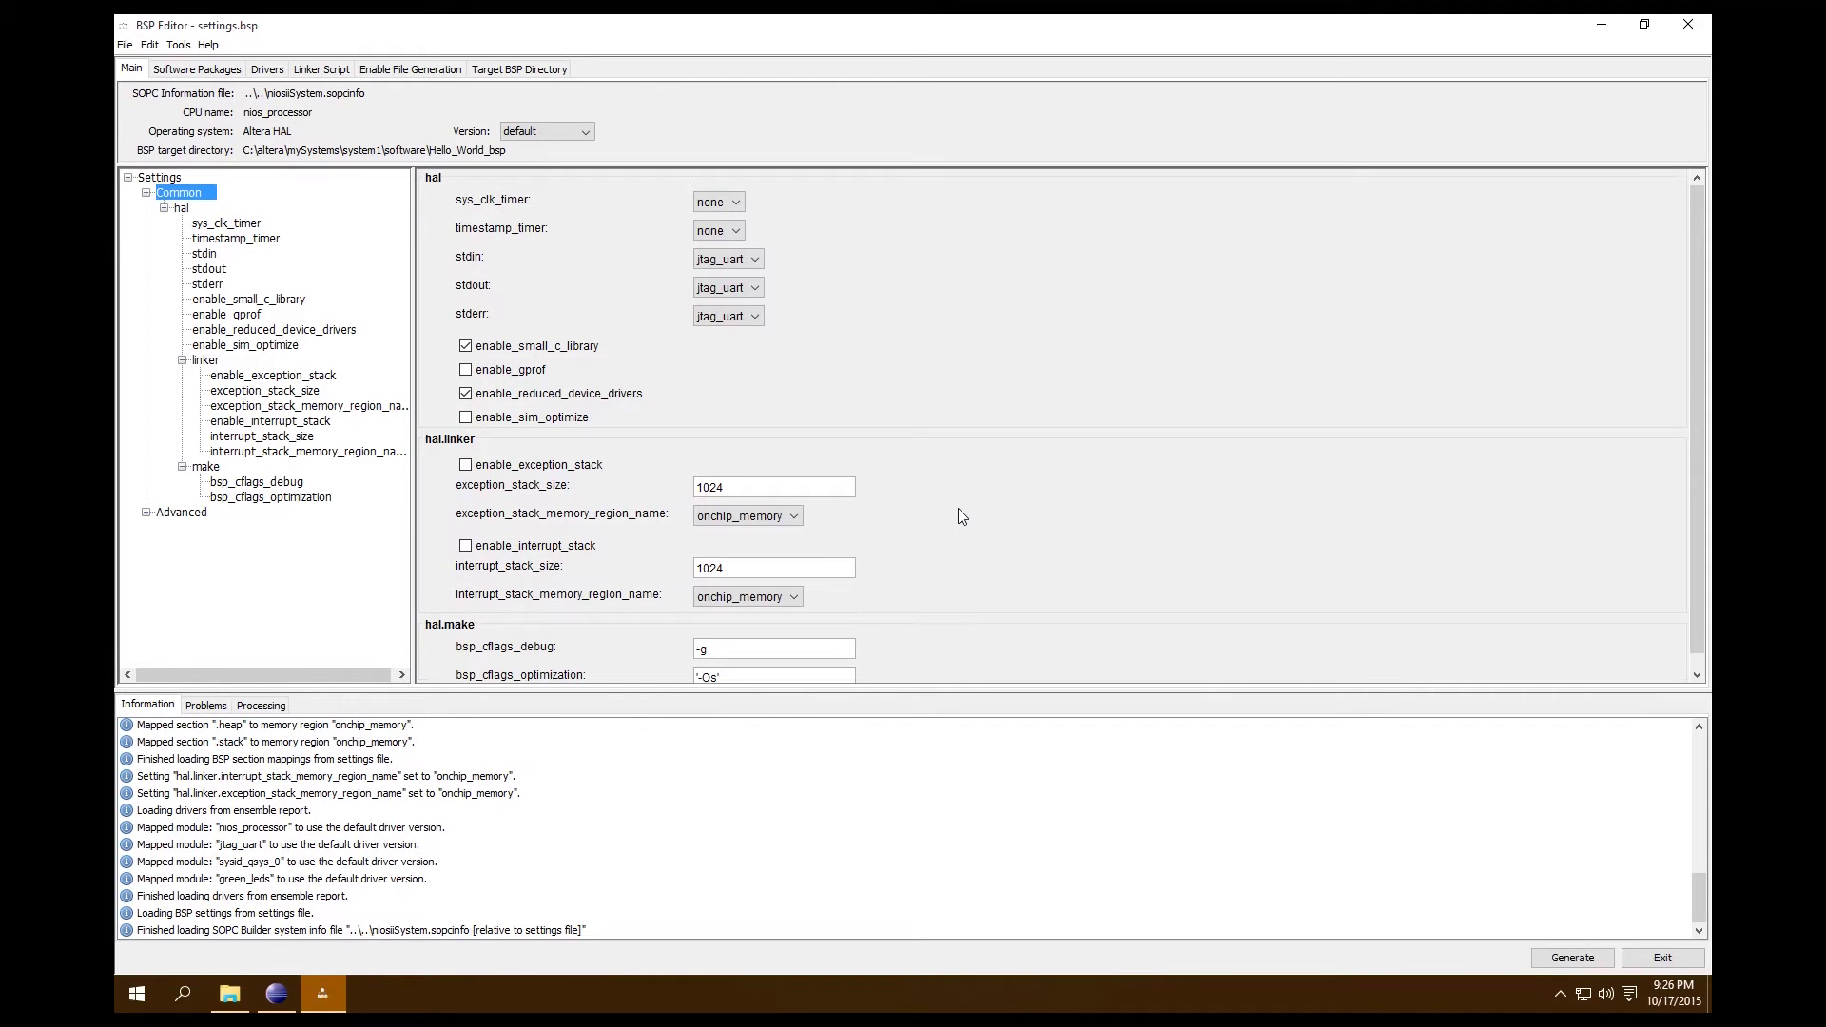
Generate the BSP files after checking the linker script's memory mappings, and close the BSP Editor and the project properties.
left_click(319, 76)
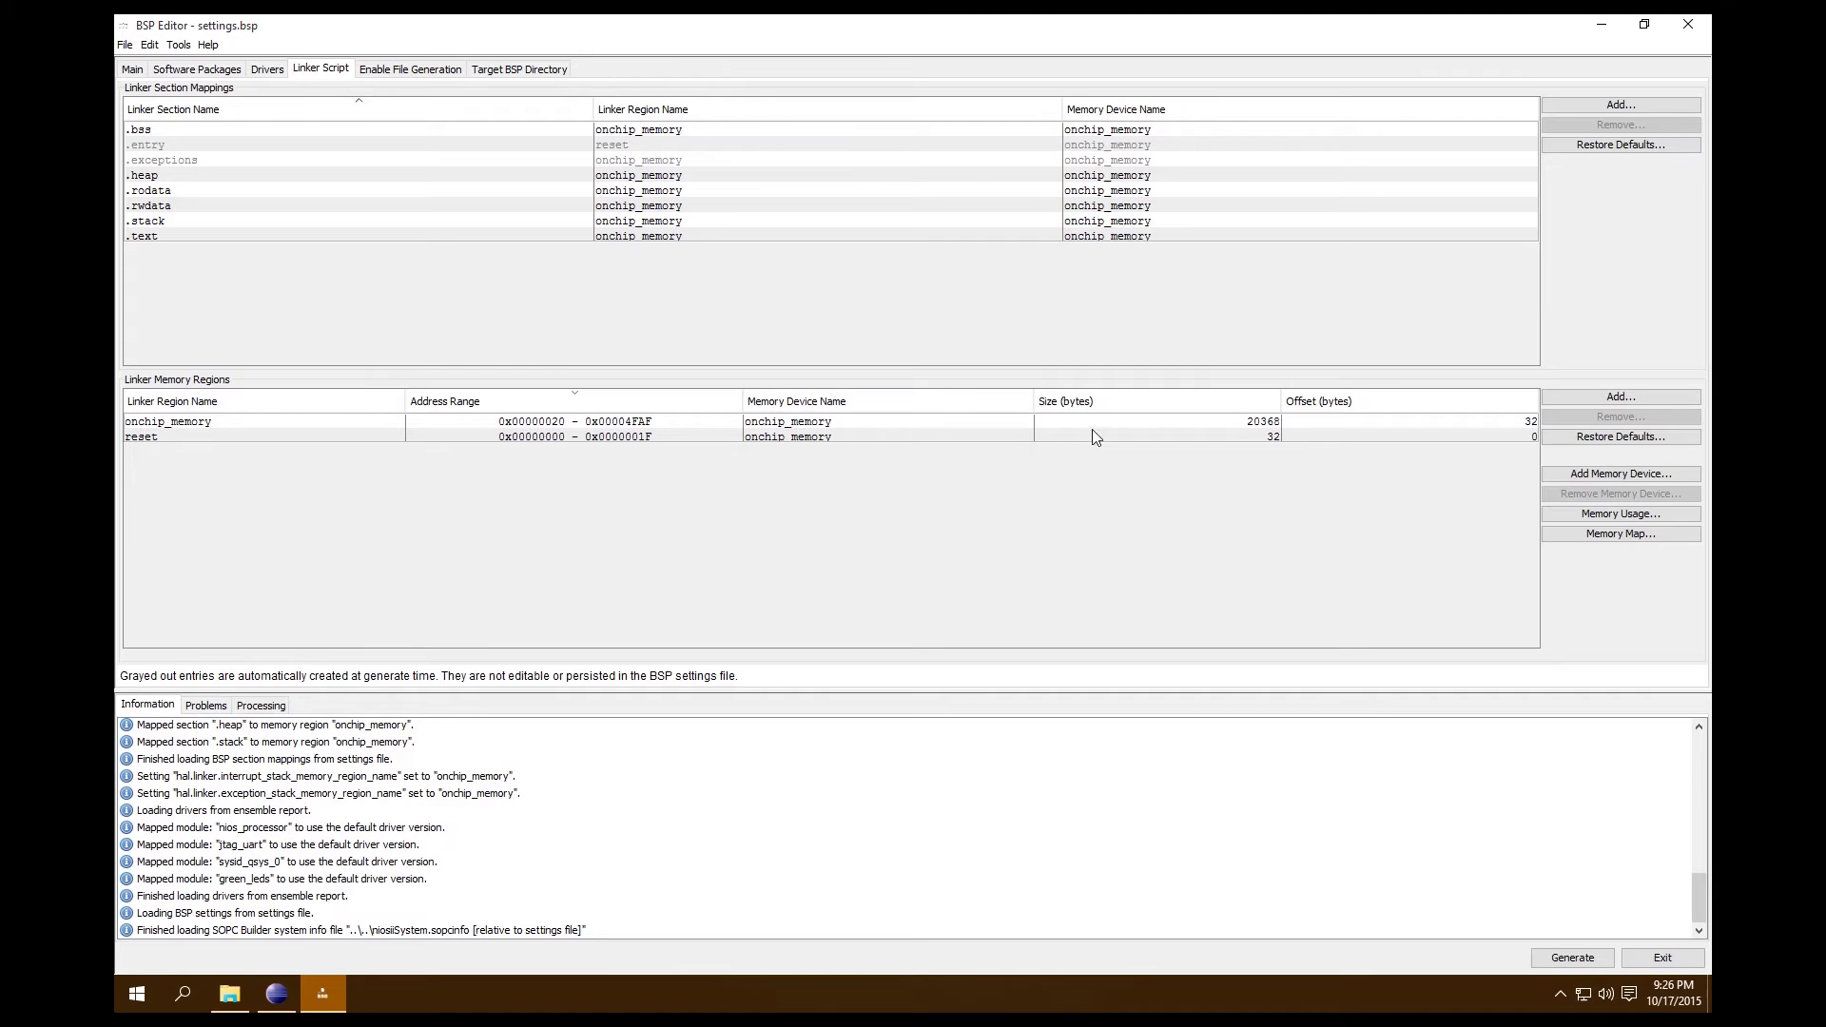
left_click(1574, 959)
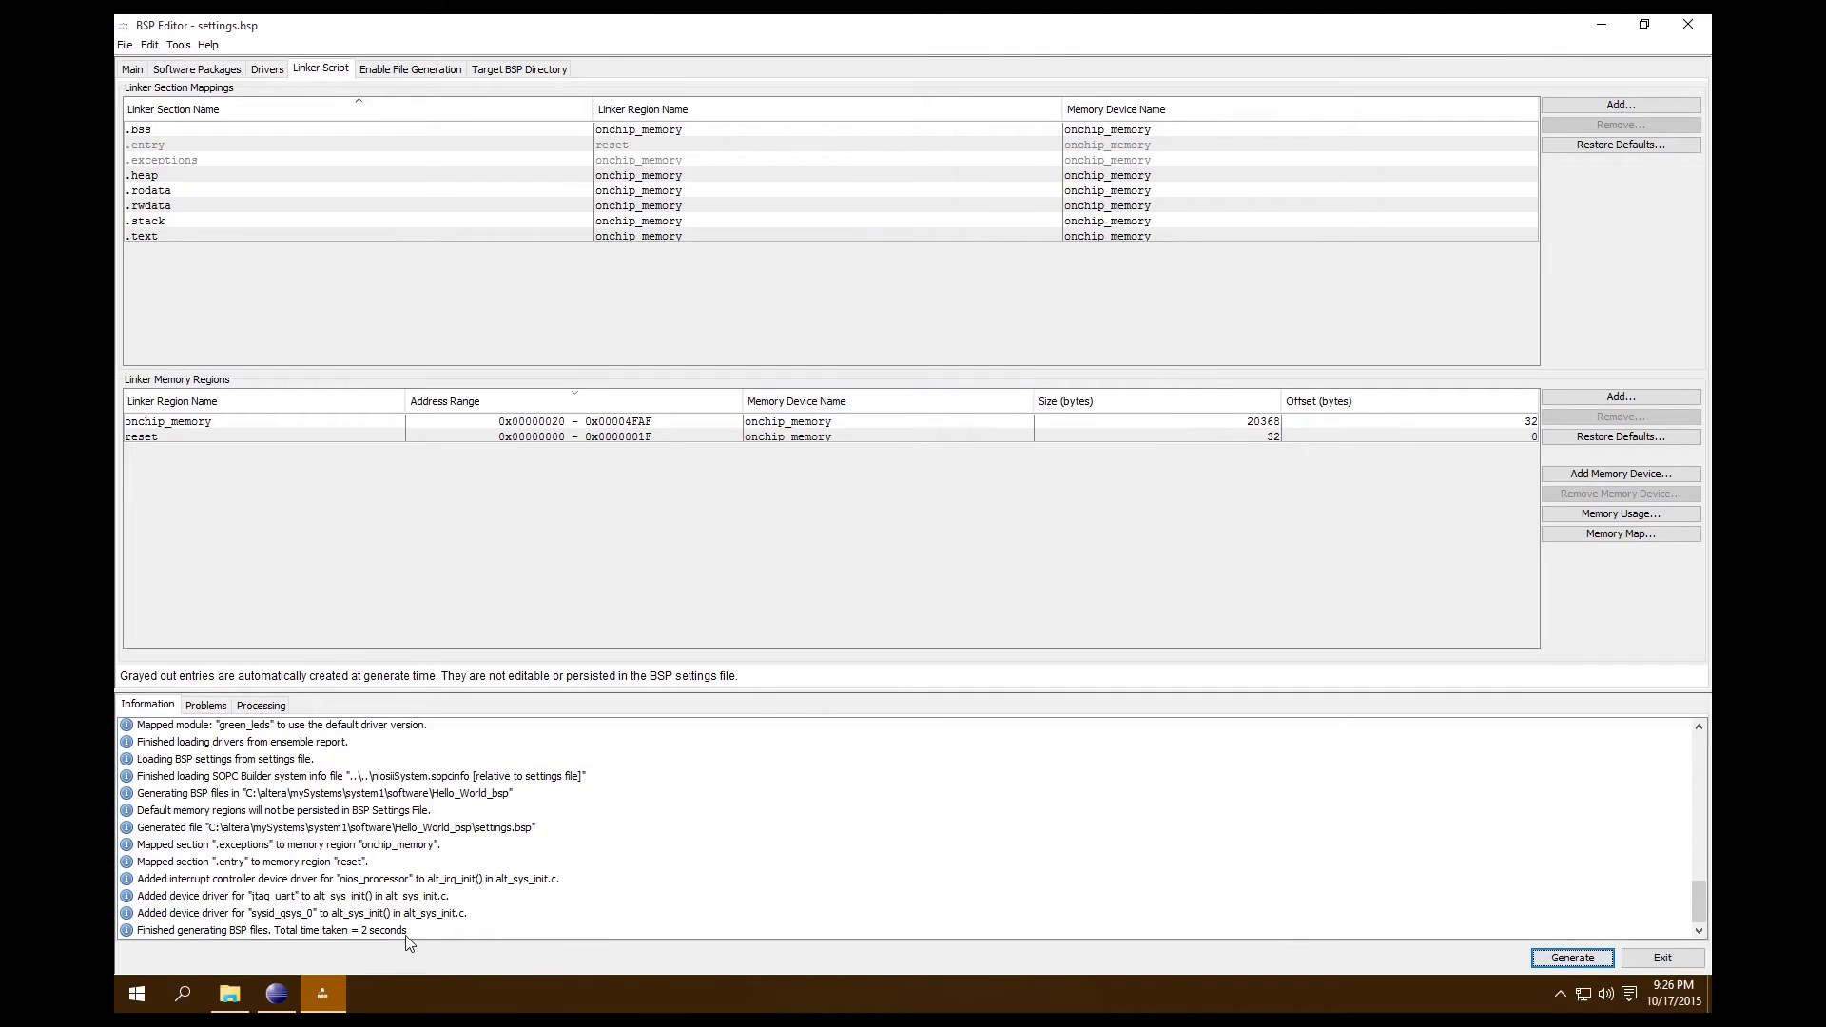
left_click(1662, 957)
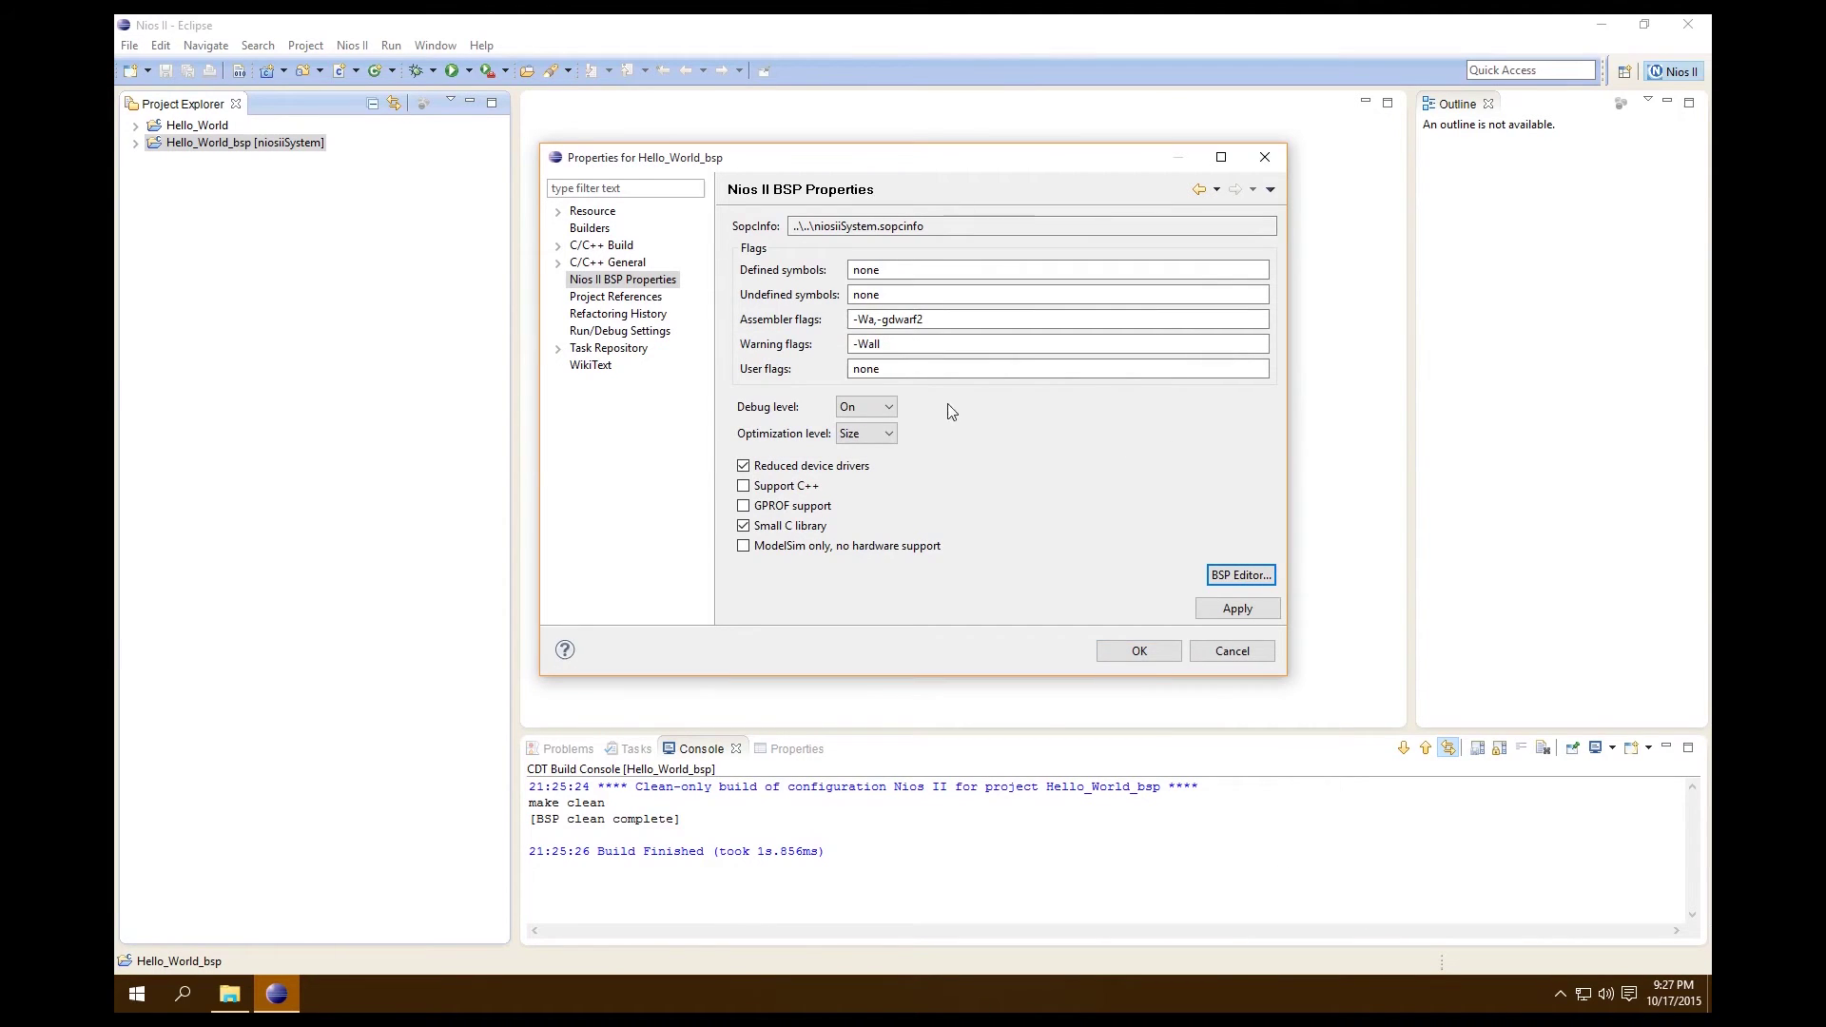
left_click(1139, 652)
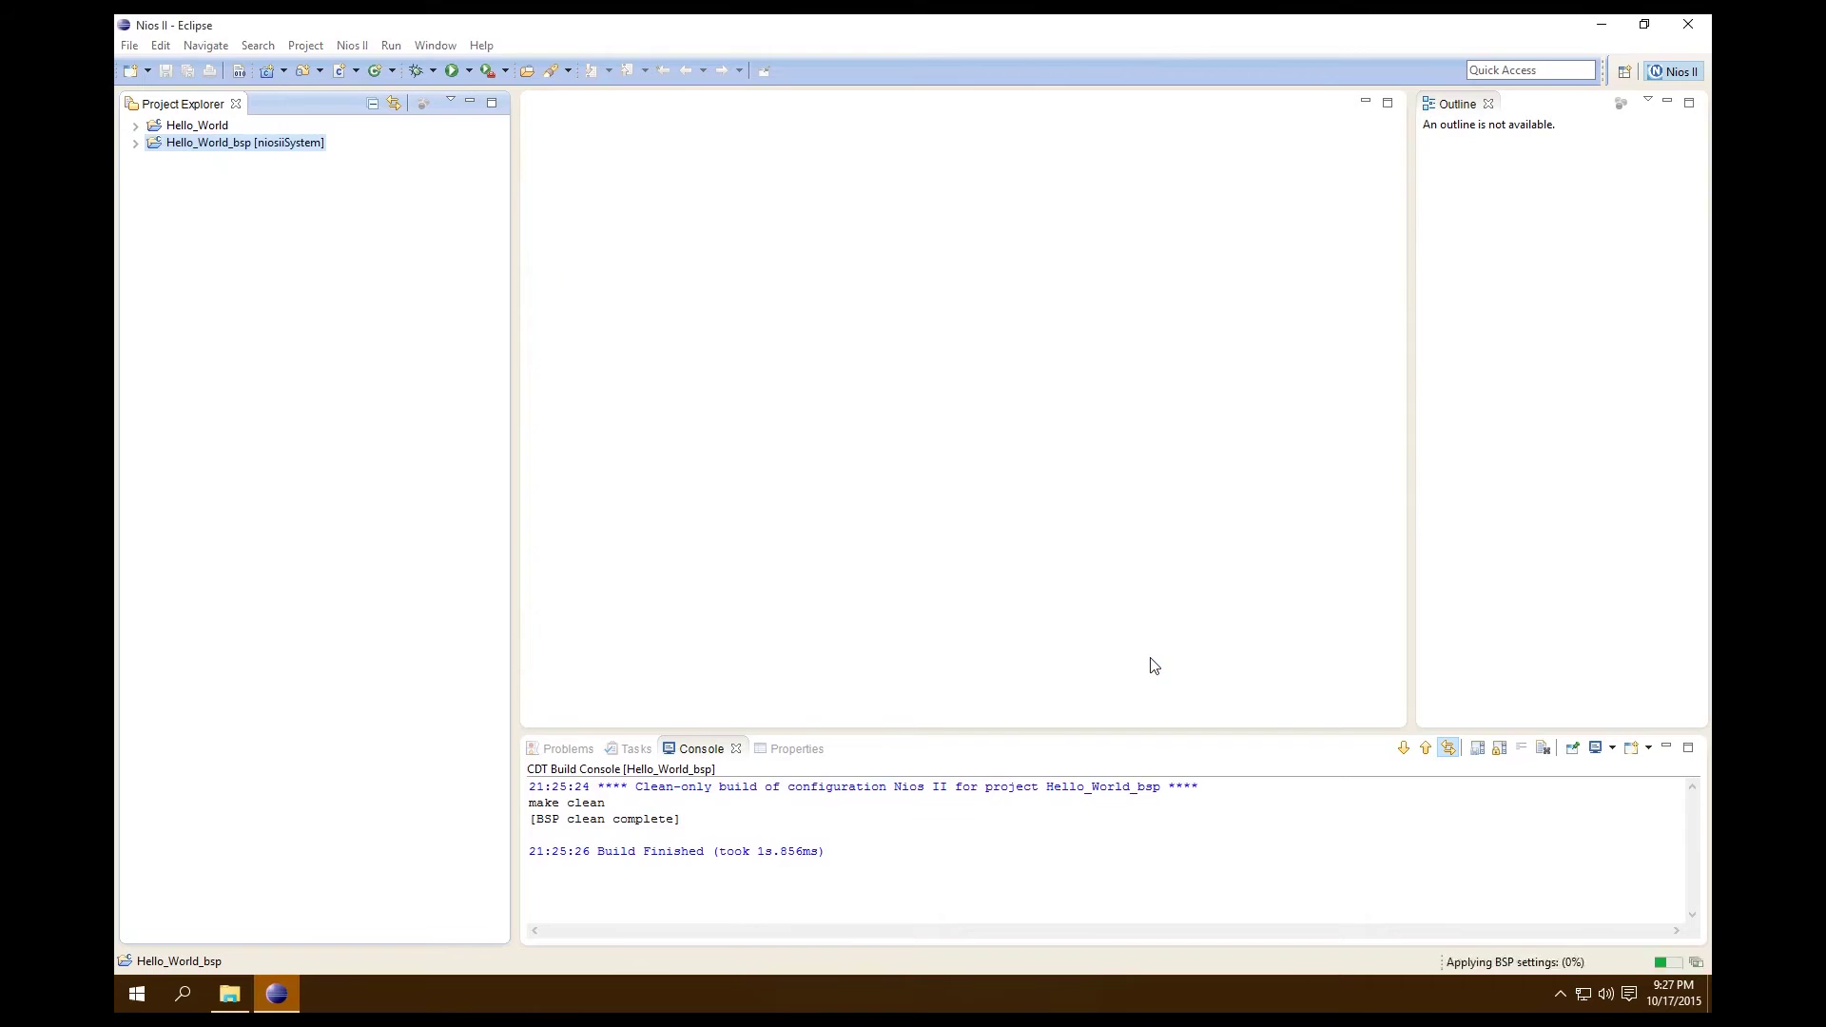
Look over the files contained in the Hello_World and Hello_World_bsp projects.
left_click(195, 125)
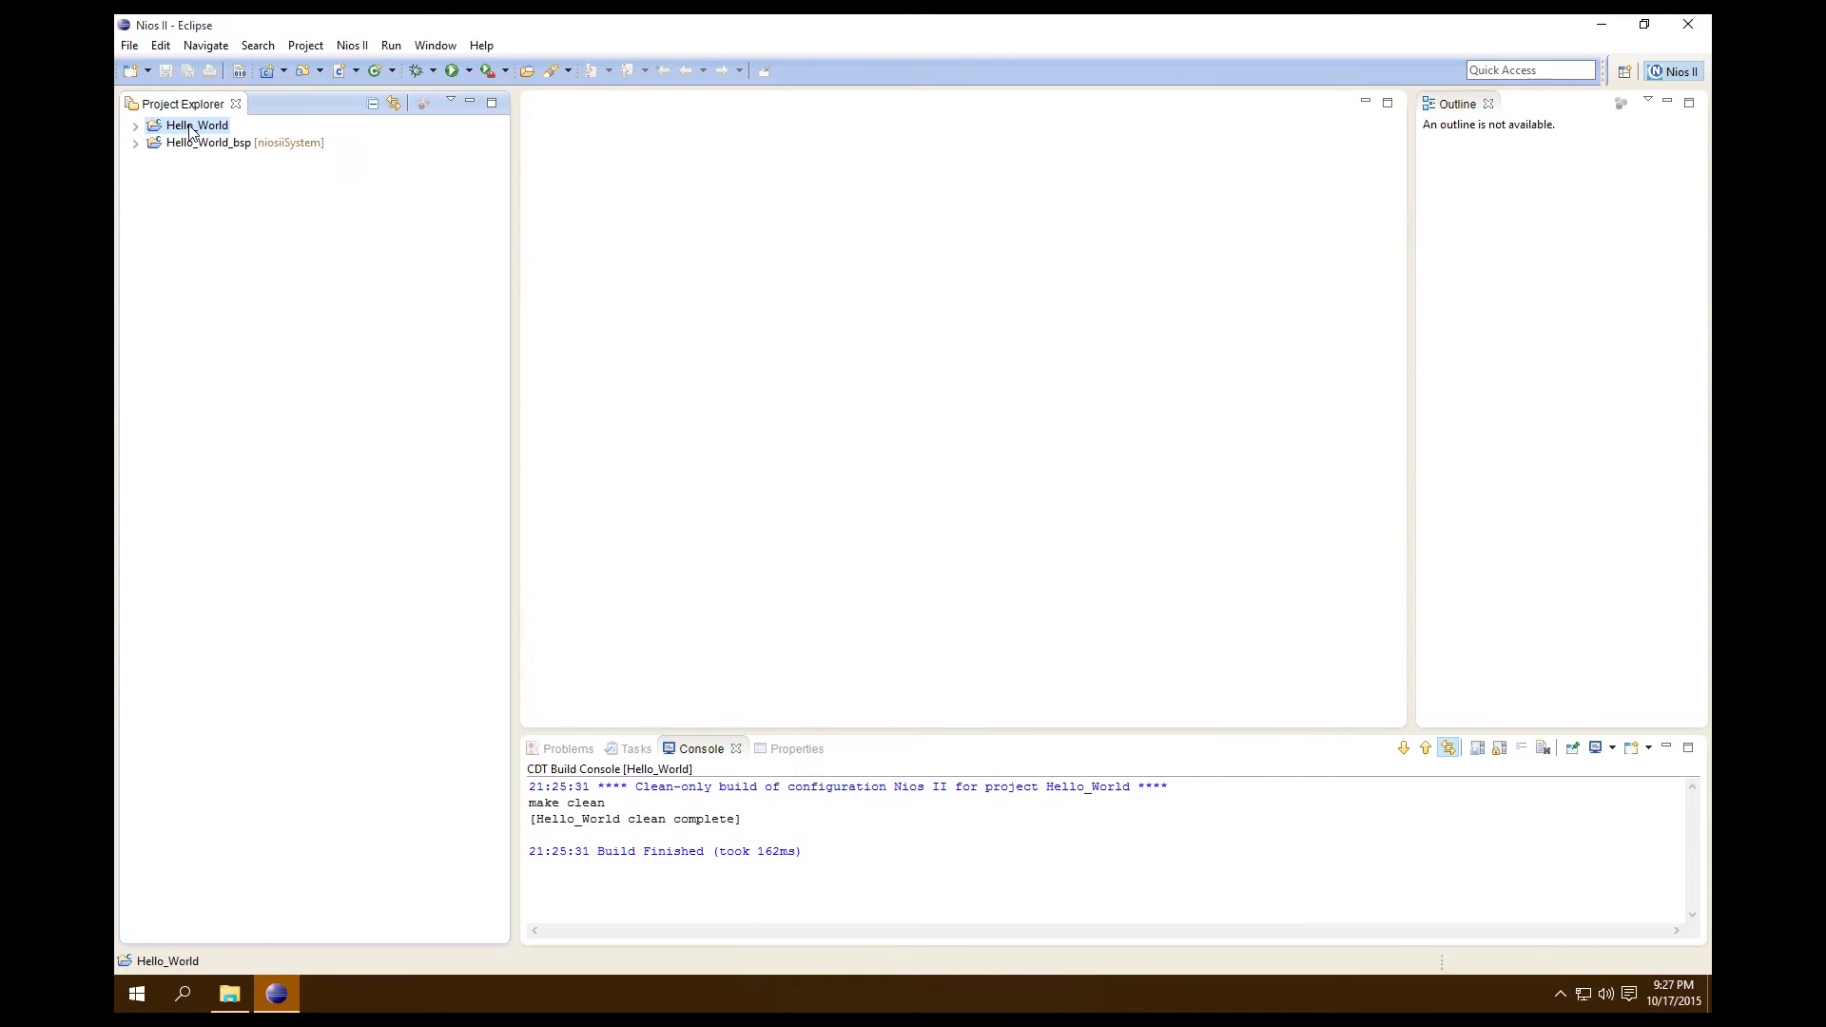
left_click(136, 126)
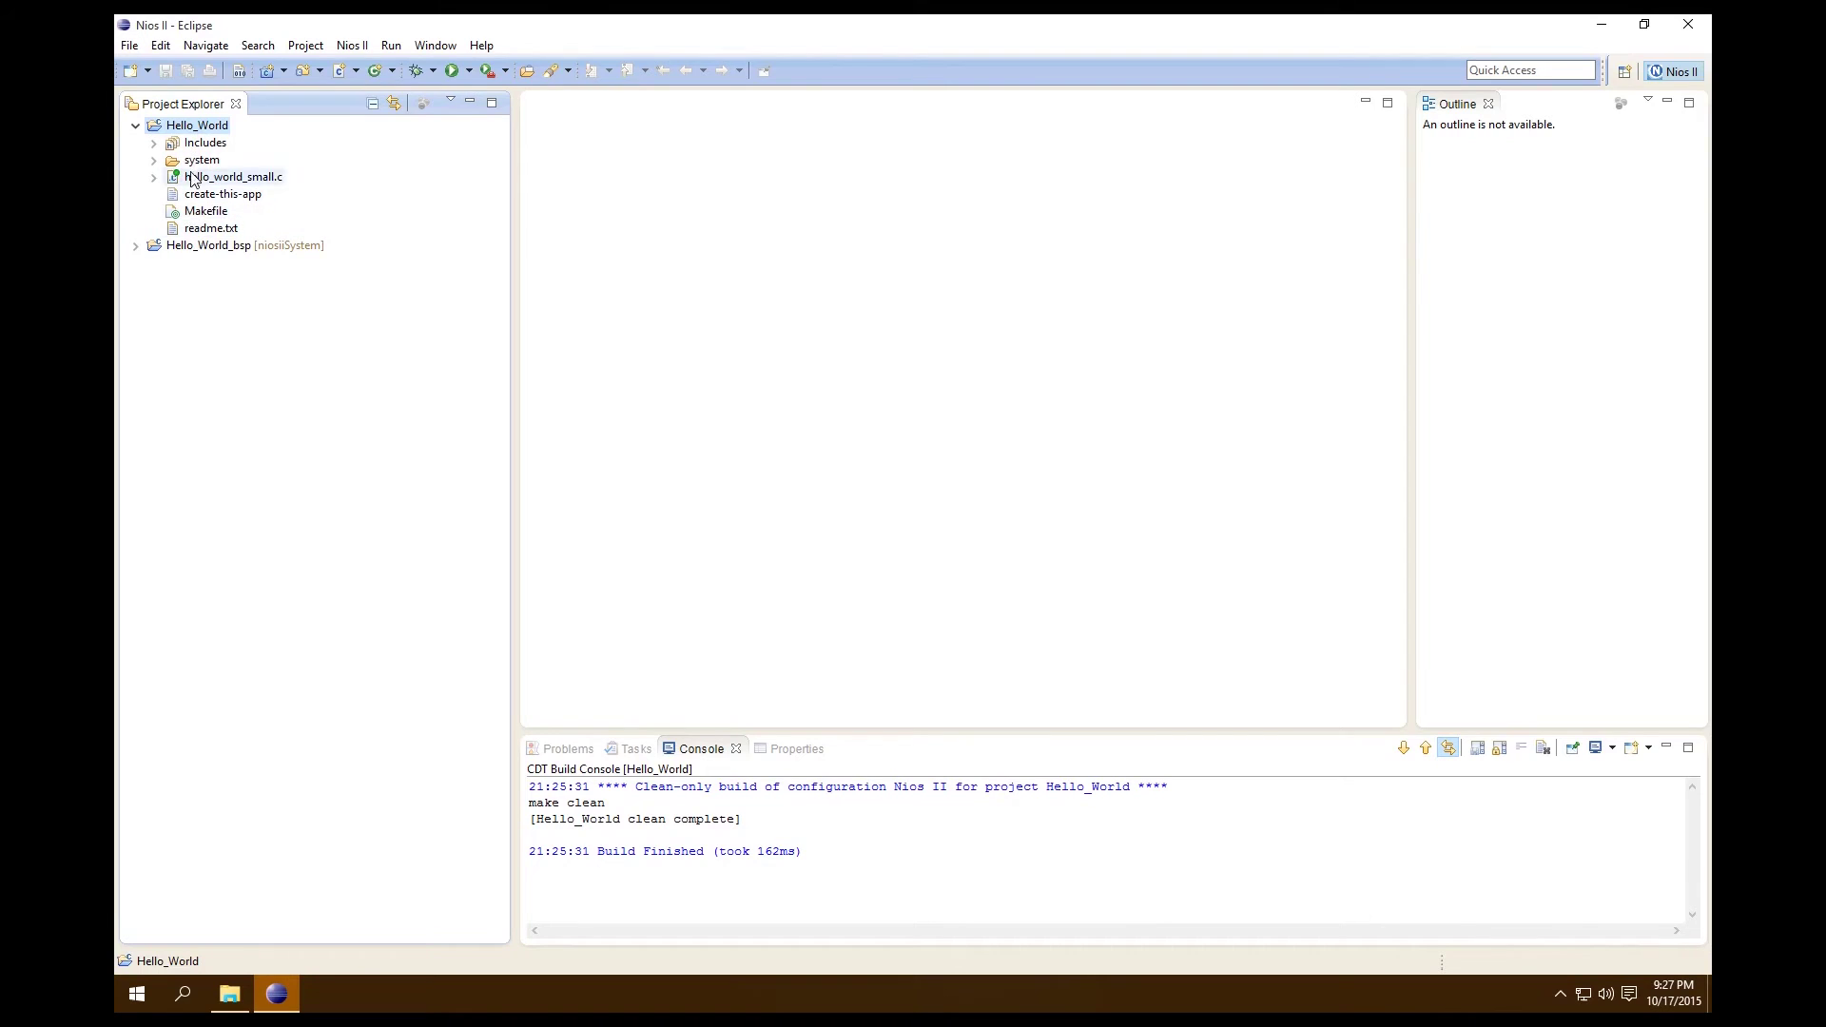
left_click(136, 246)
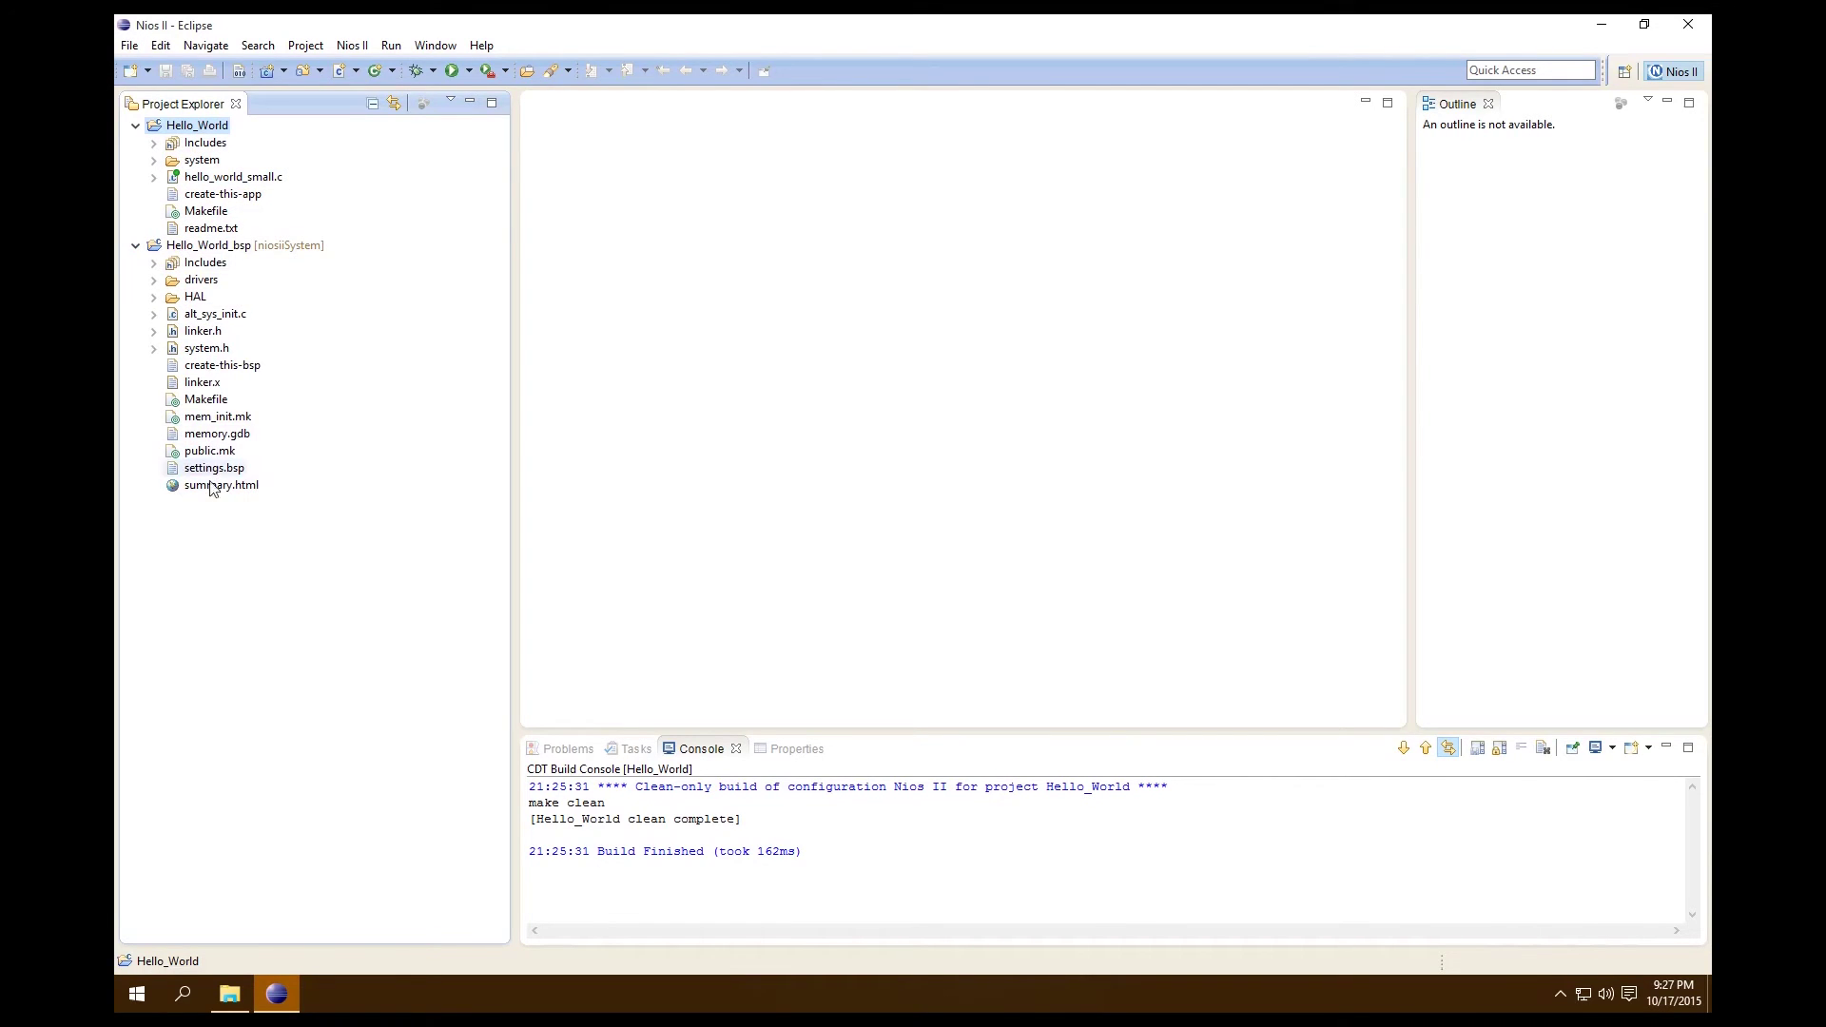
left_click(136, 246)
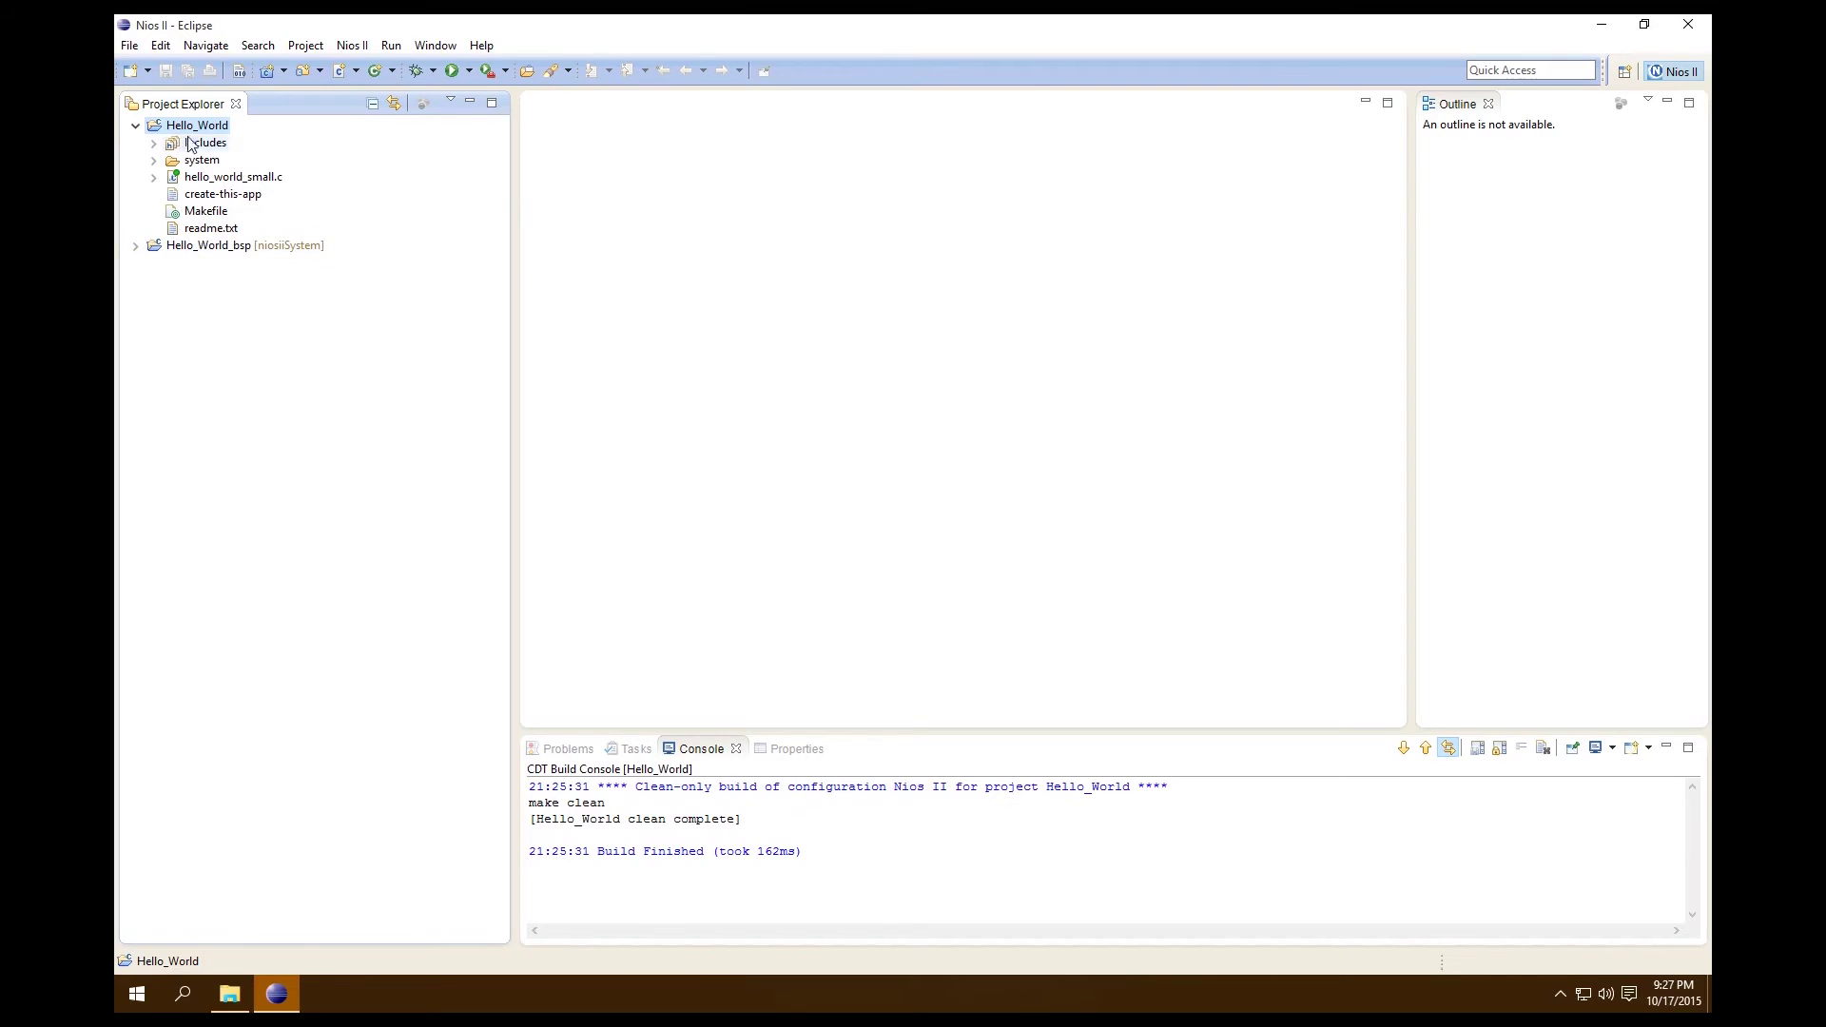
Open hello_world_small.c and examine its include line, the alt_putstr call in main, and the event loop.
left_click(202, 181)
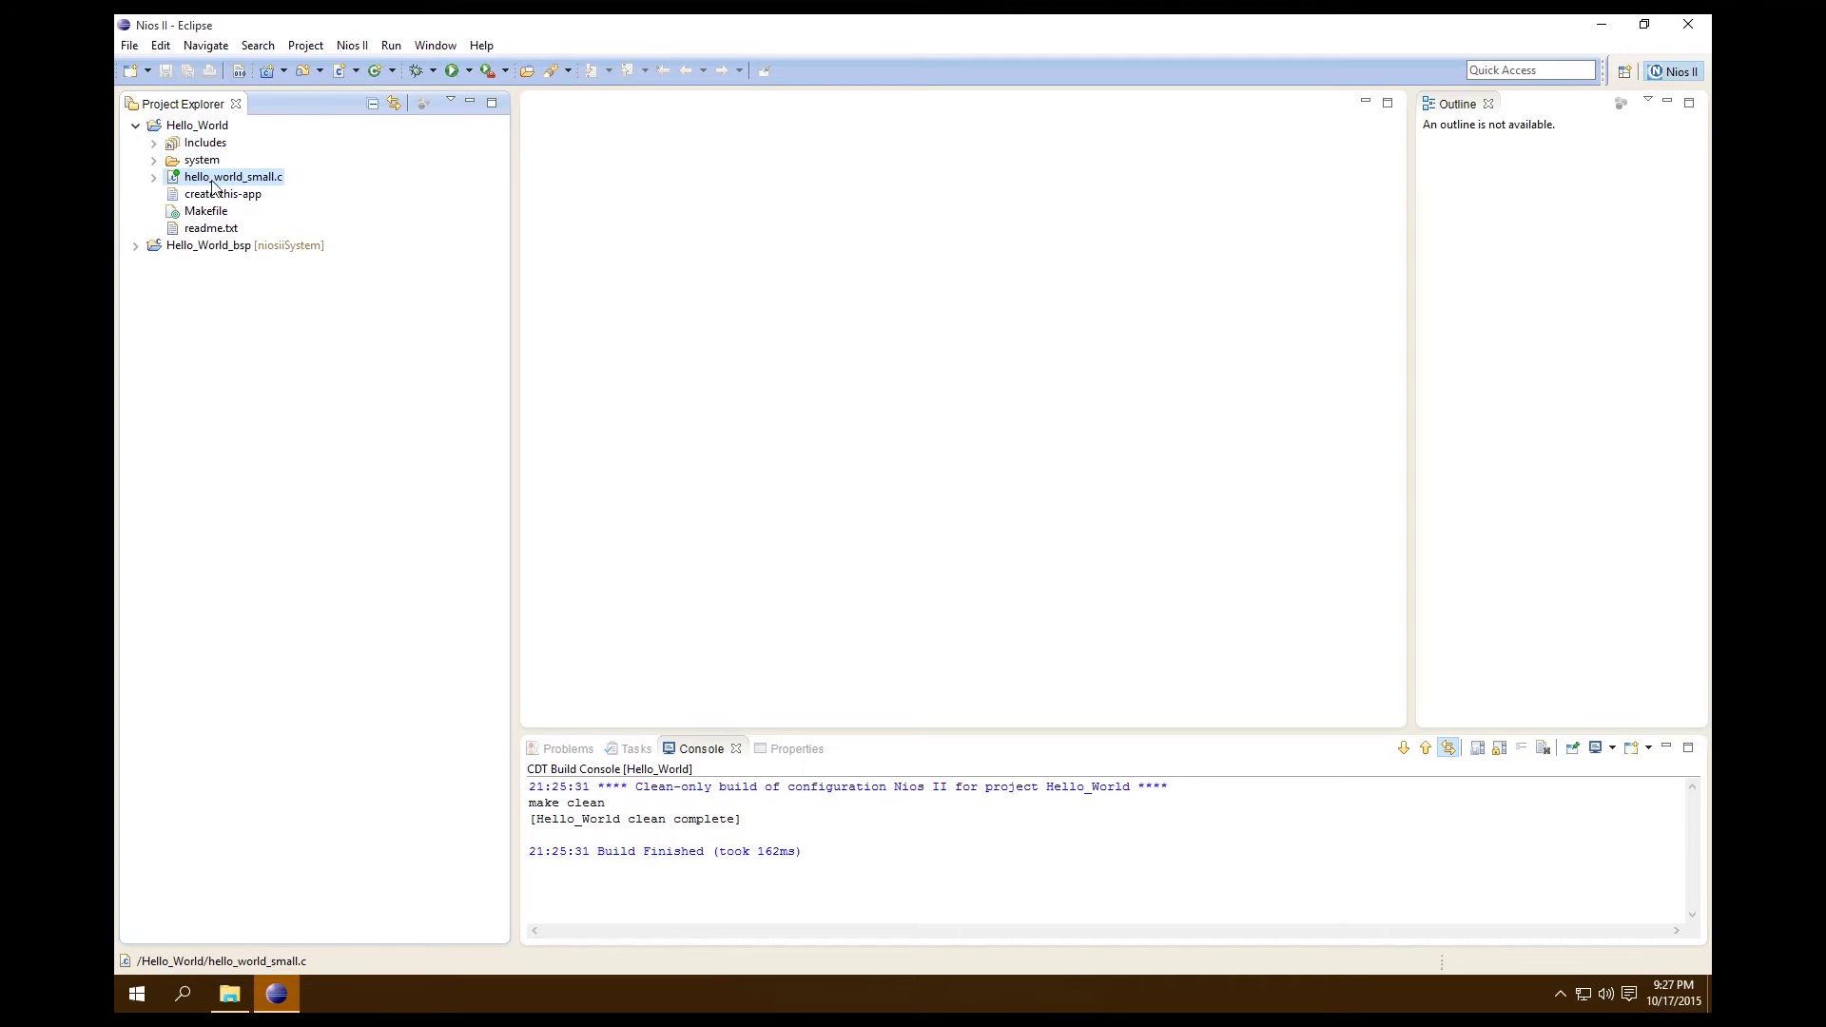
double_click(212, 181)
left_click(799, 177)
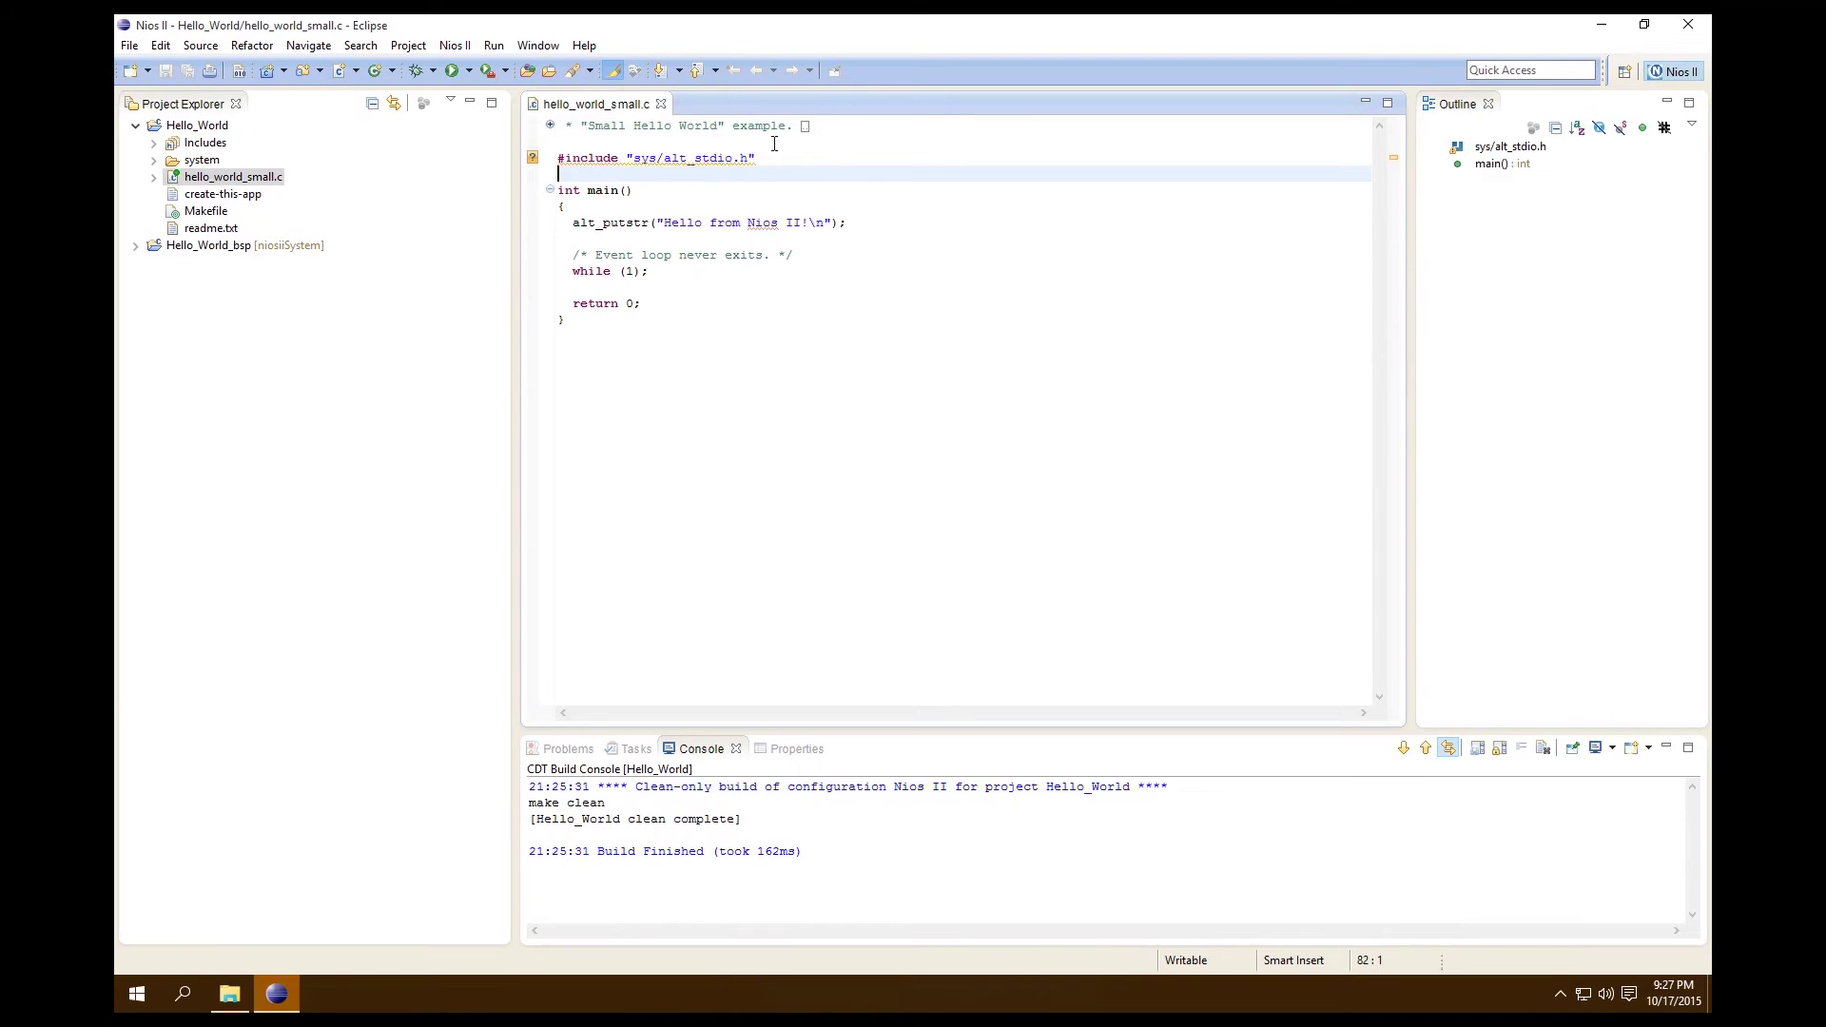
left_click_drag(560, 159, 760, 158)
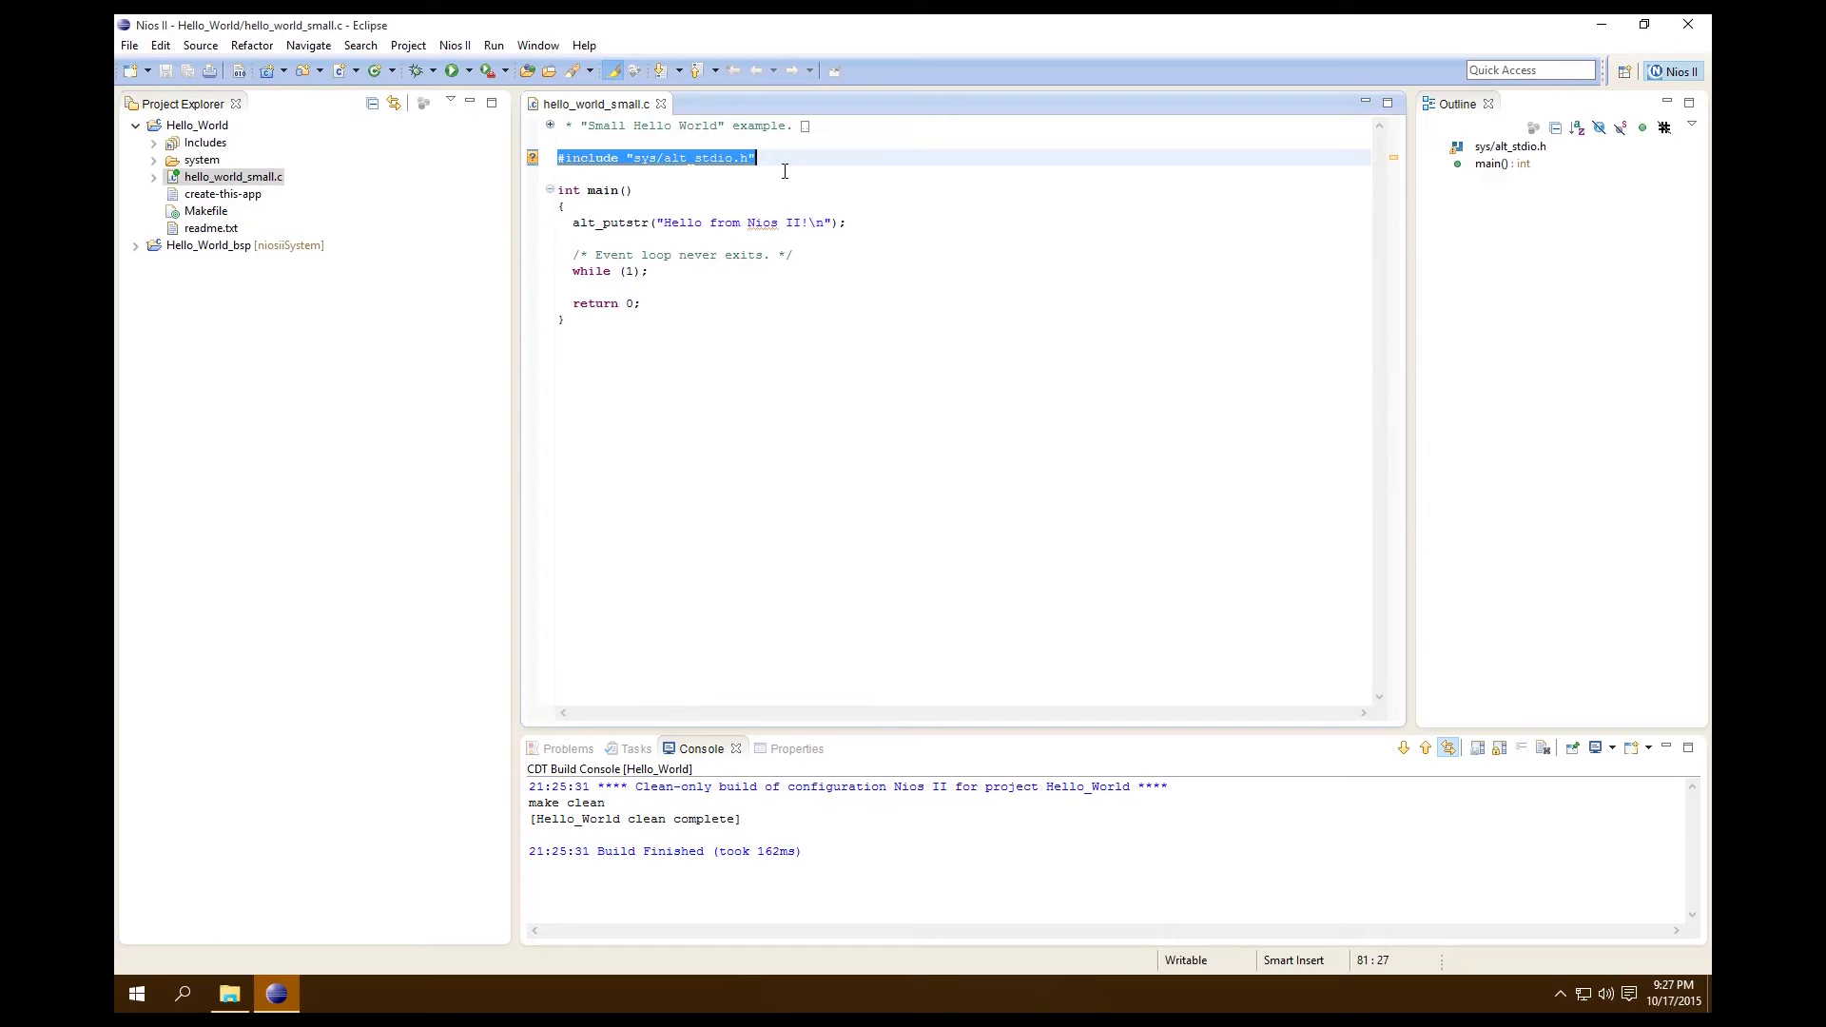
left_click_drag(559, 191, 849, 227)
left_click(848, 225)
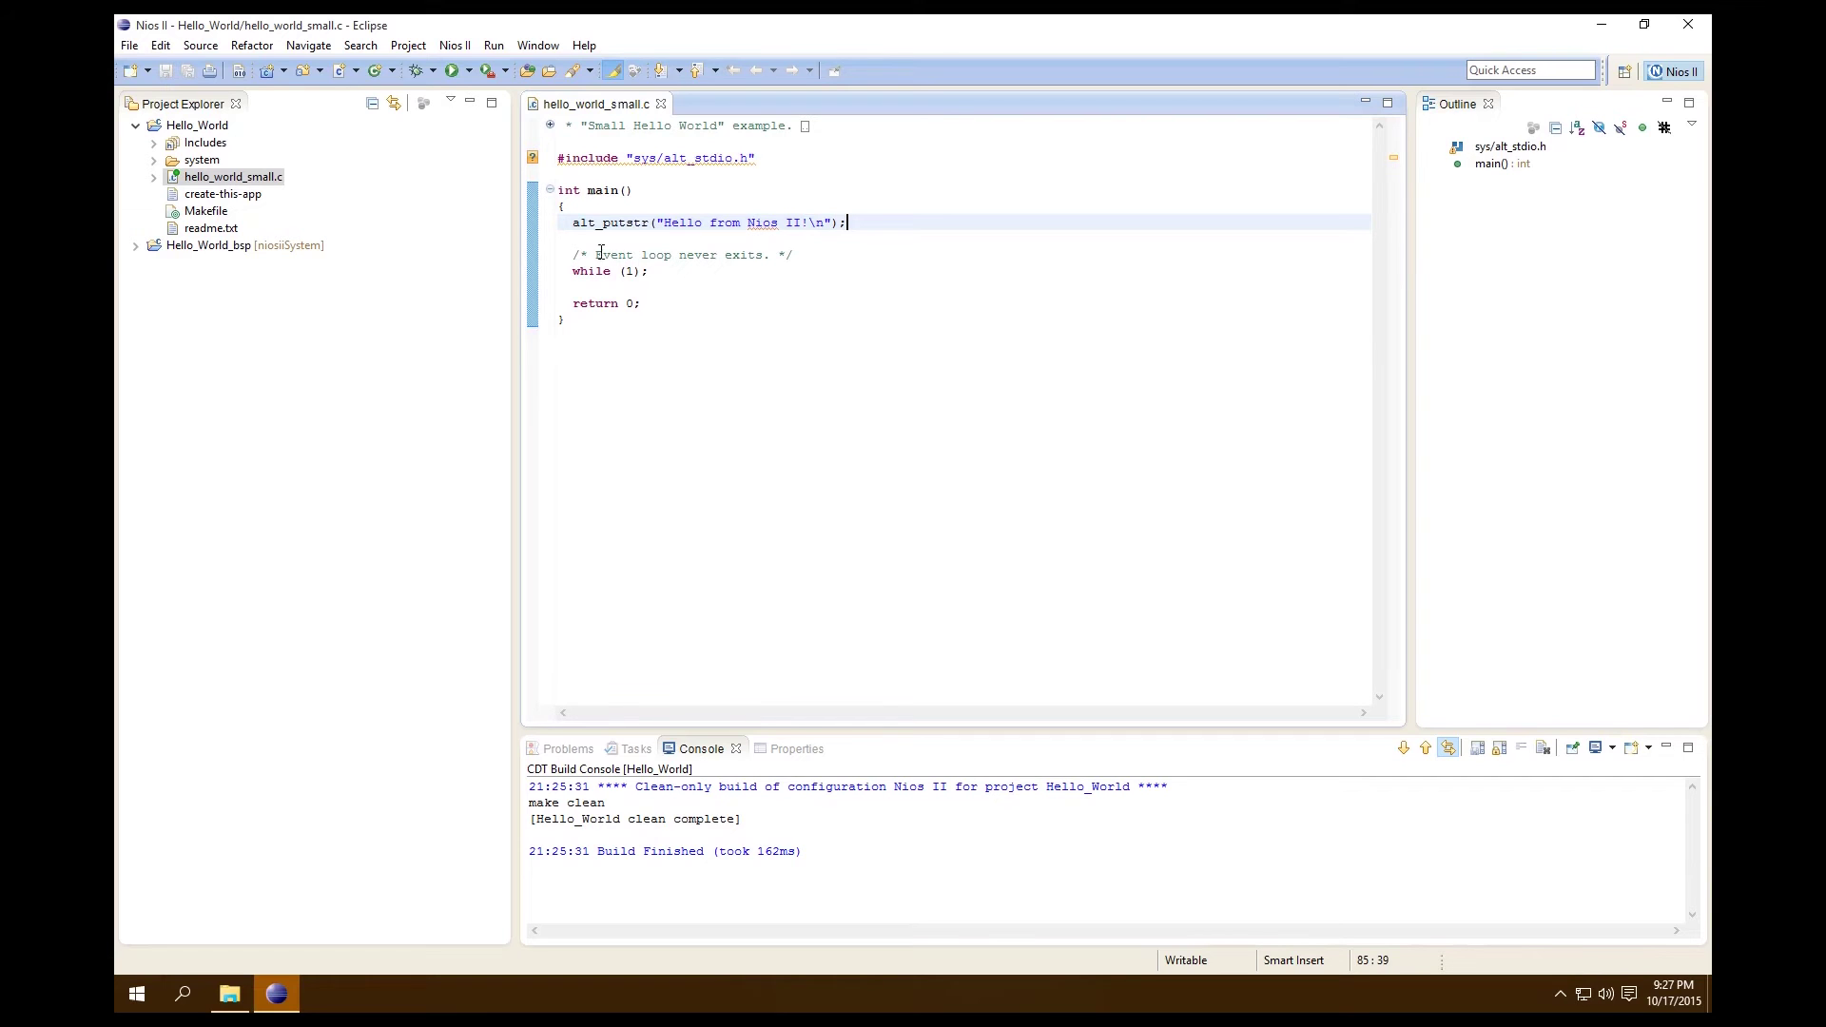
left_click(862, 261)
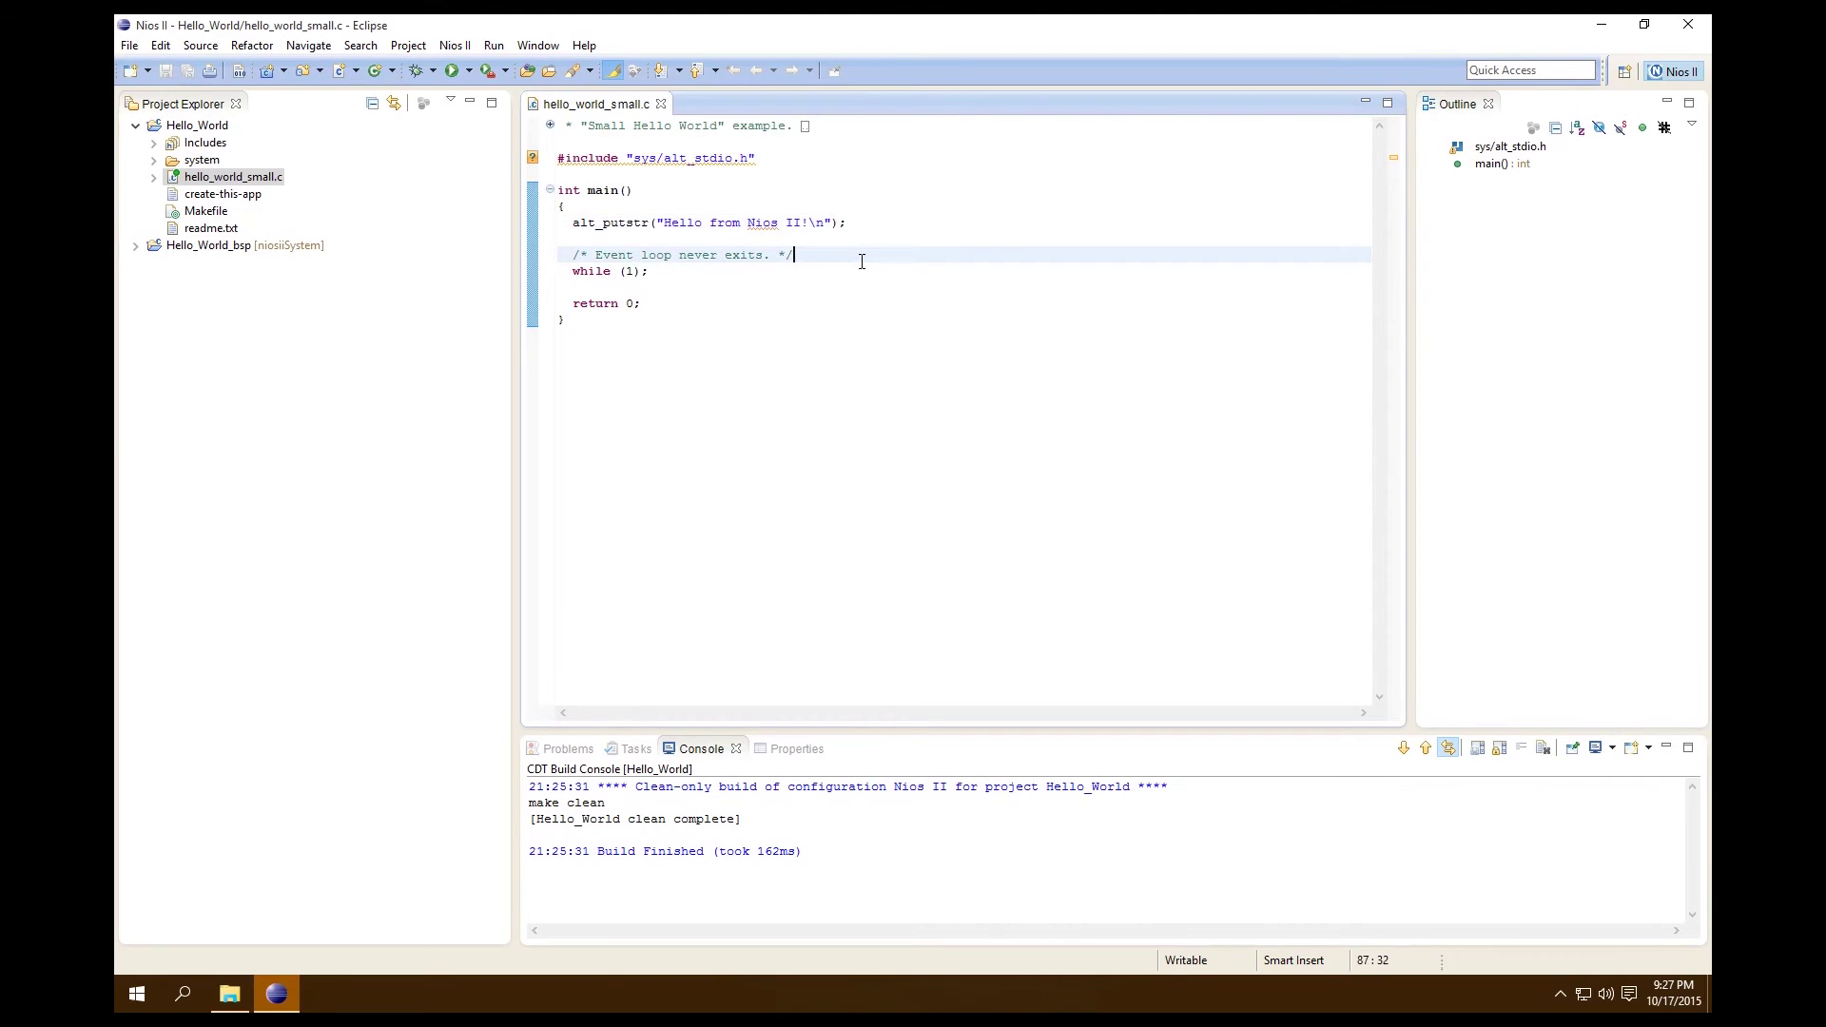
Build the Hello_World project.
right_click(275, 179)
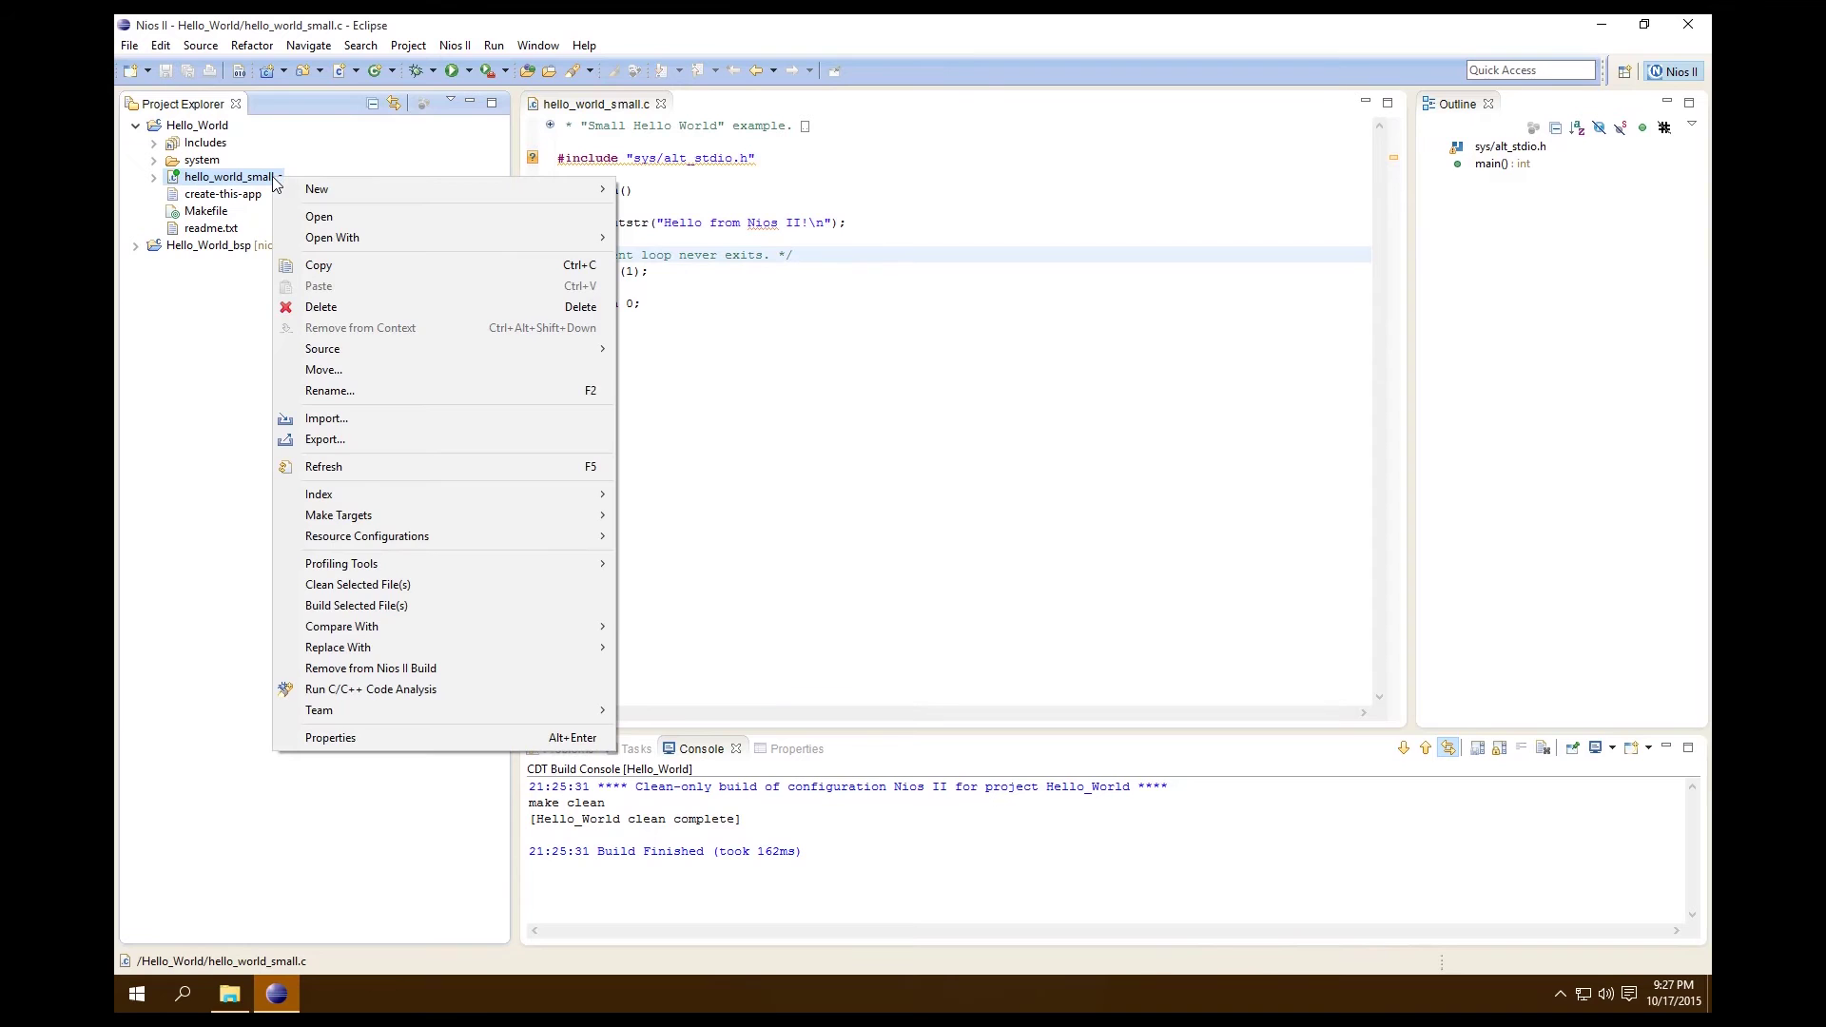
left_click(176, 126)
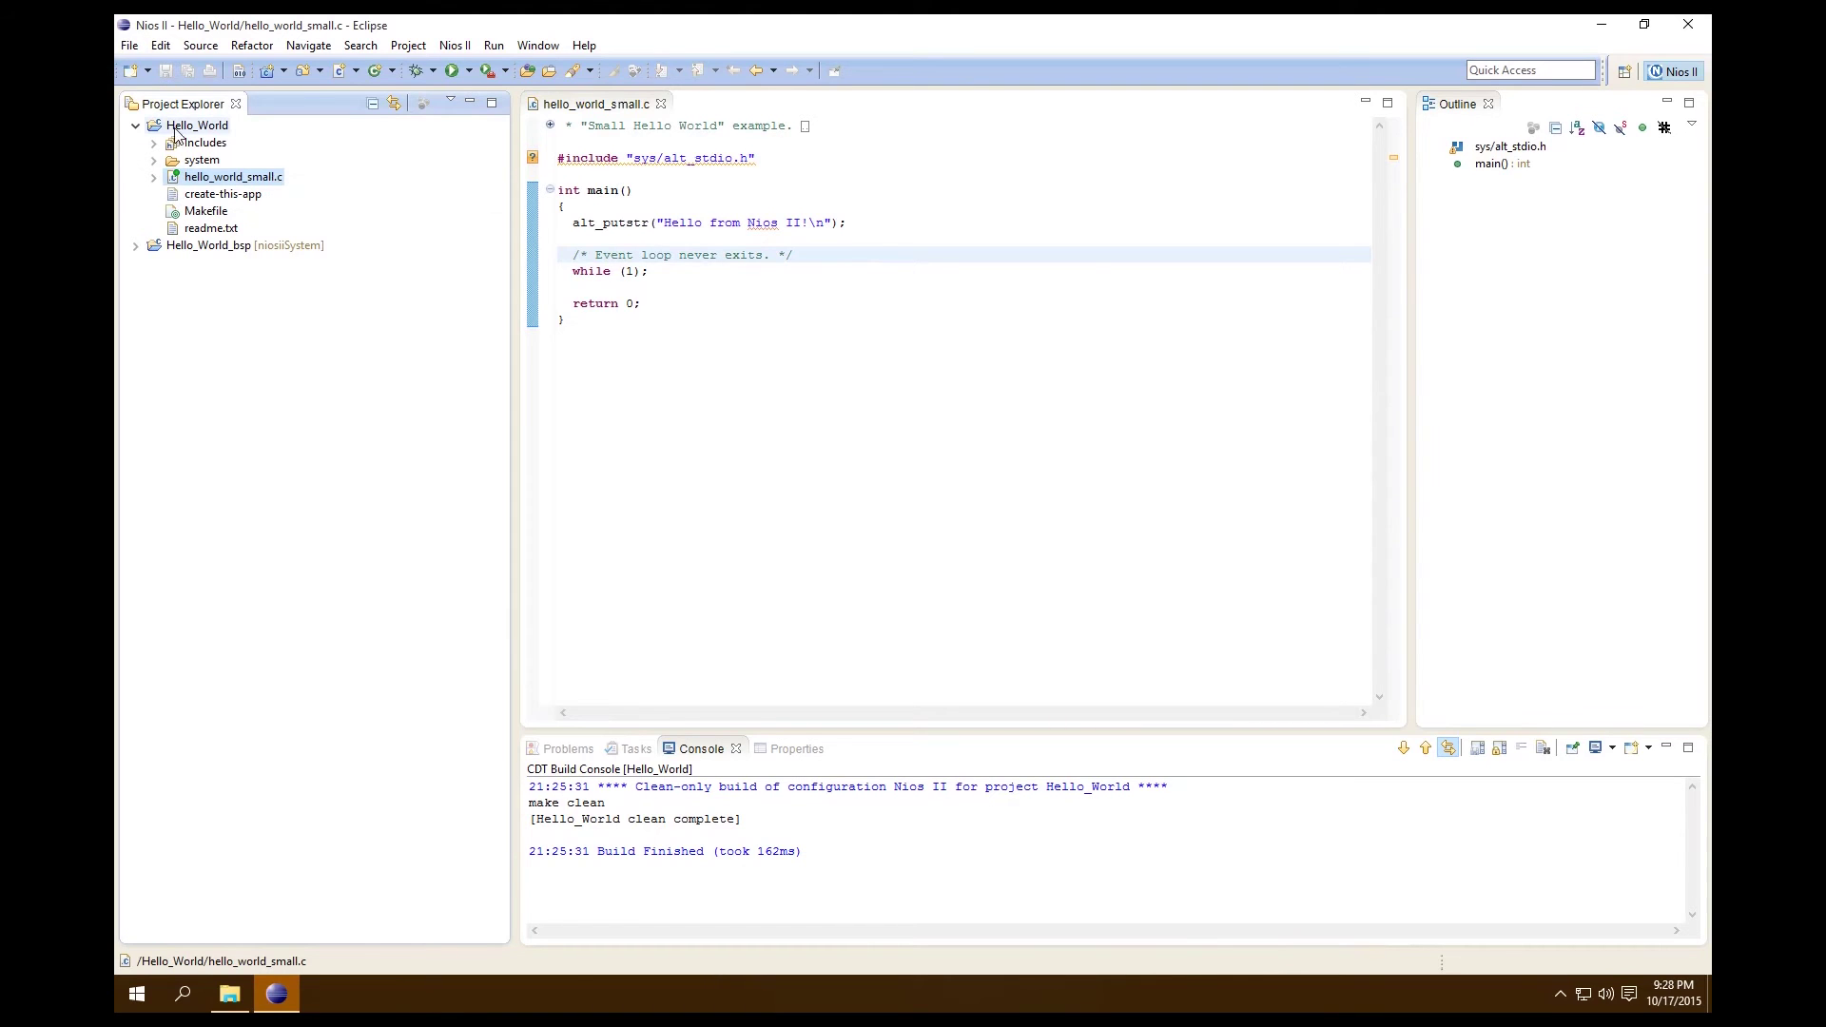
right_click(176, 128)
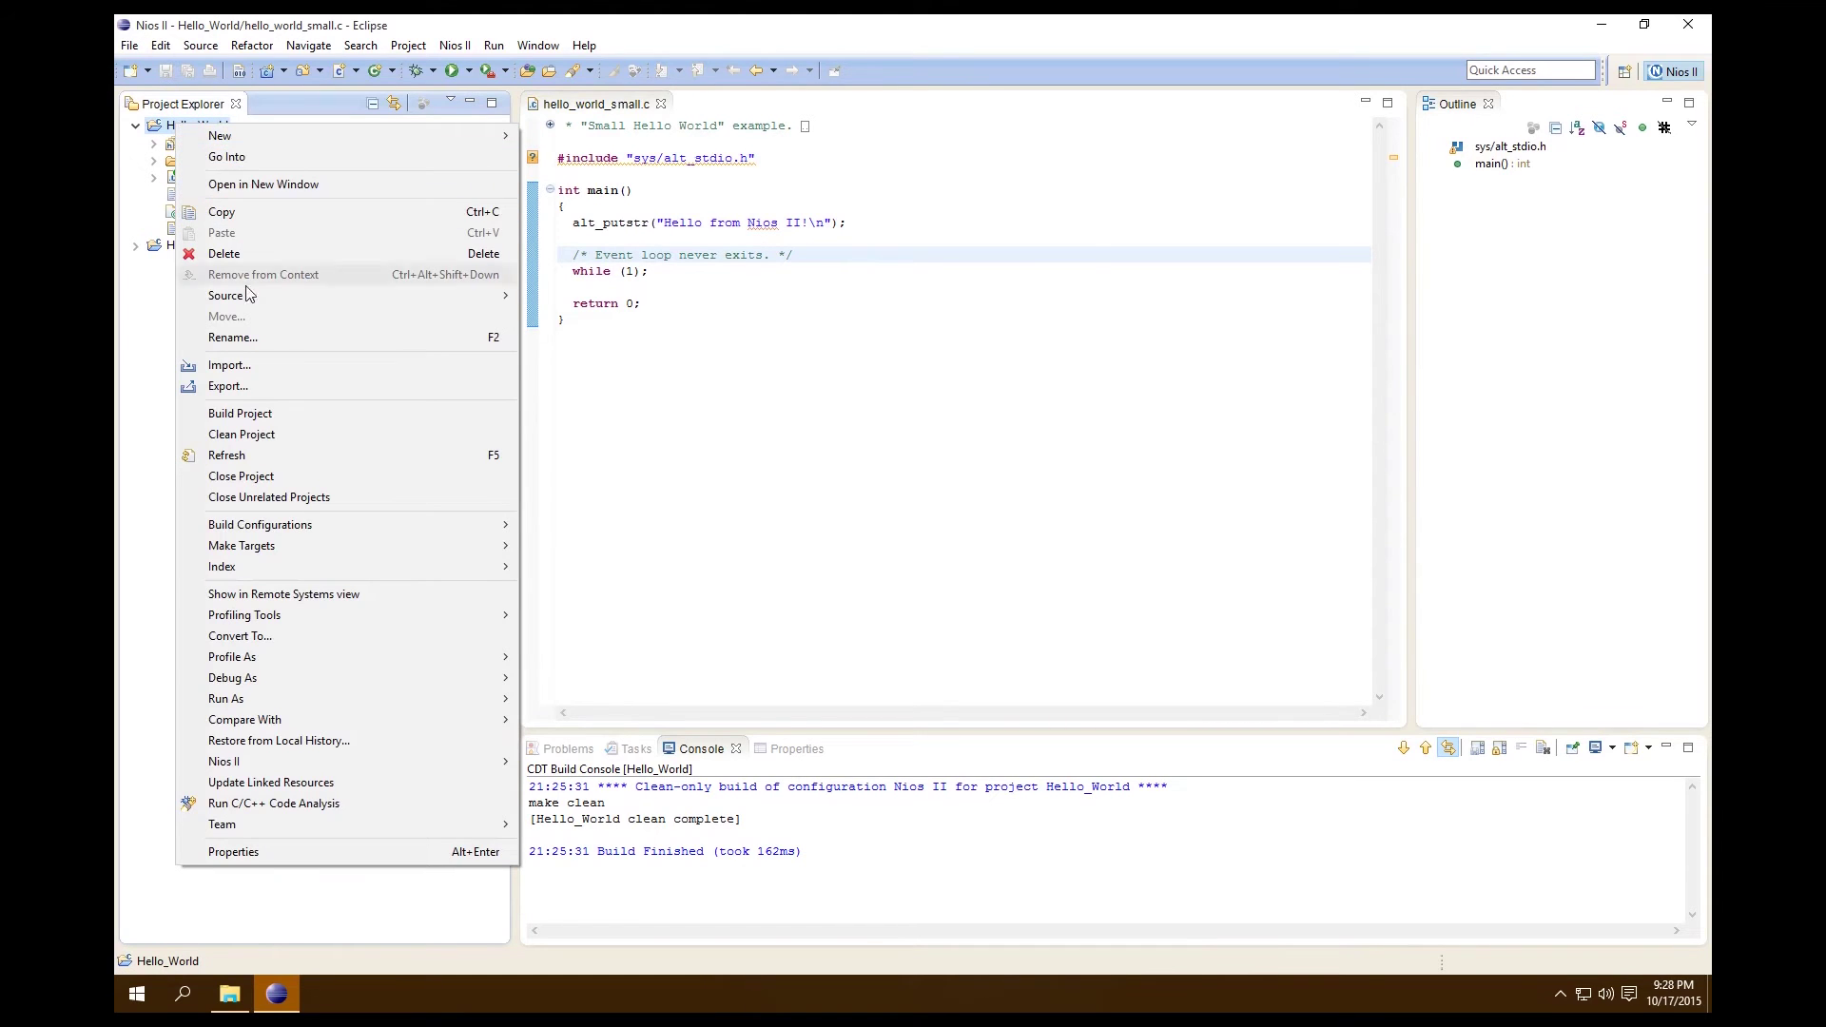
left_click(261, 419)
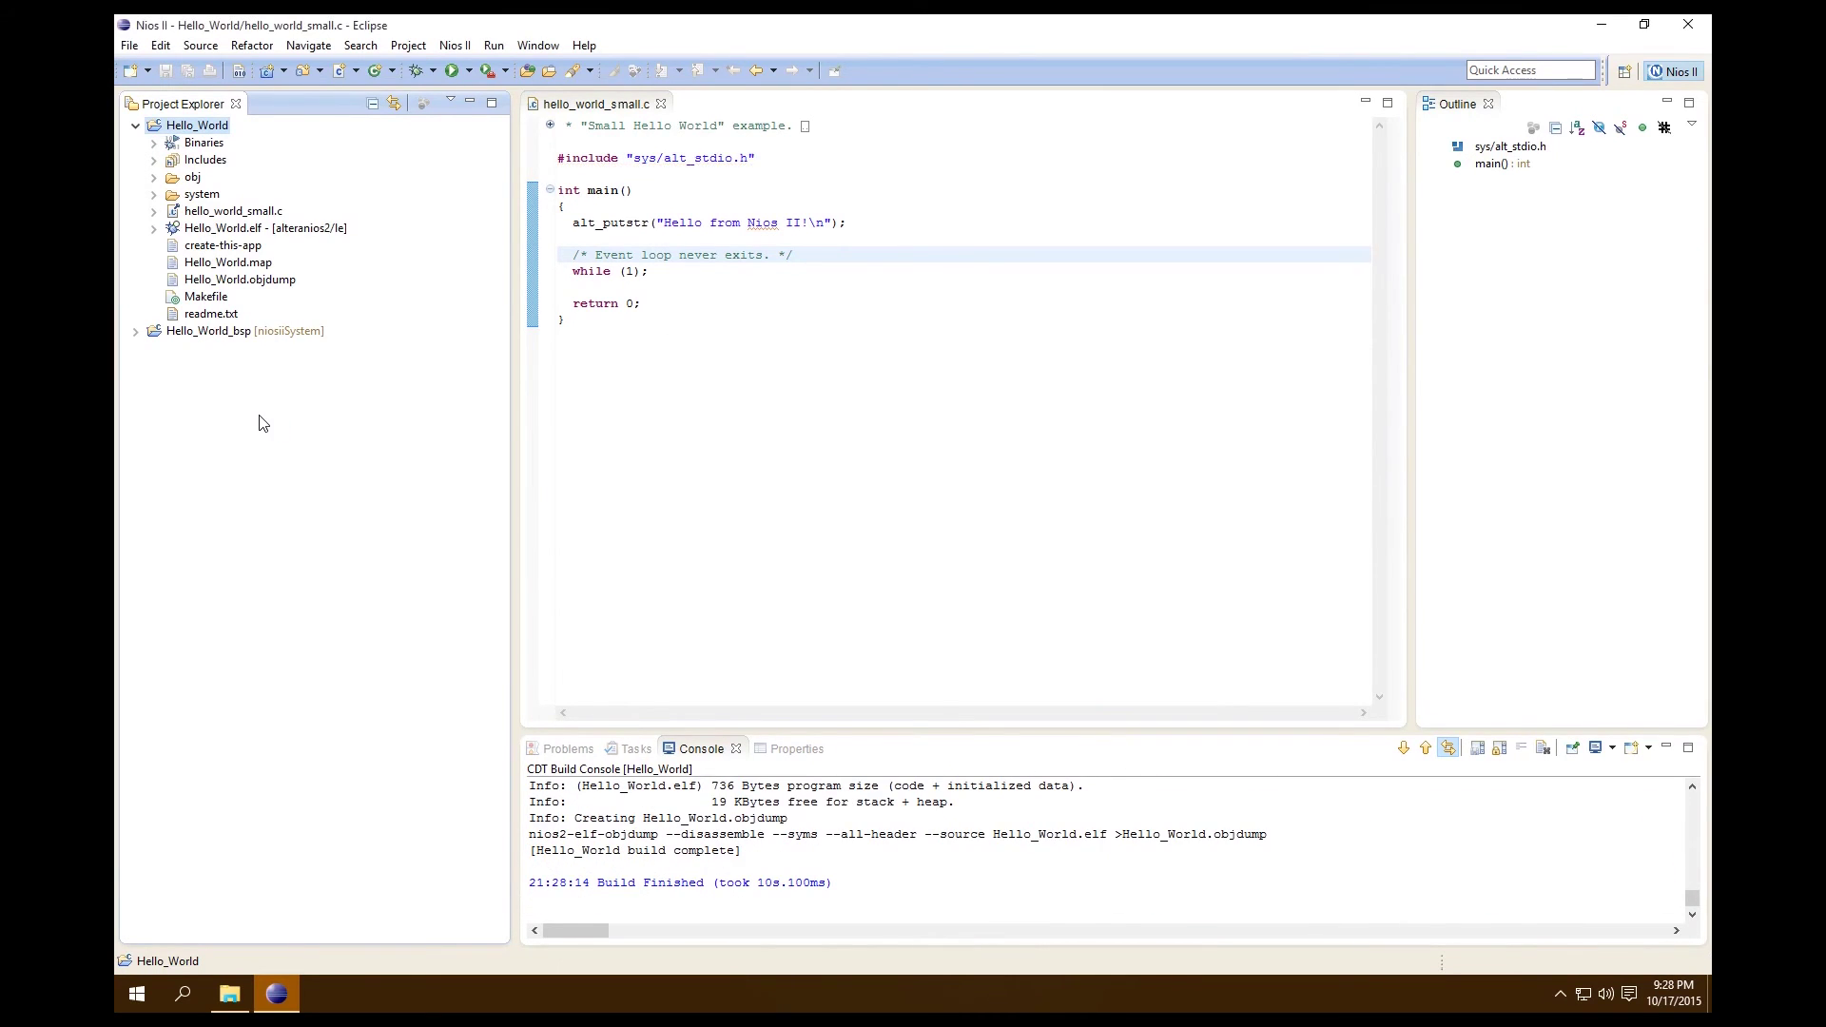
Check the build output in the console and the list of problems for the Hello_World build.
left_click_drag(599, 894, 851, 898)
left_click(836, 880)
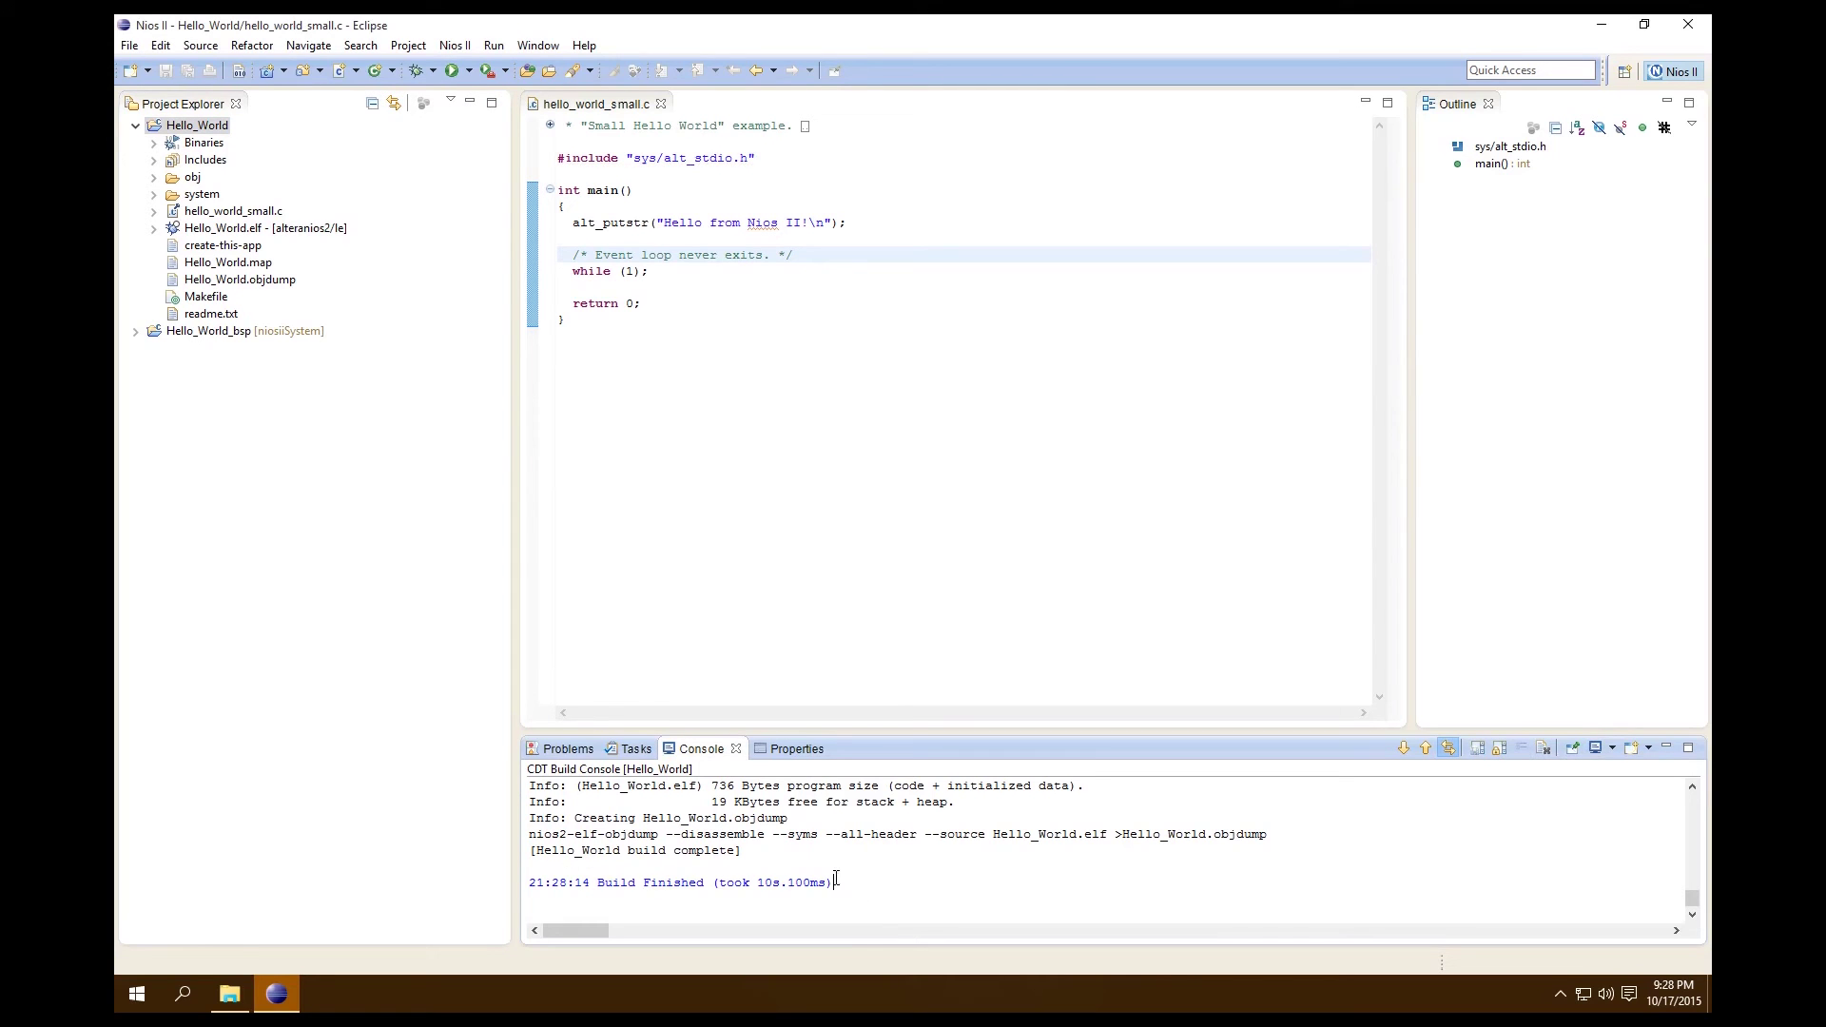
scroll(688, 858, "up", 3)
left_click(570, 750)
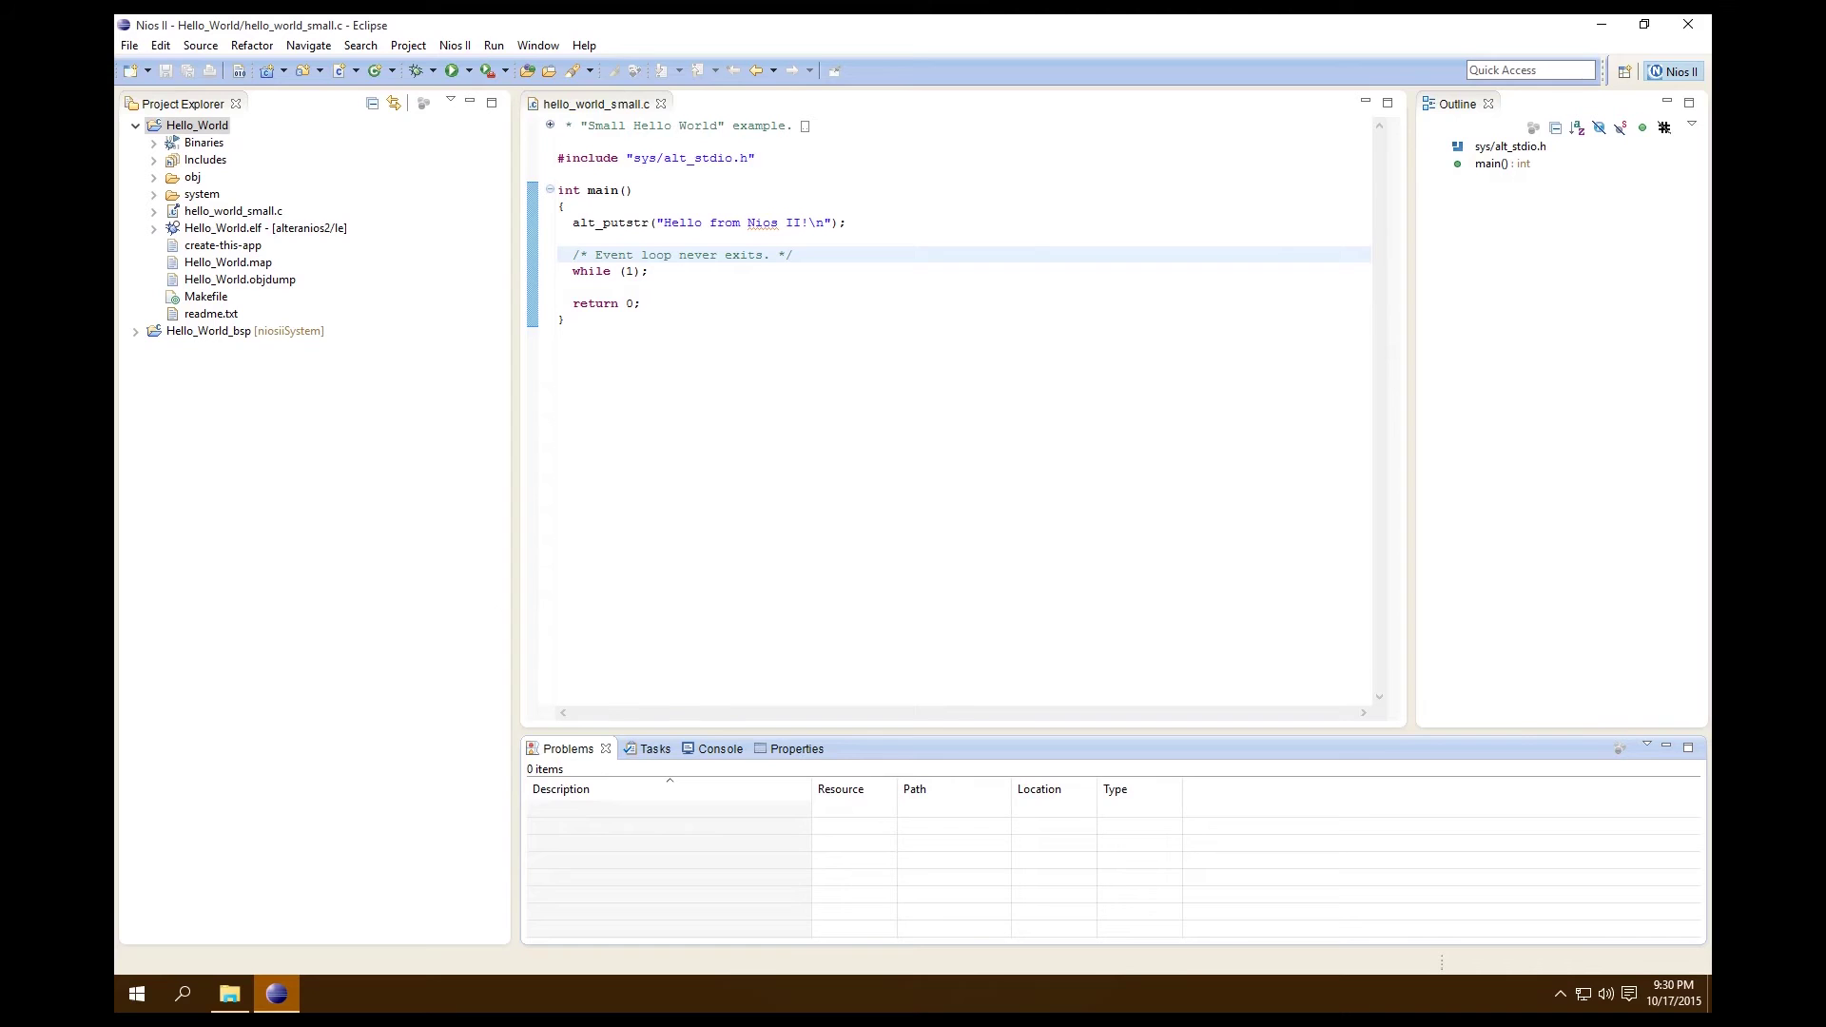
Launch the Quartus II Programmer and maximize its window.
left_click(469, 48)
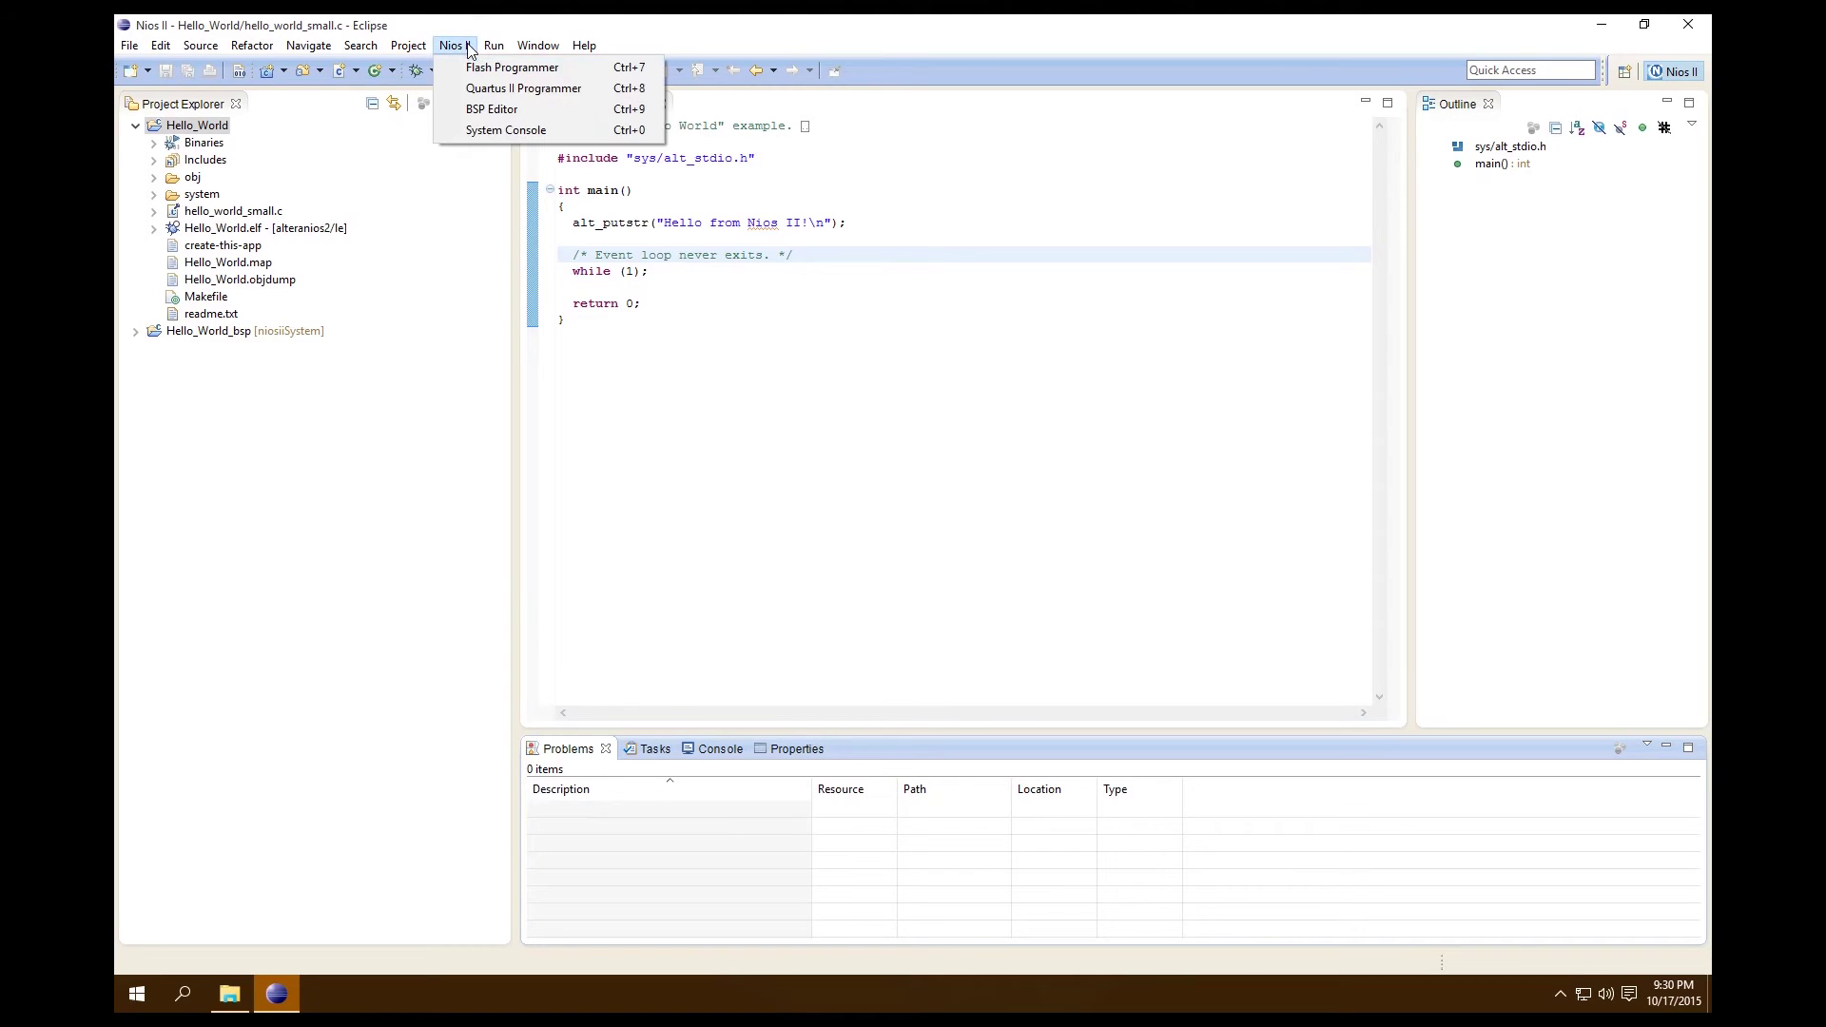
left_click(532, 89)
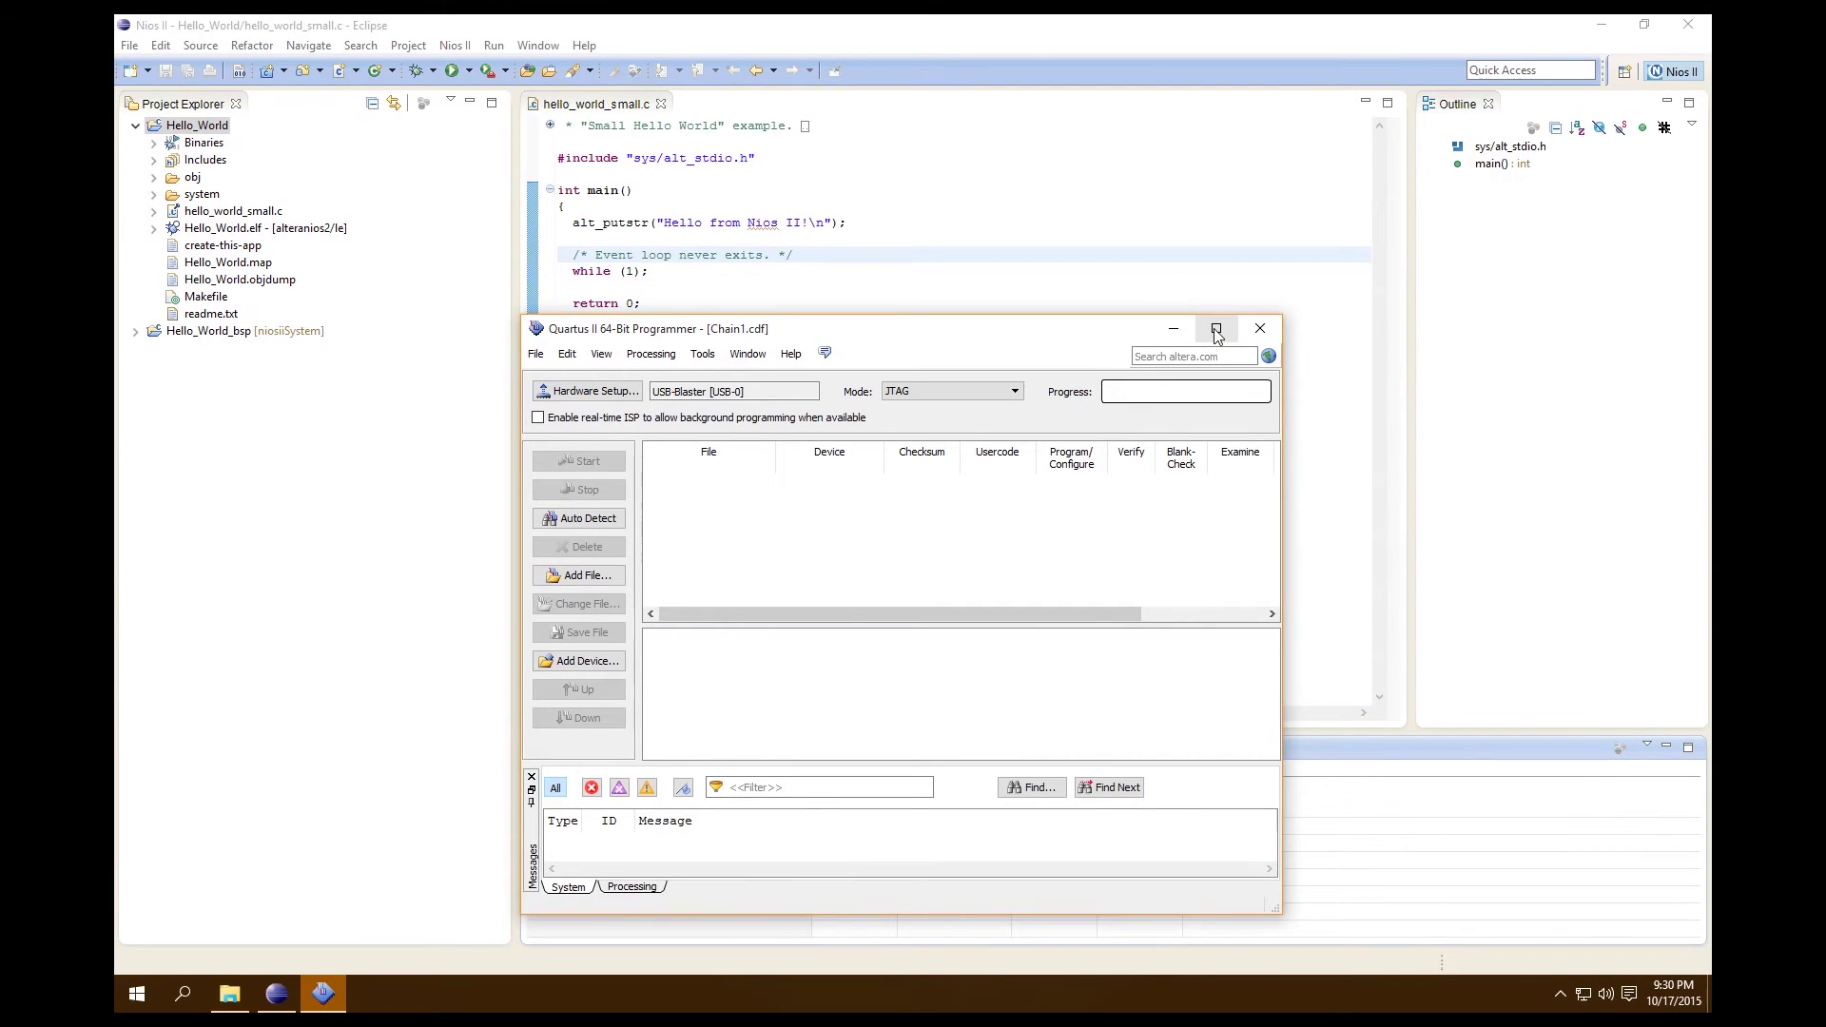
left_click(1216, 329)
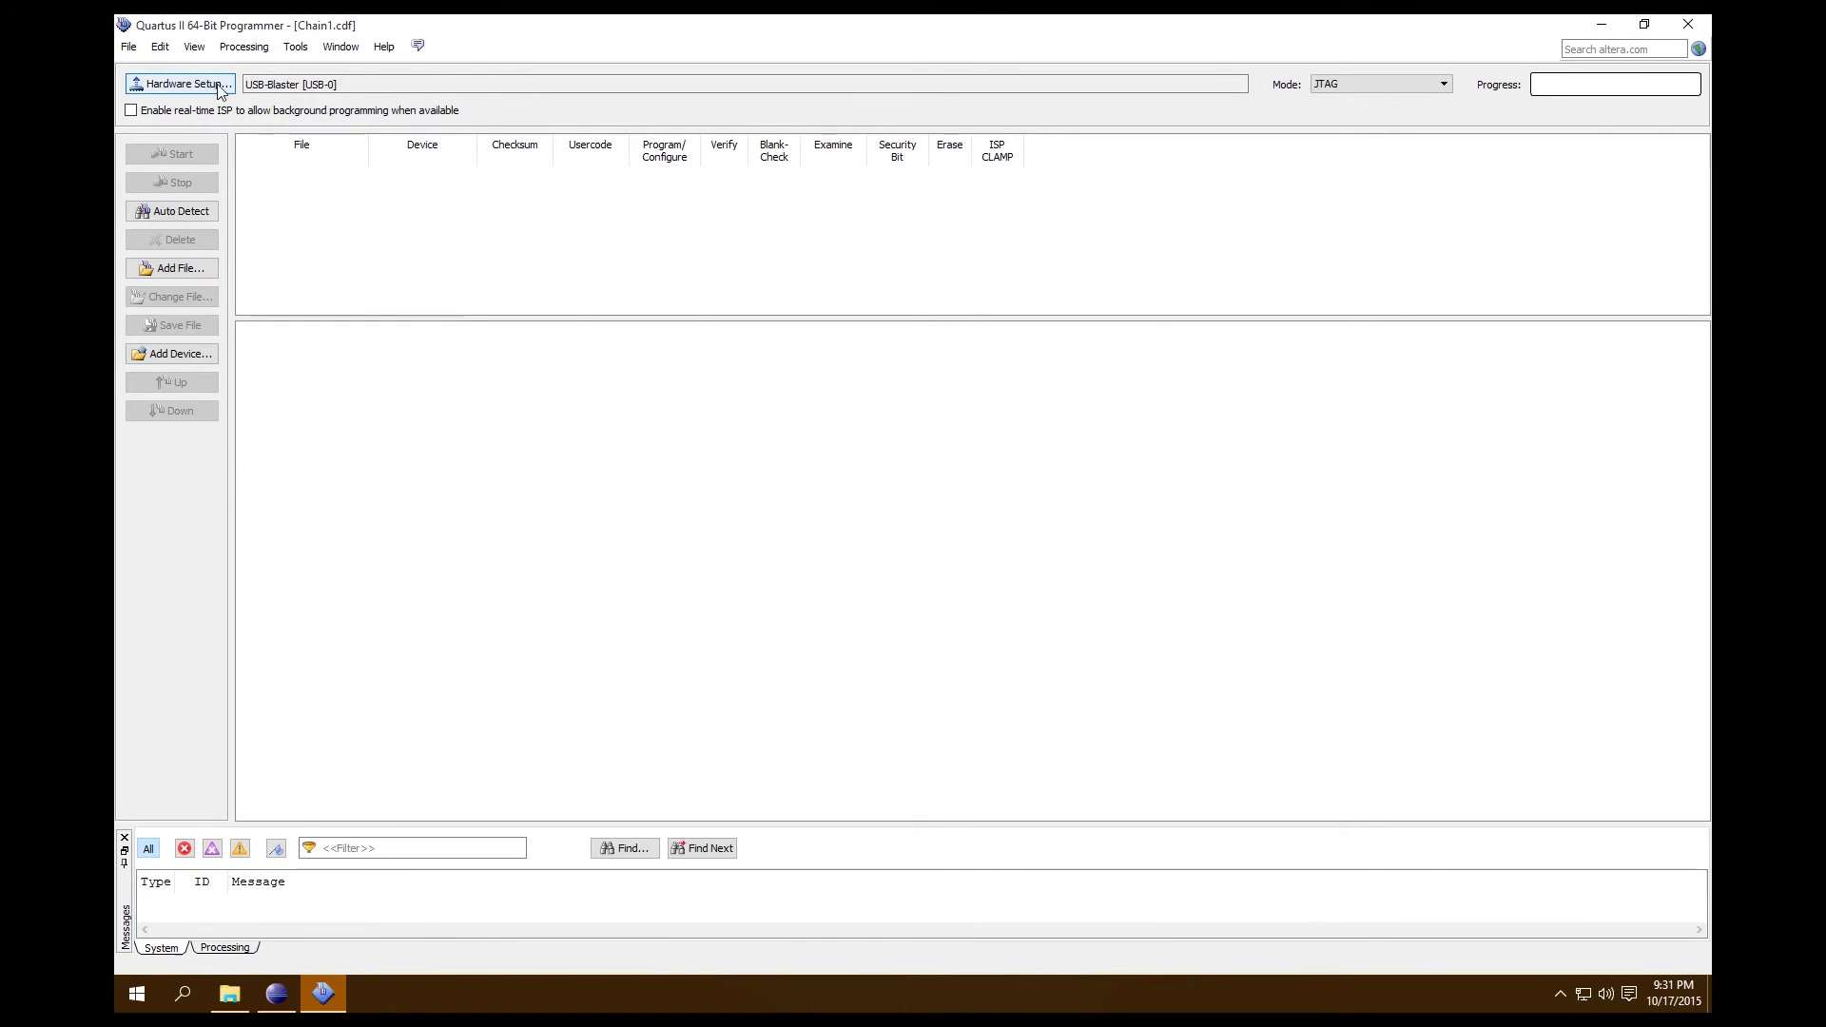
Set the programmer's currently selected hardware to No Hardware and close the hardware setup.
left_click(164, 88)
left_click(940, 538)
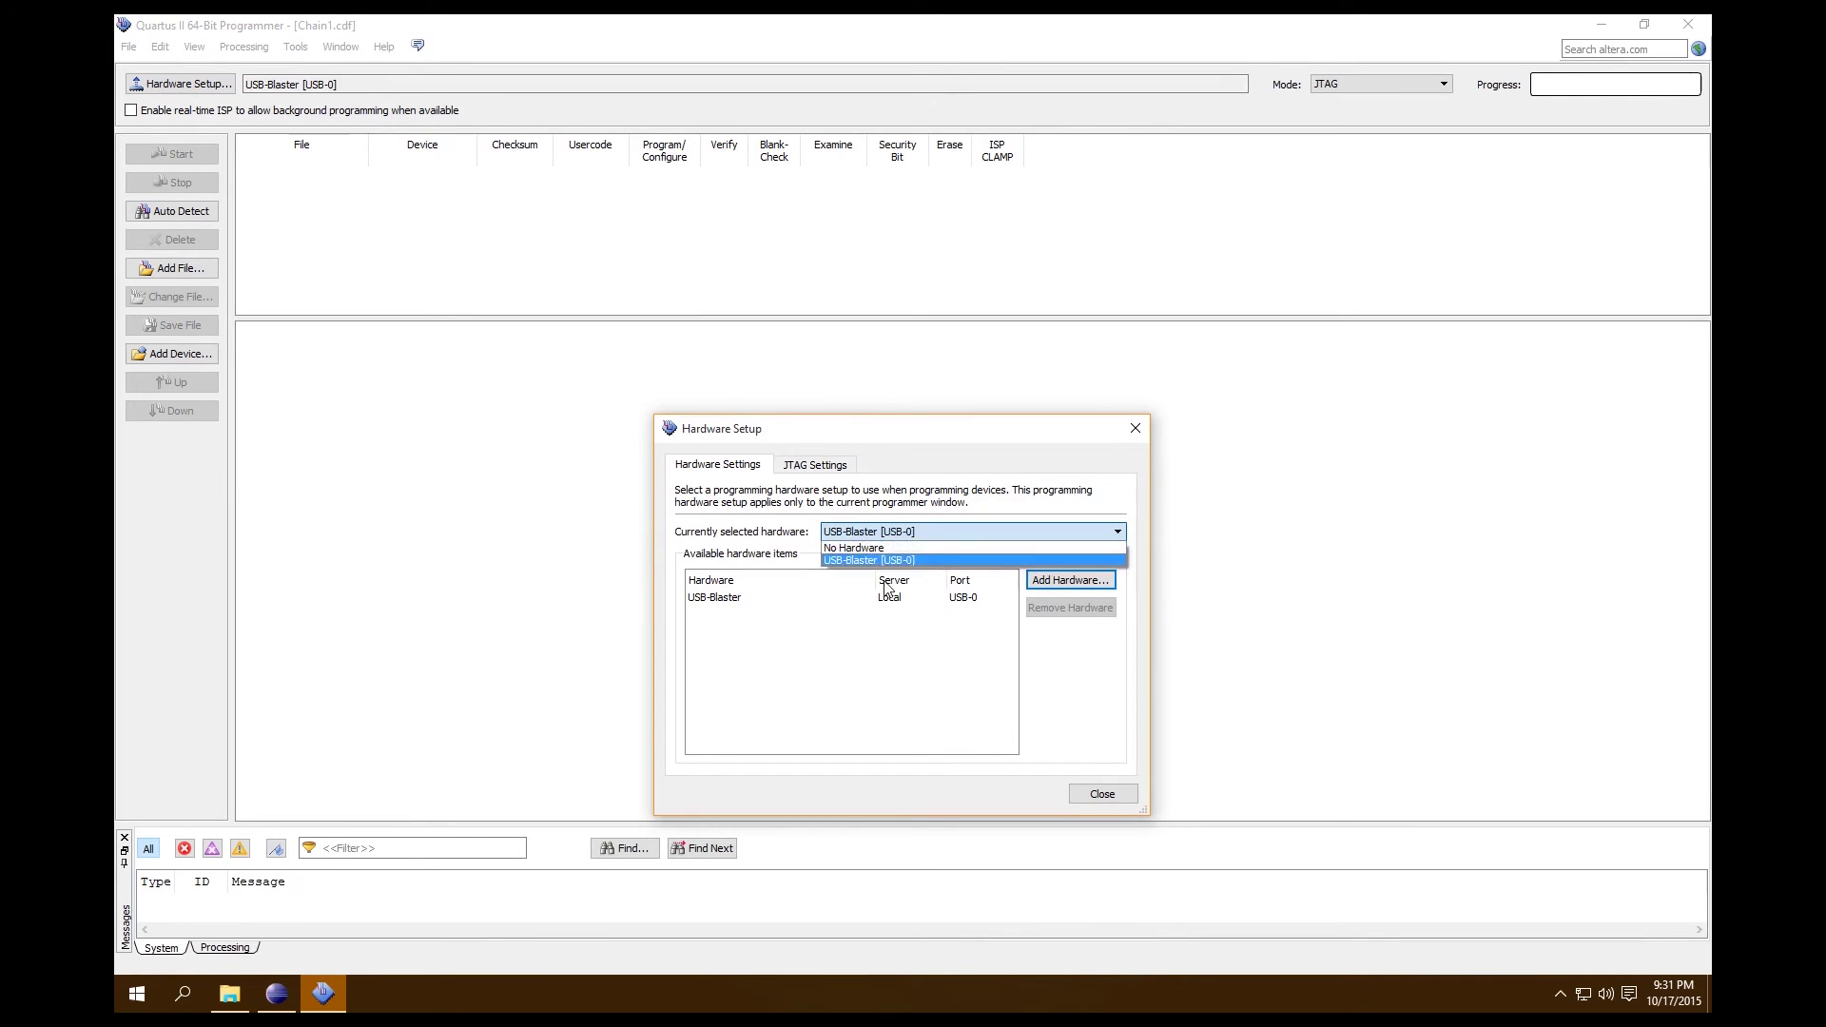
left_click(838, 552)
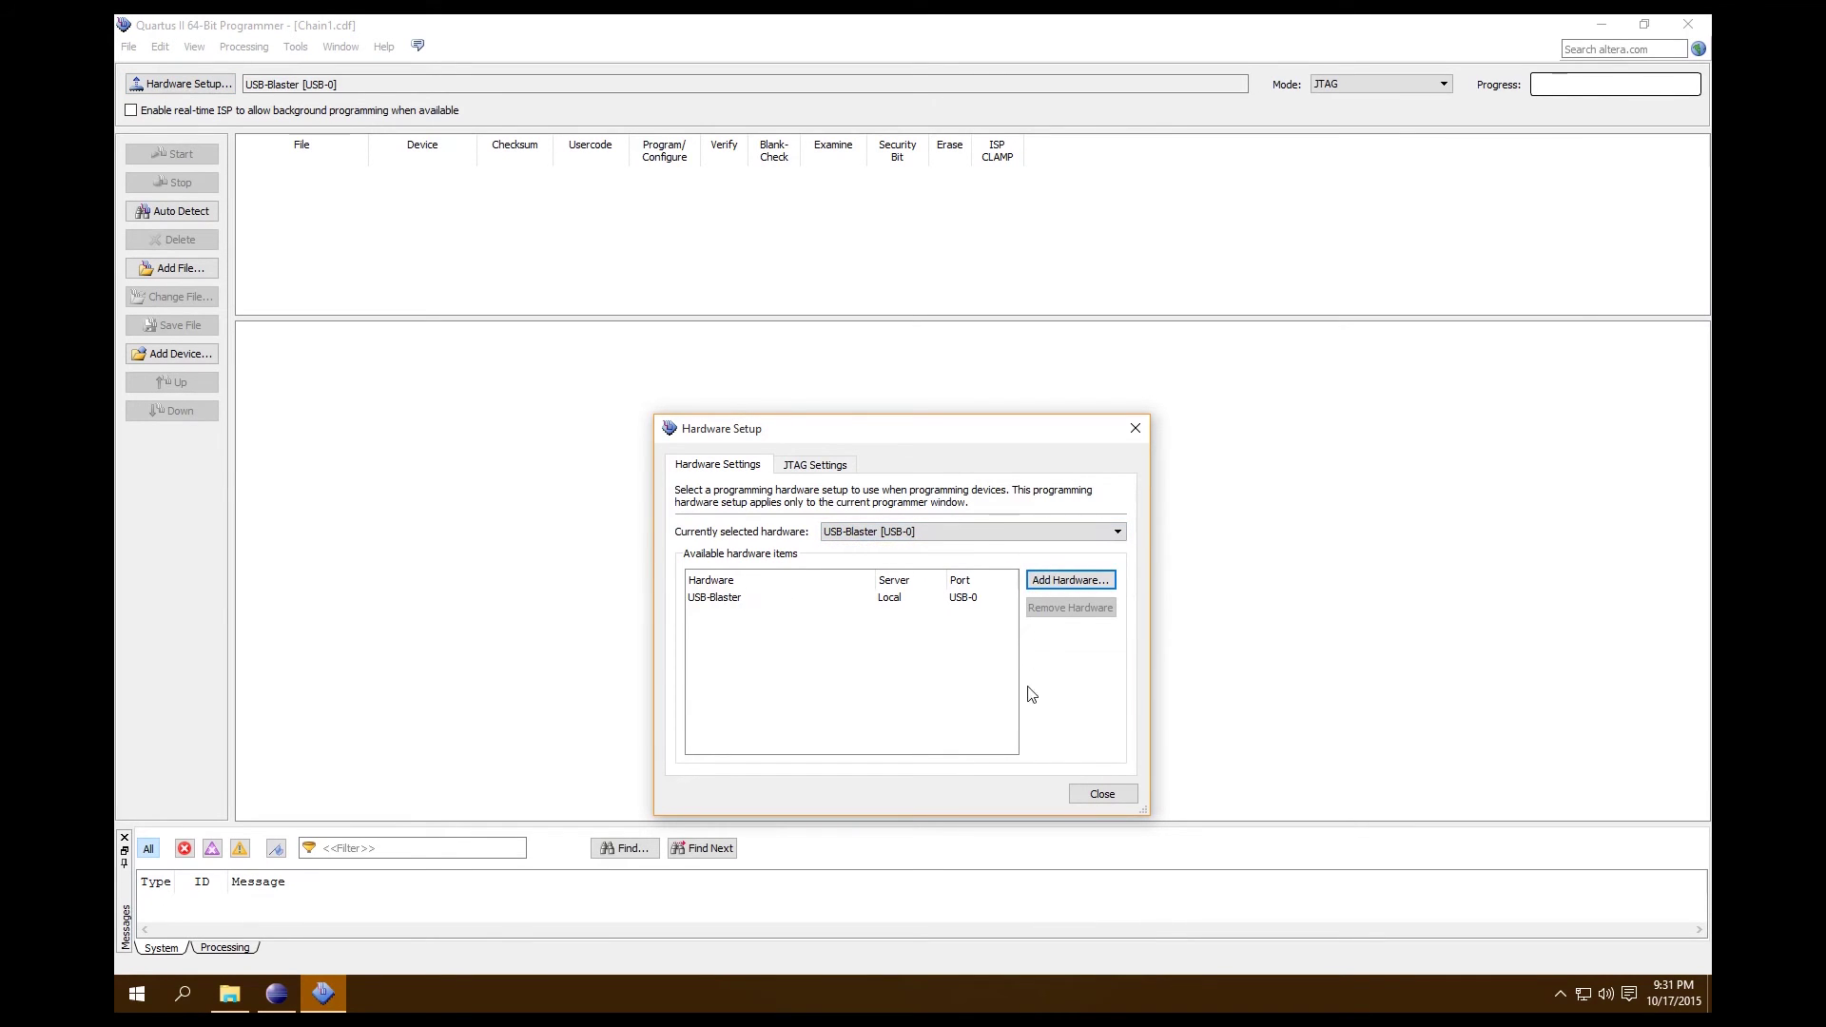
left_click(883, 533)
left_click(882, 549)
left_click(1102, 797)
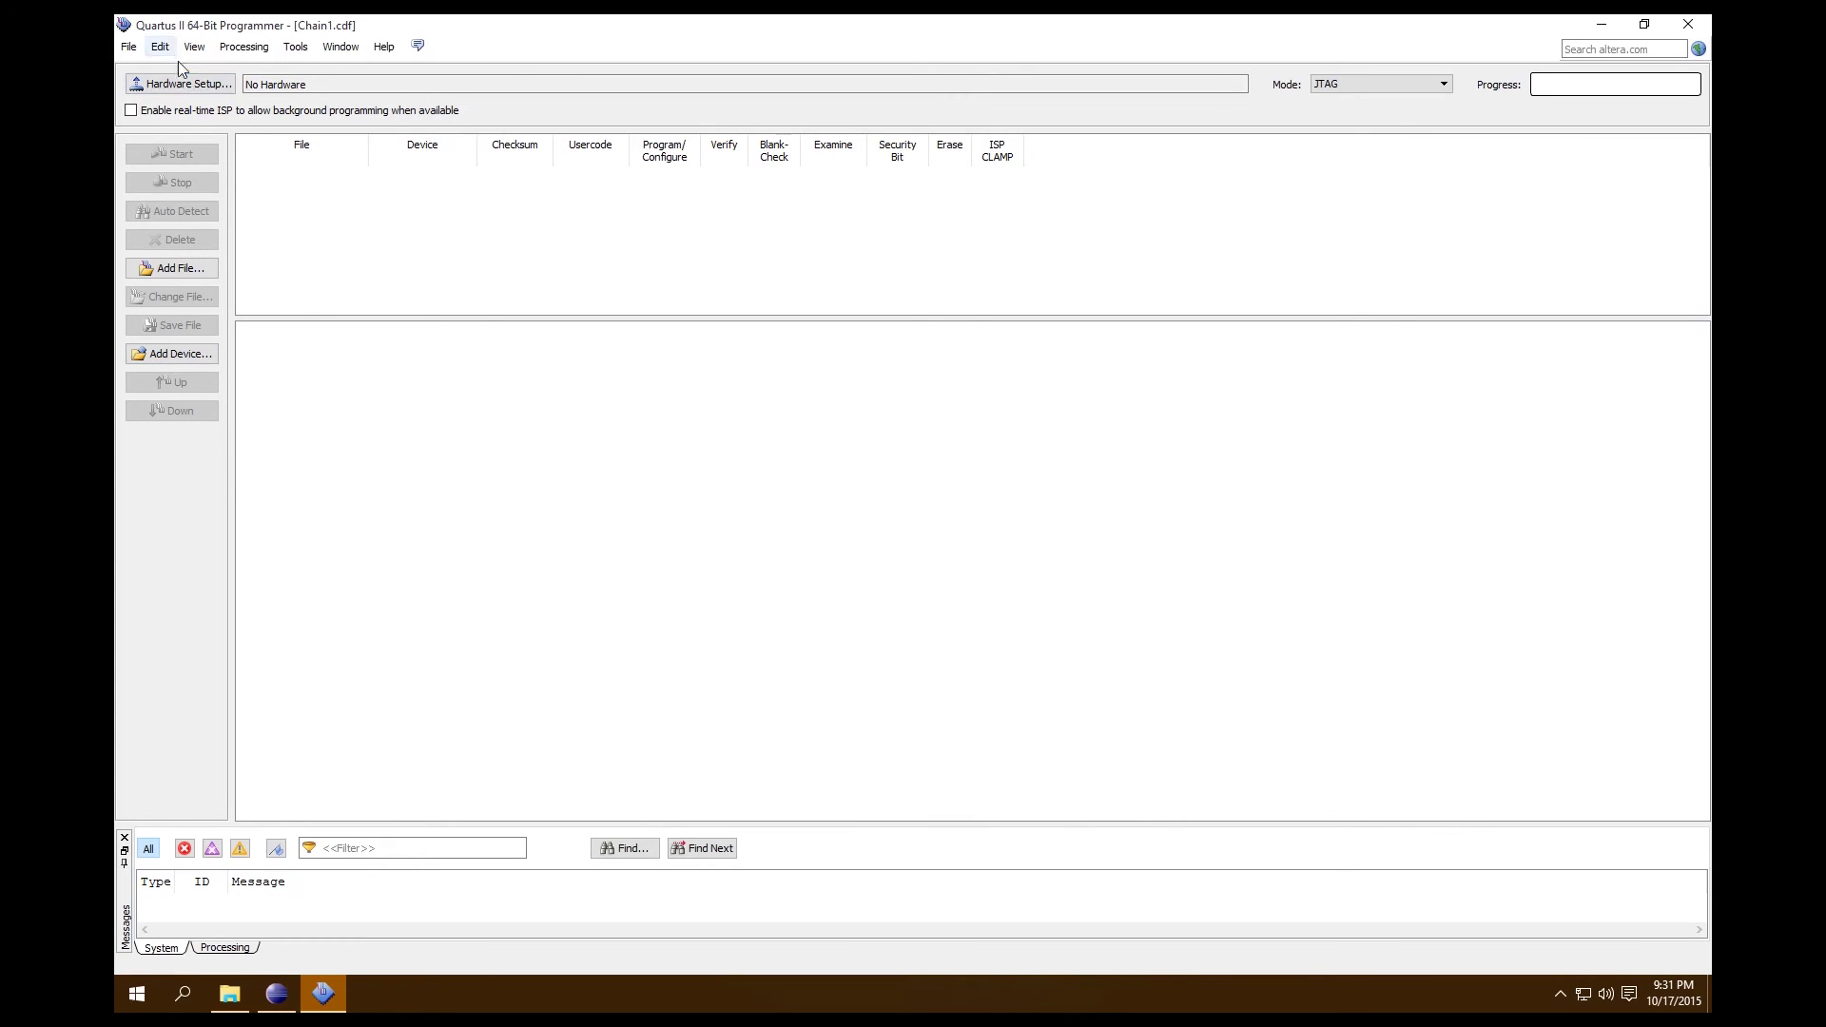
Set the programmer's currently selected hardware to USB-Blaster [USB-0] and close the hardware setup.
left_click(186, 84)
left_click(962, 542)
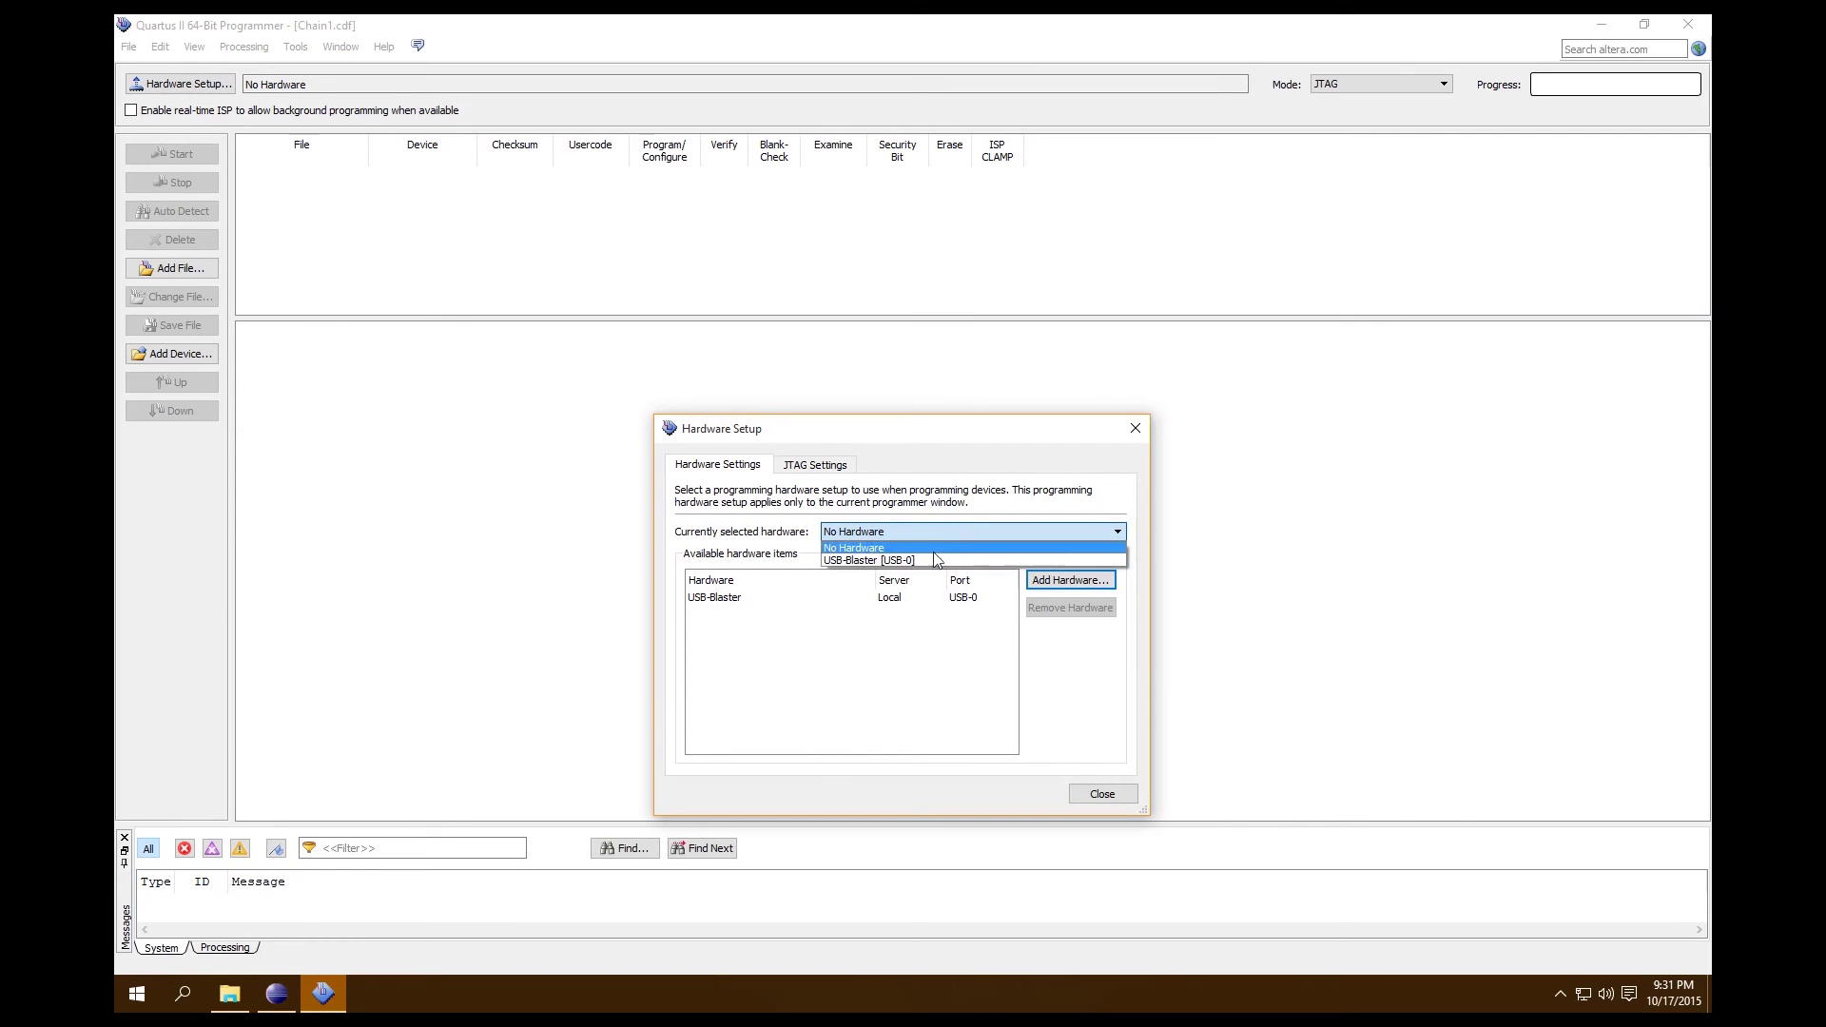
left_click(927, 564)
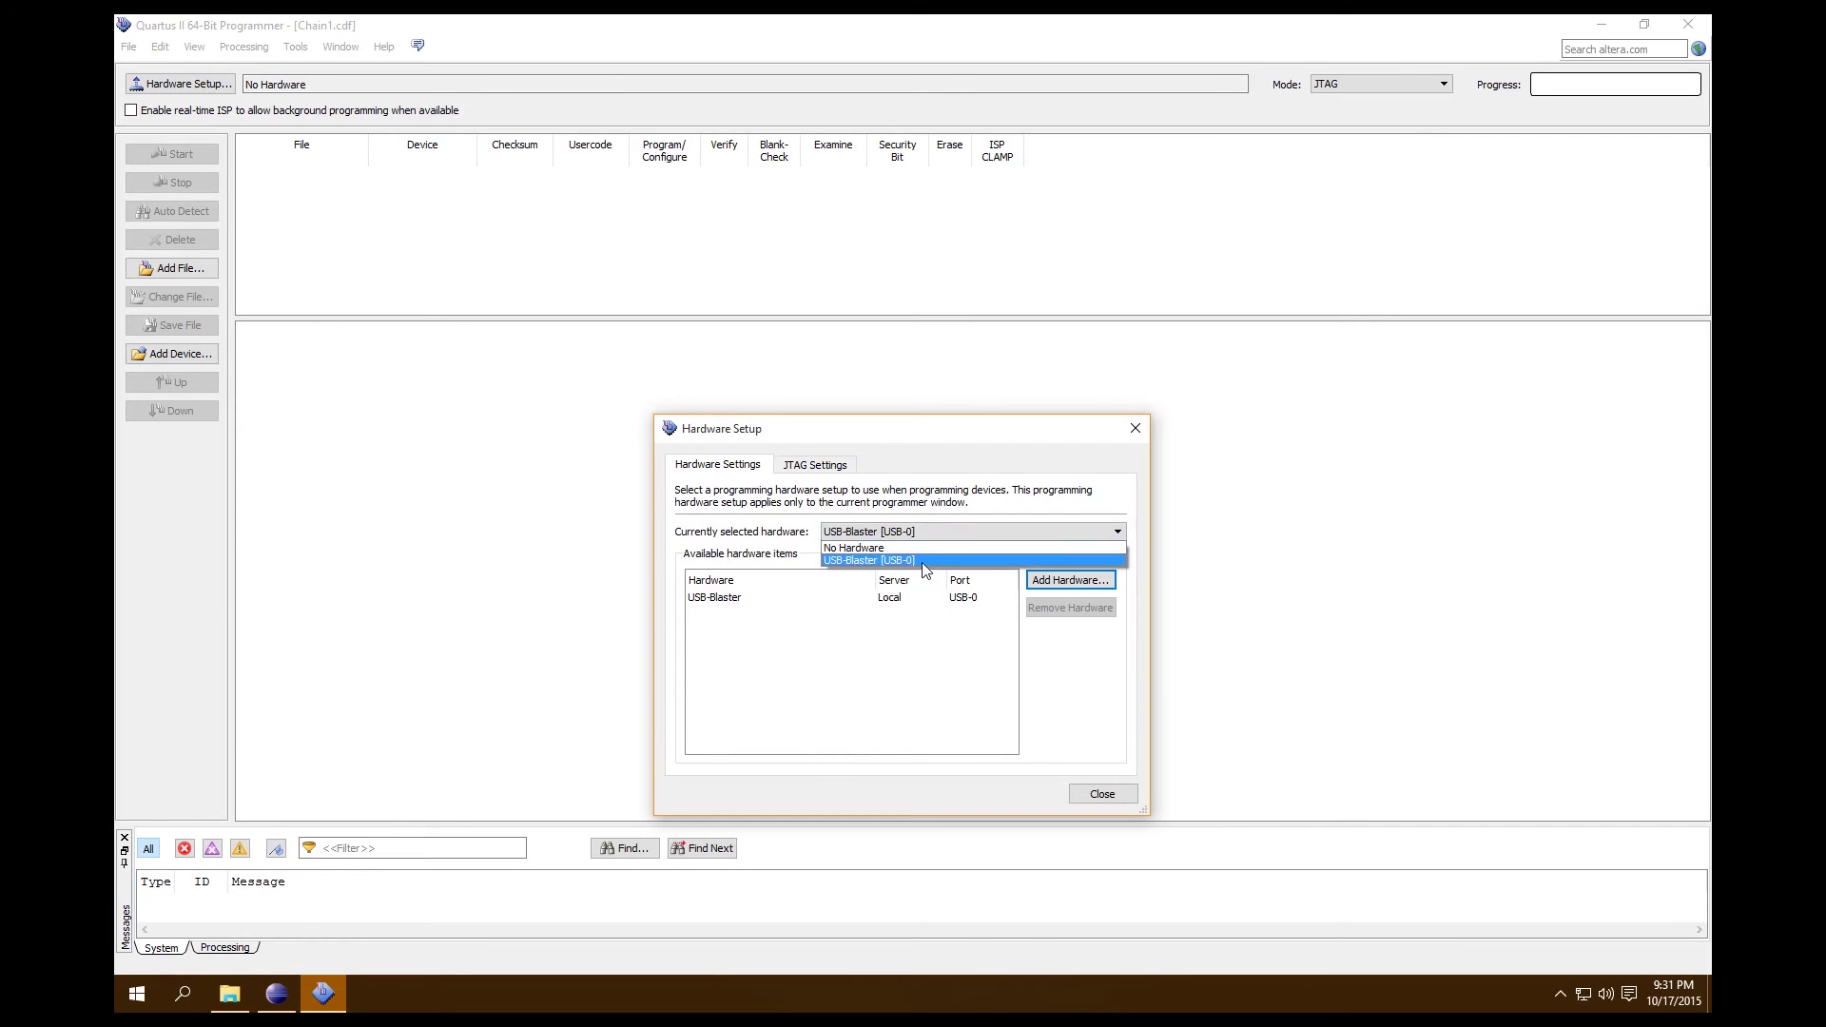
left_click(1101, 796)
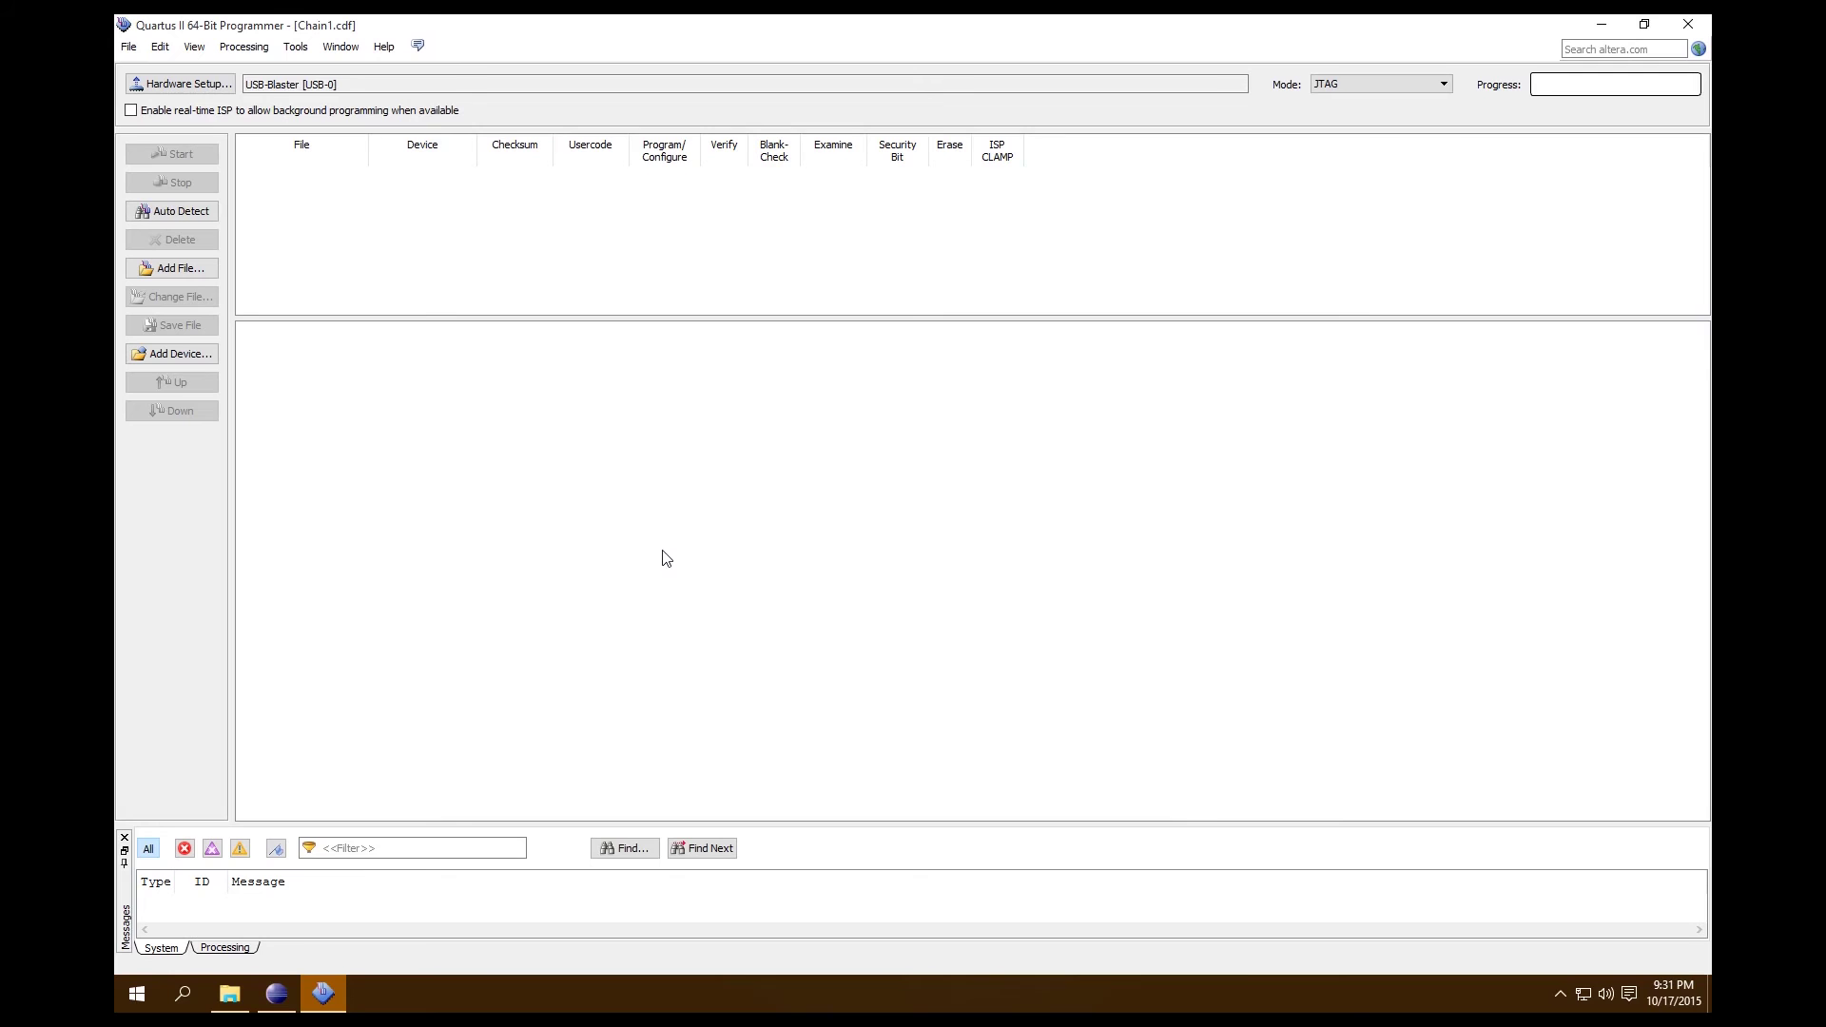
Add NiosII_time_limited.sof from C:\altera\mySystems\system1\output_files as the programming file and program the EP4CE115F29 device with it.
left_click(174, 271)
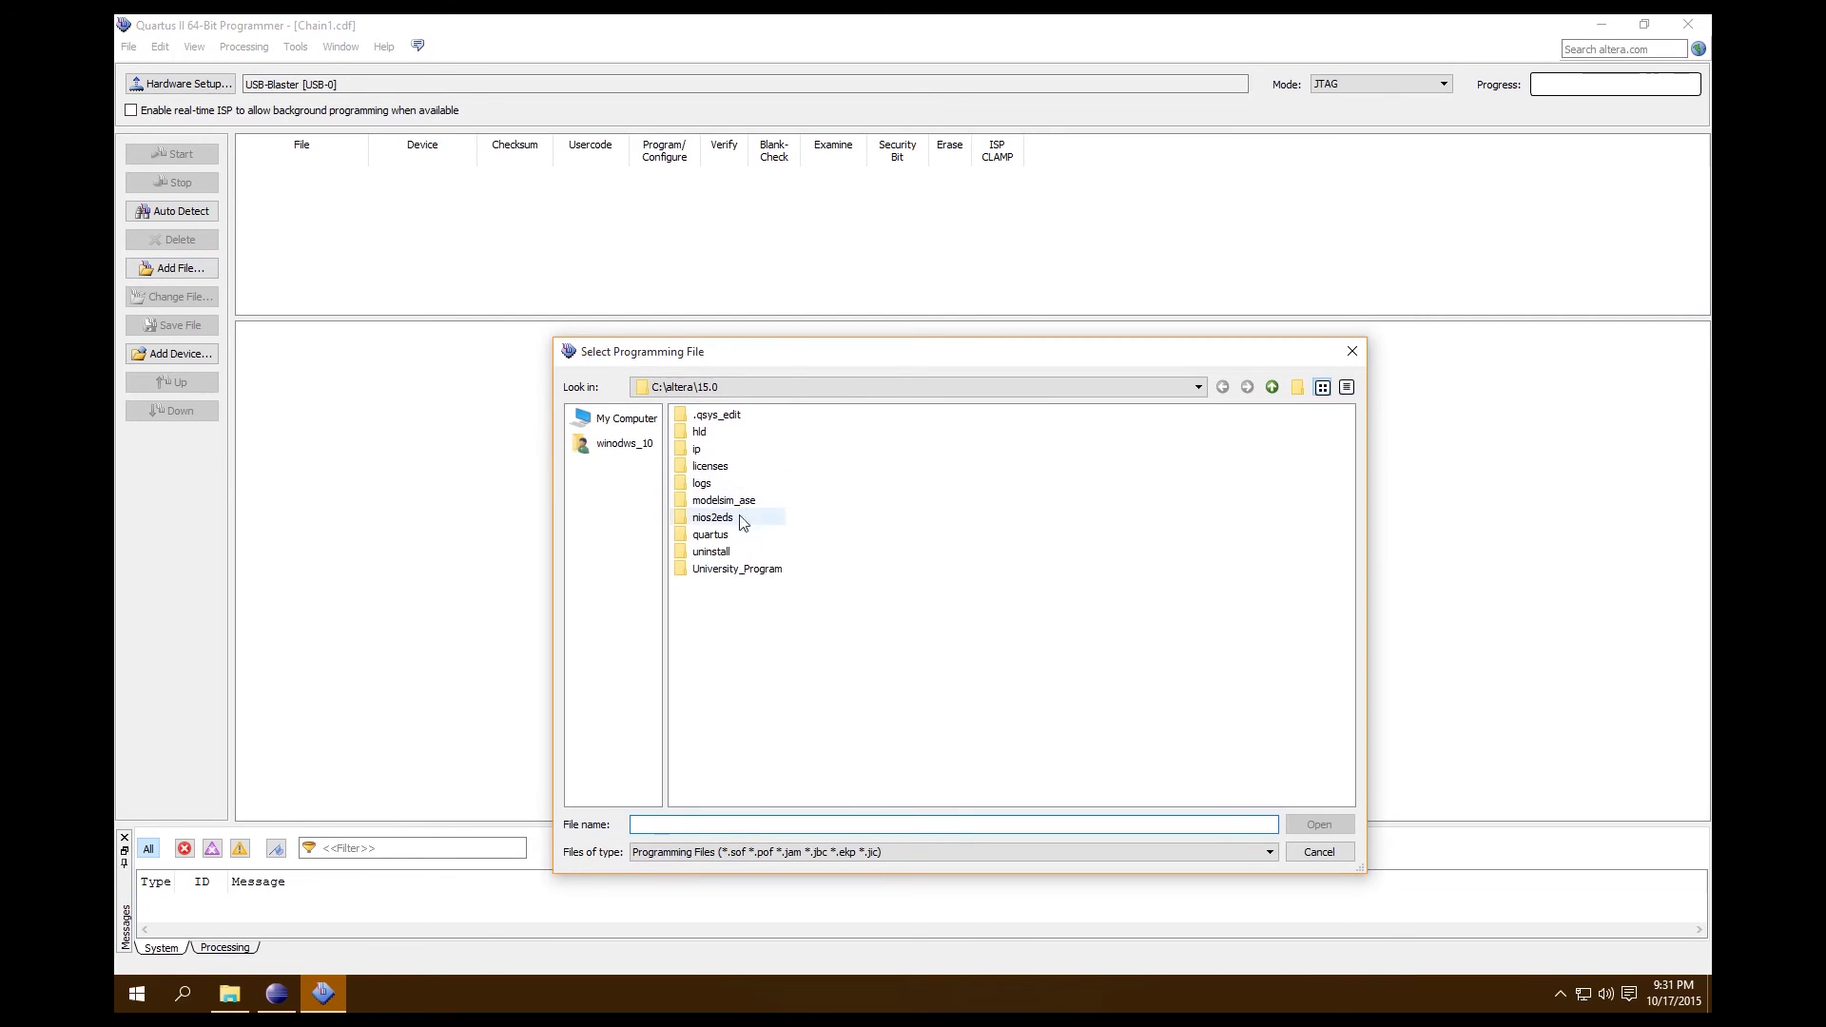
left_click(1271, 387)
left_click(713, 433)
double_click(713, 432)
double_click(716, 418)
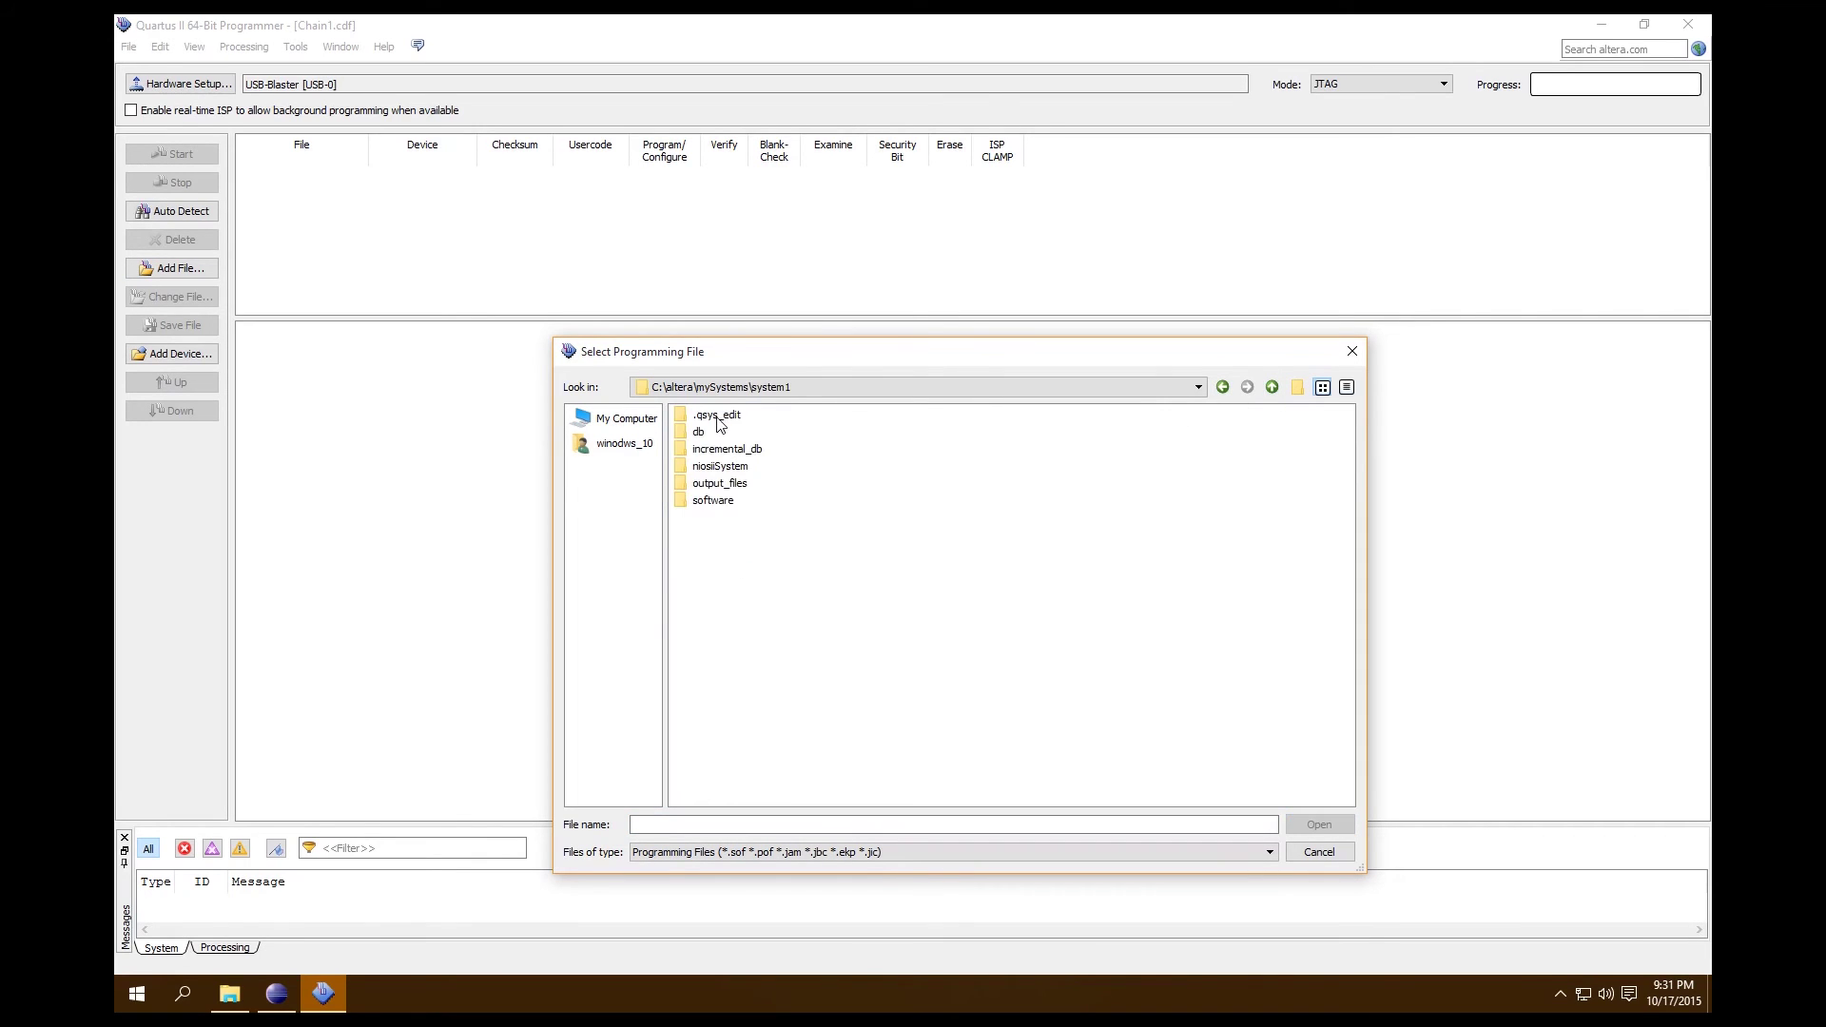
double_click(741, 486)
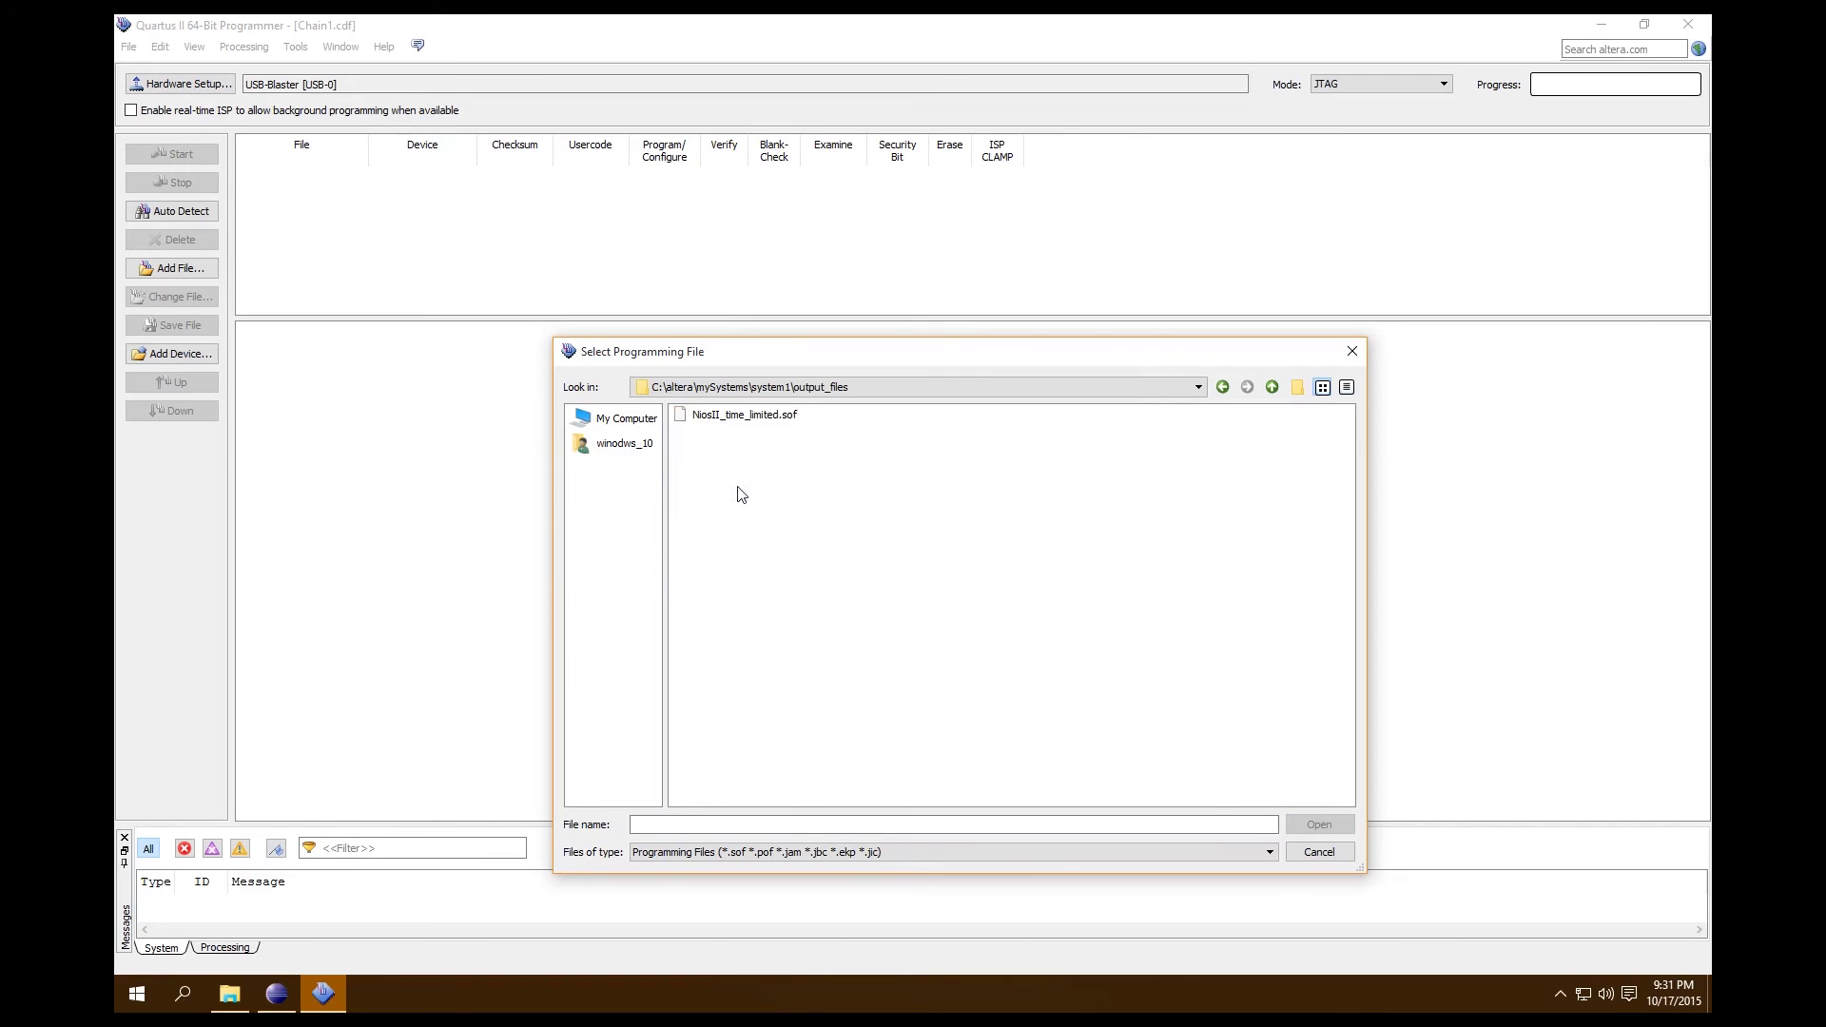
left_click(740, 420)
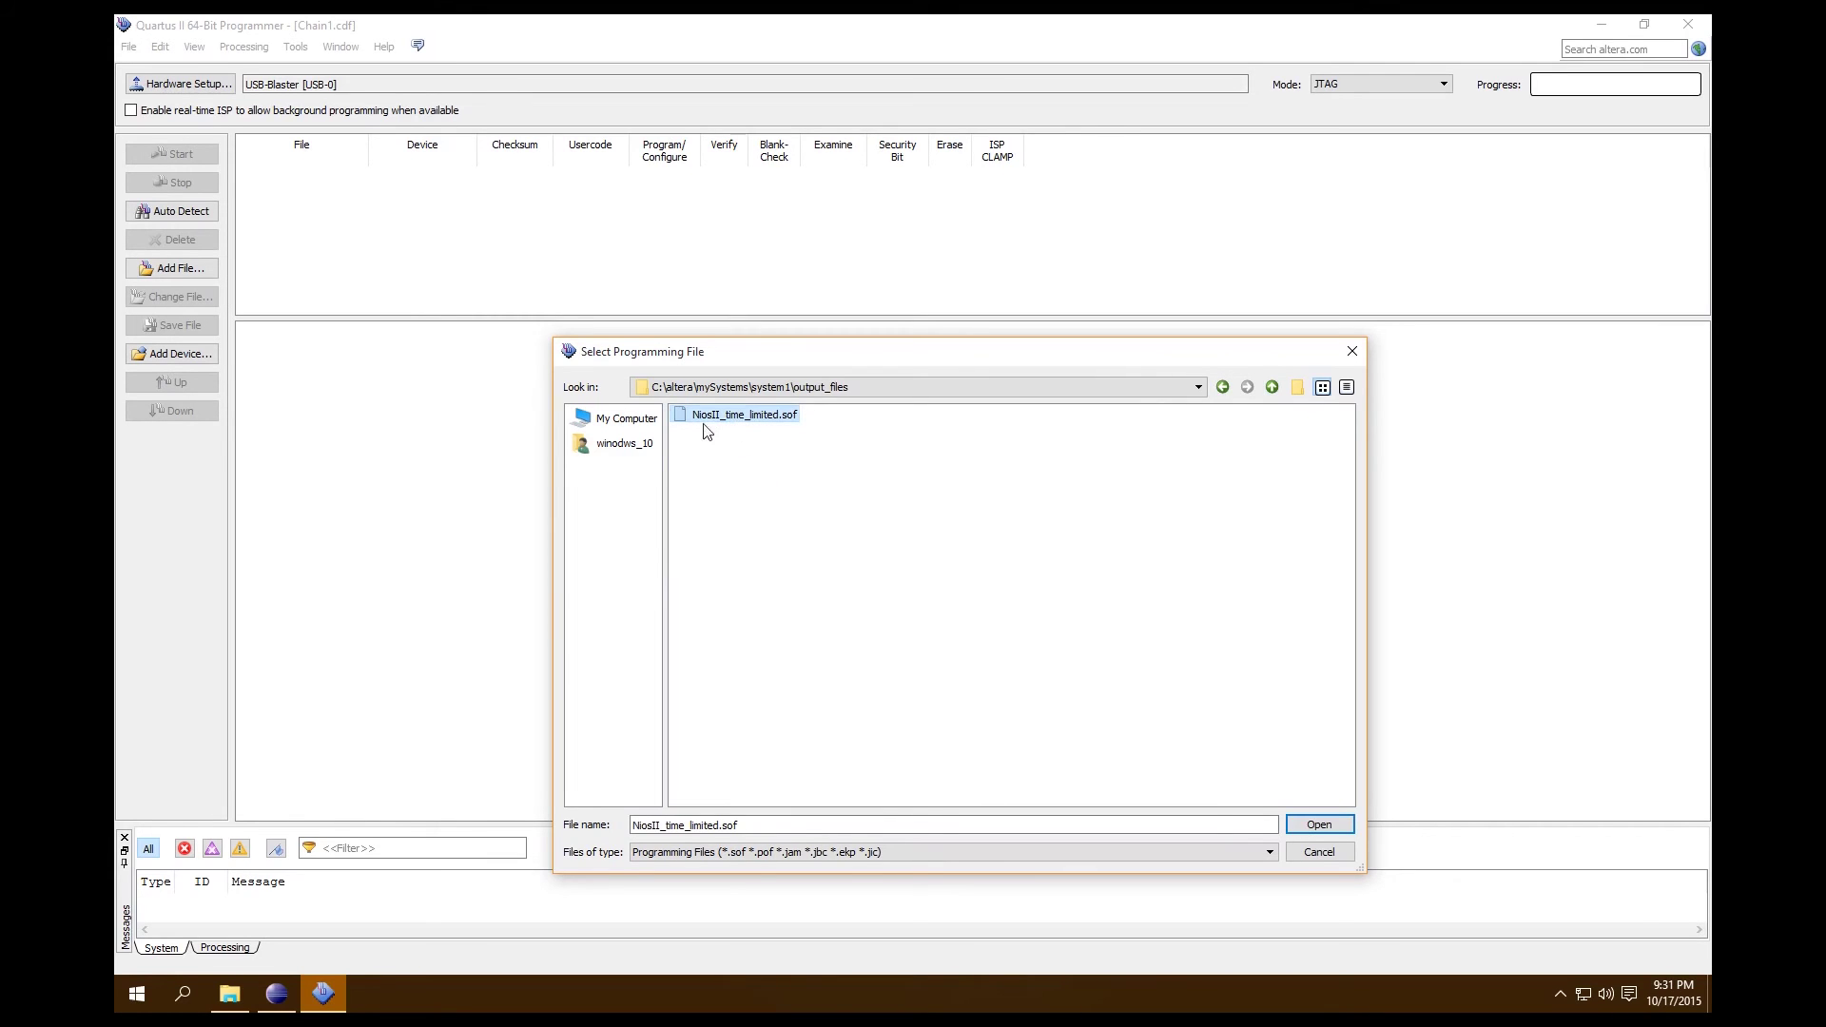
left_click(1319, 824)
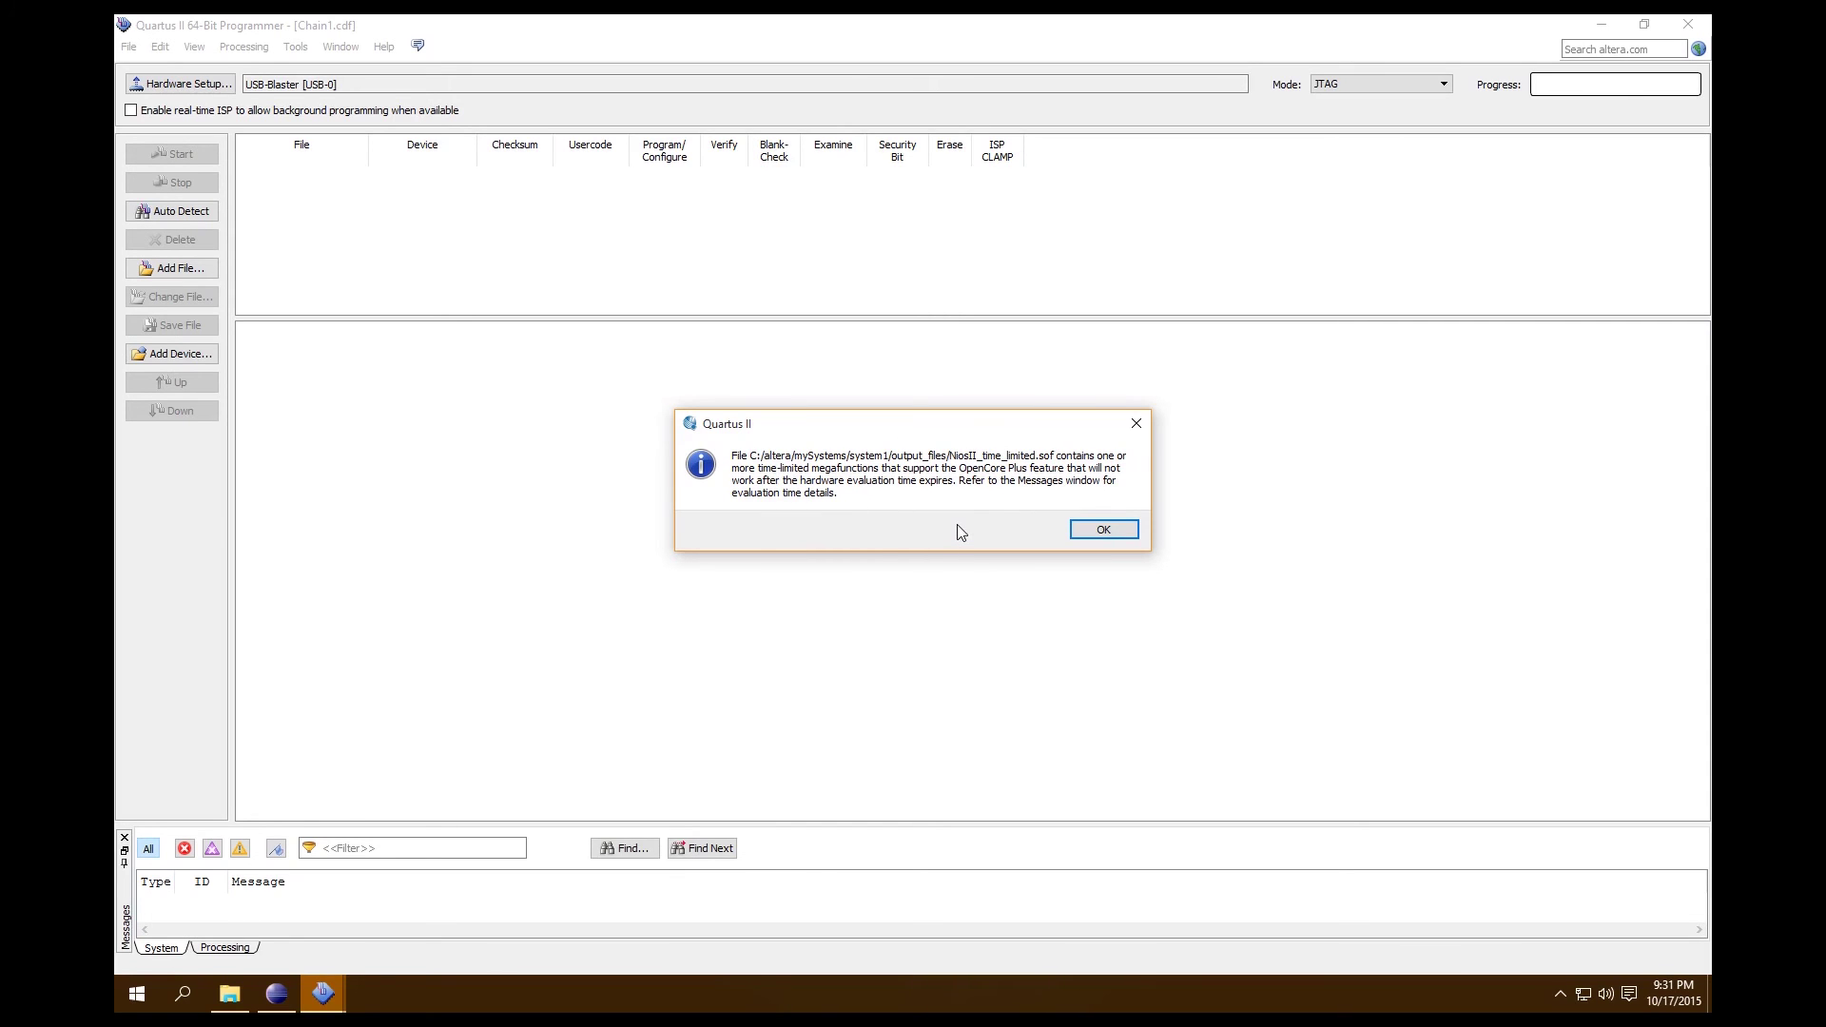
left_click(1104, 530)
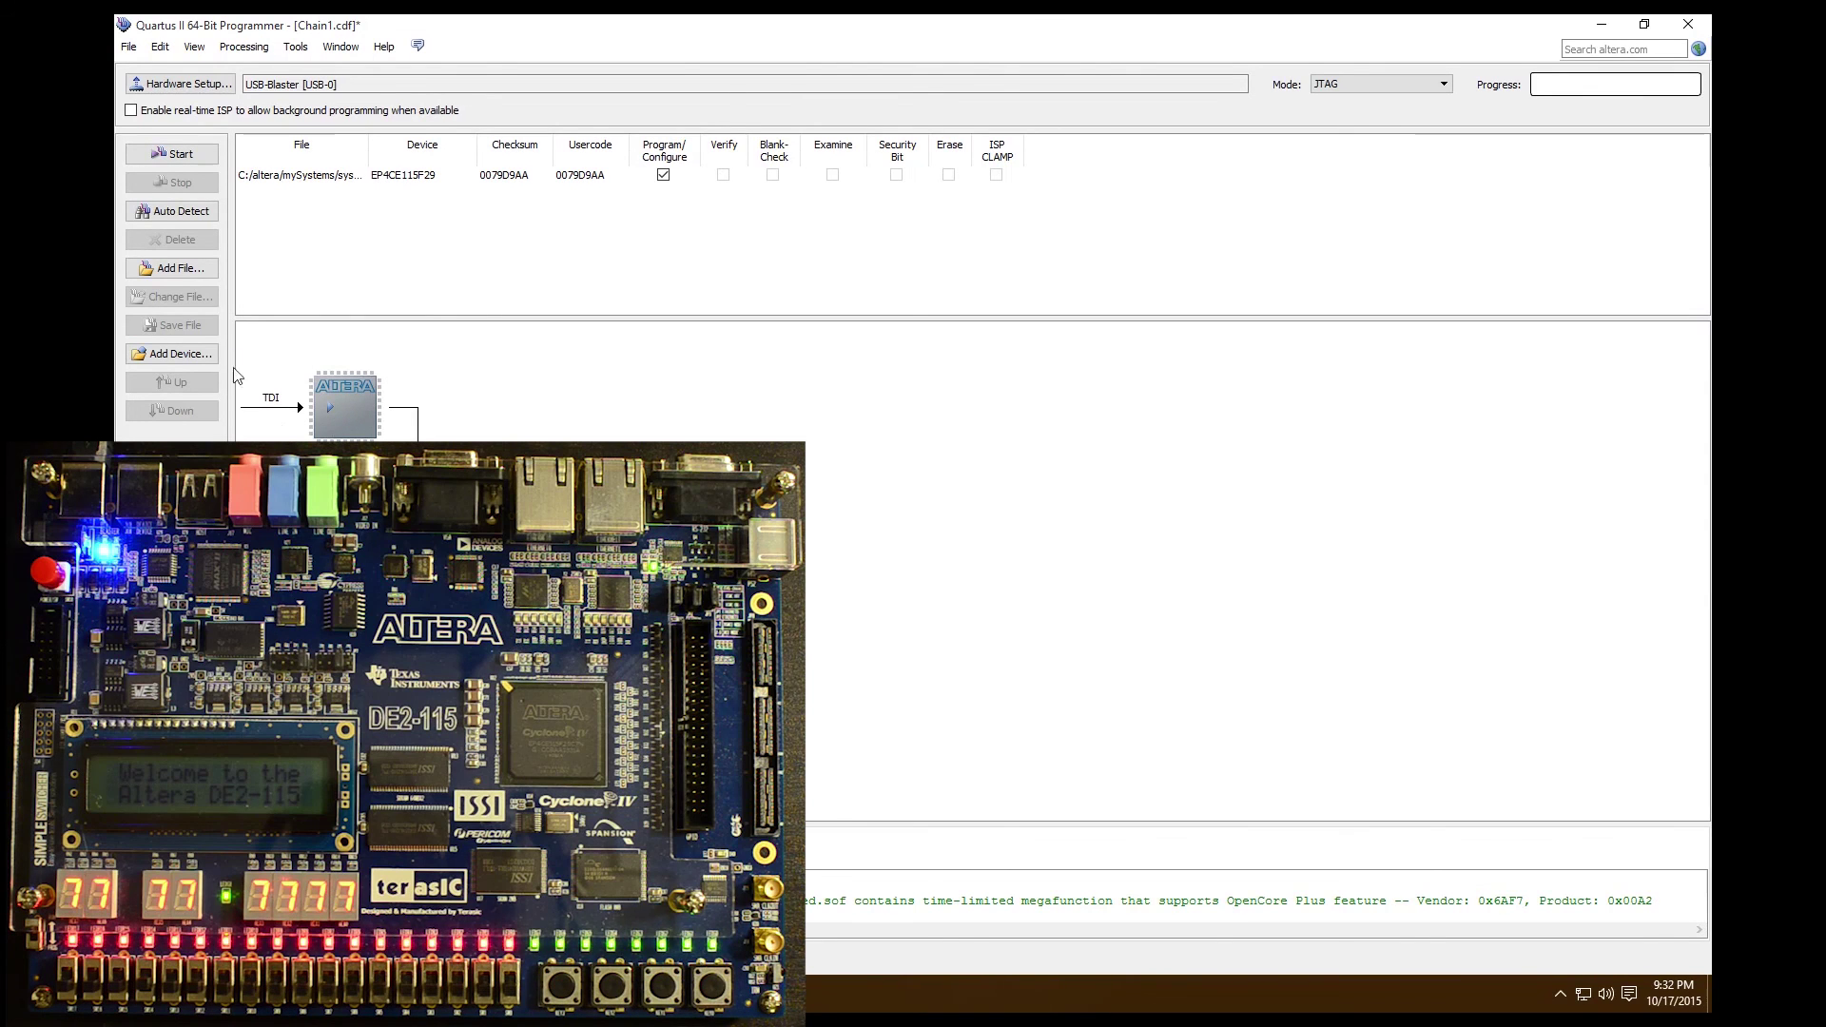
left_click(152, 158)
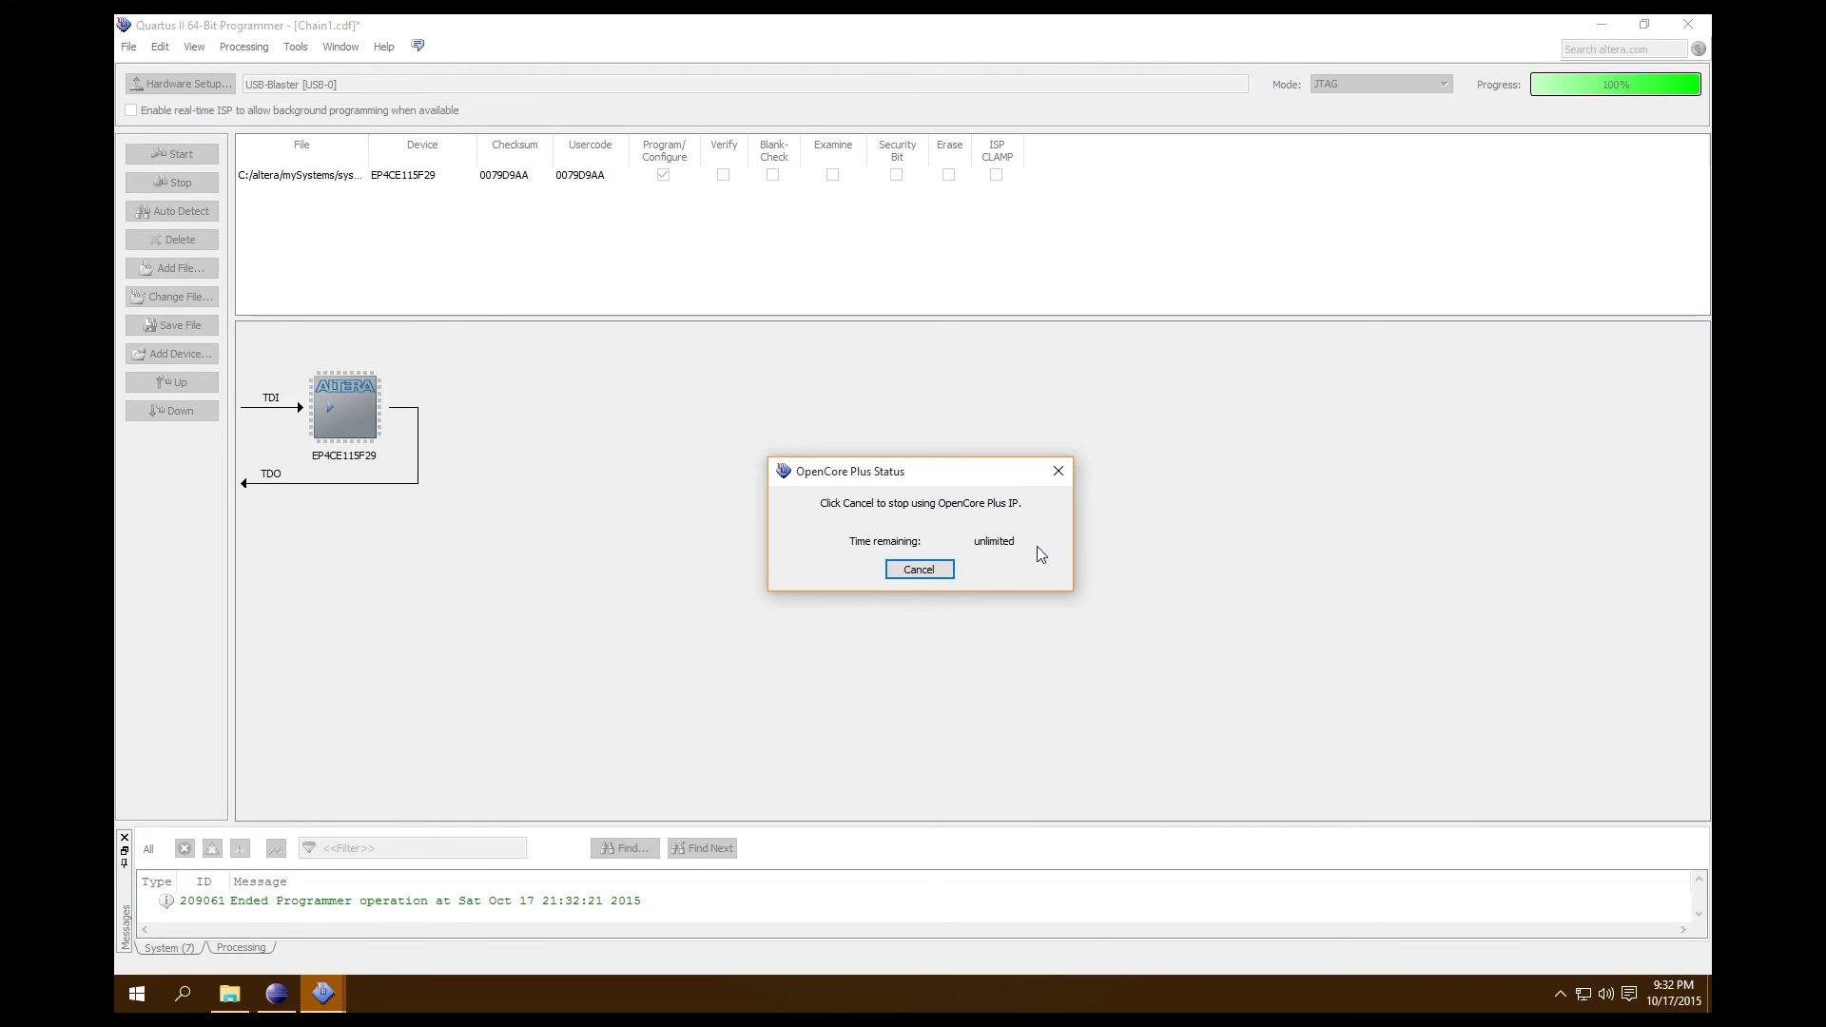
Switch to Eclipse and run the Hello_World project as Nios II Hardware.
left_click(285, 998)
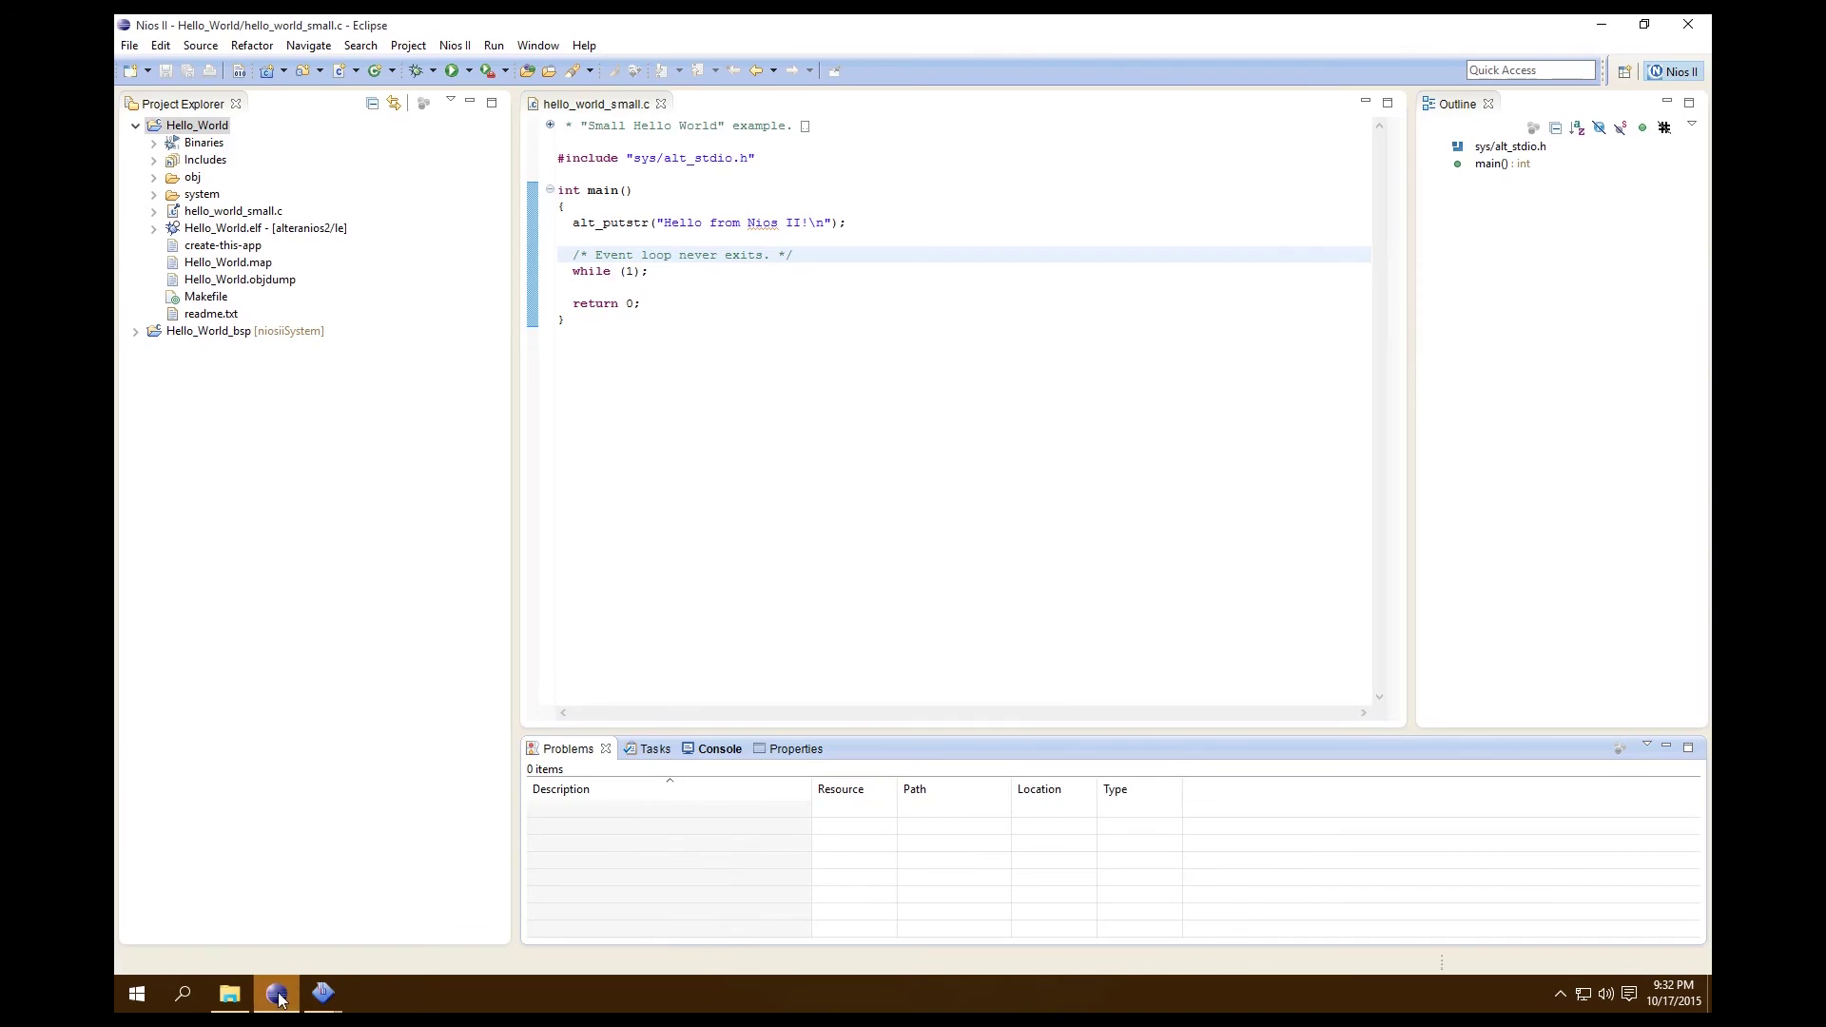
right_click(201, 130)
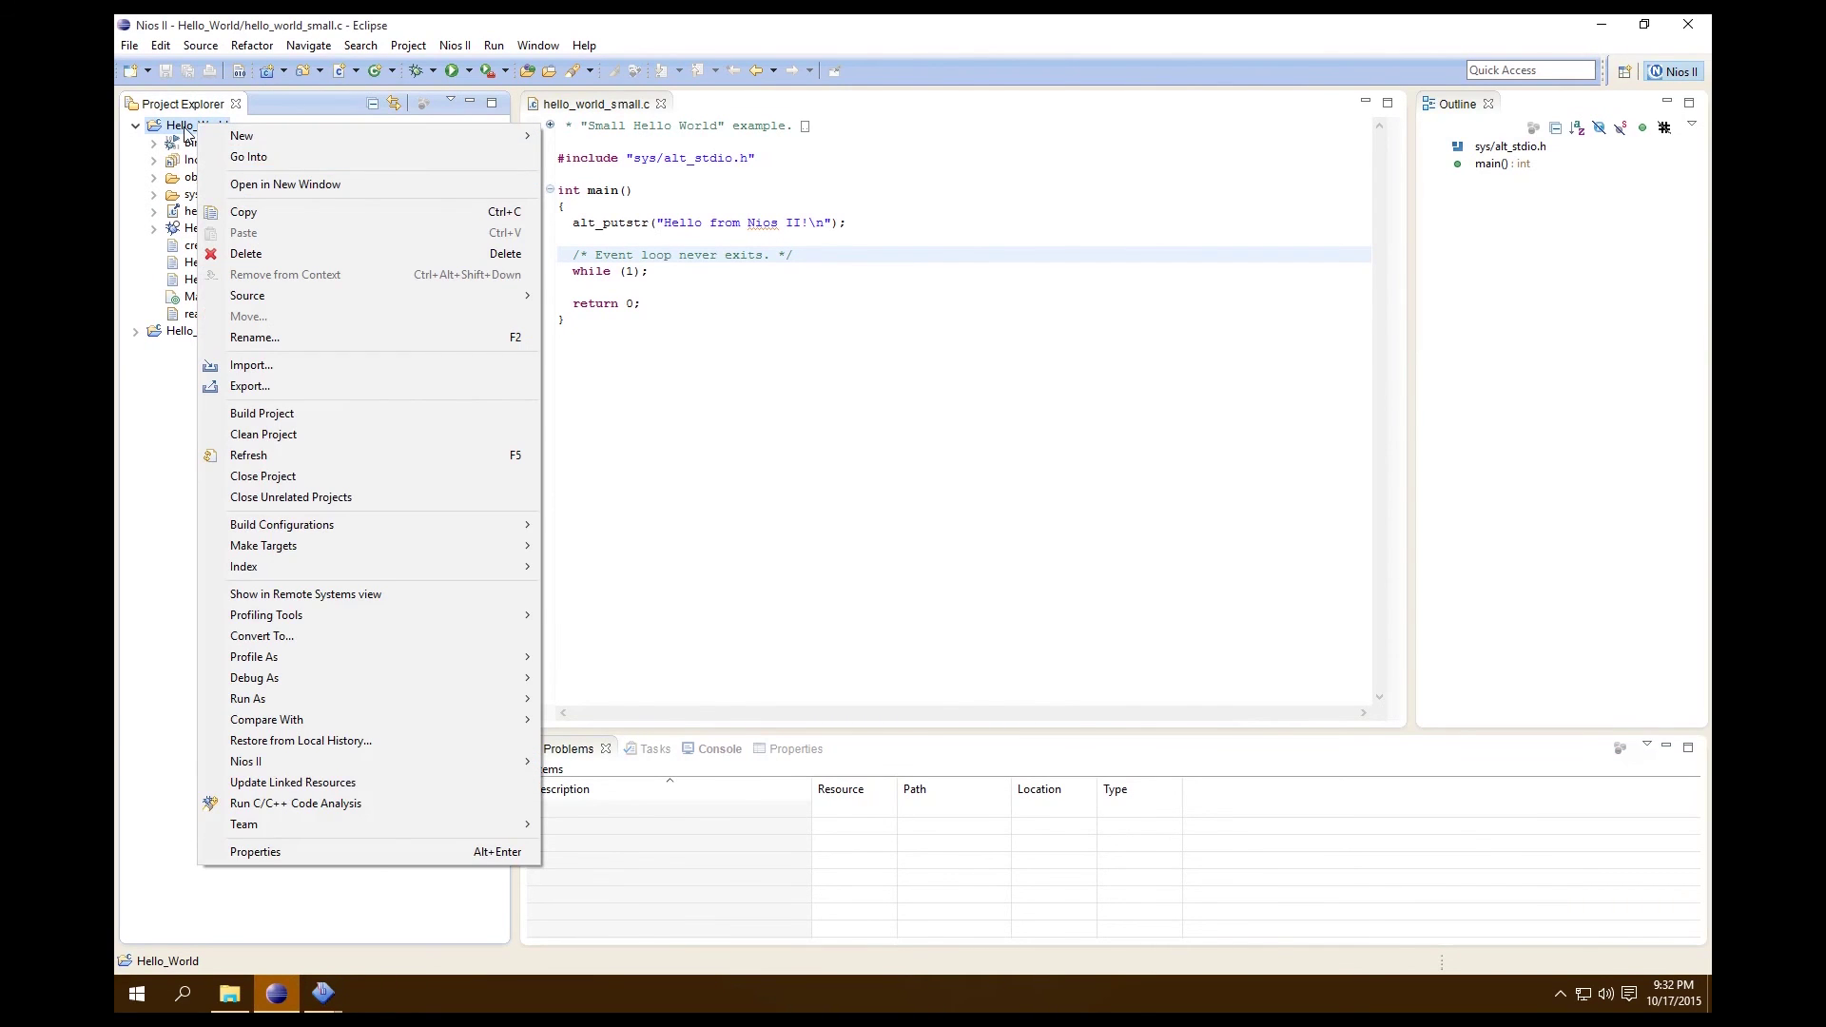
mouse_move(287, 763)
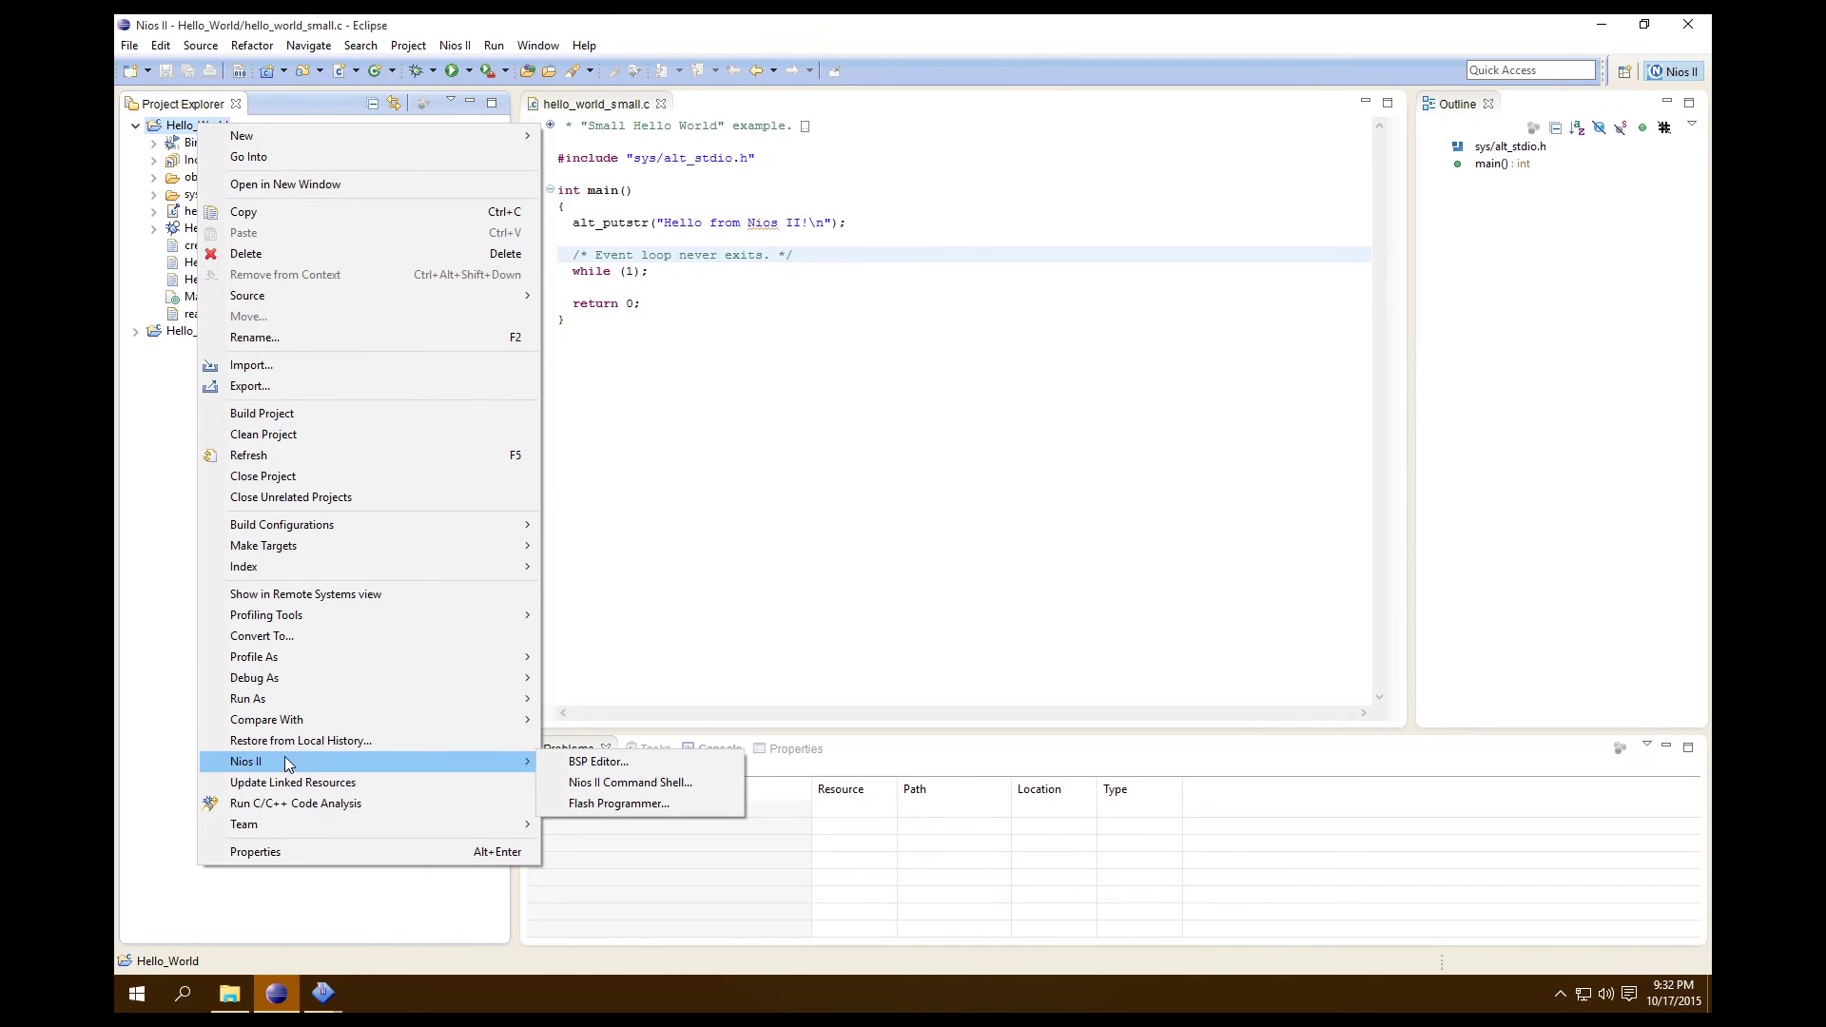
mouse_move(293, 700)
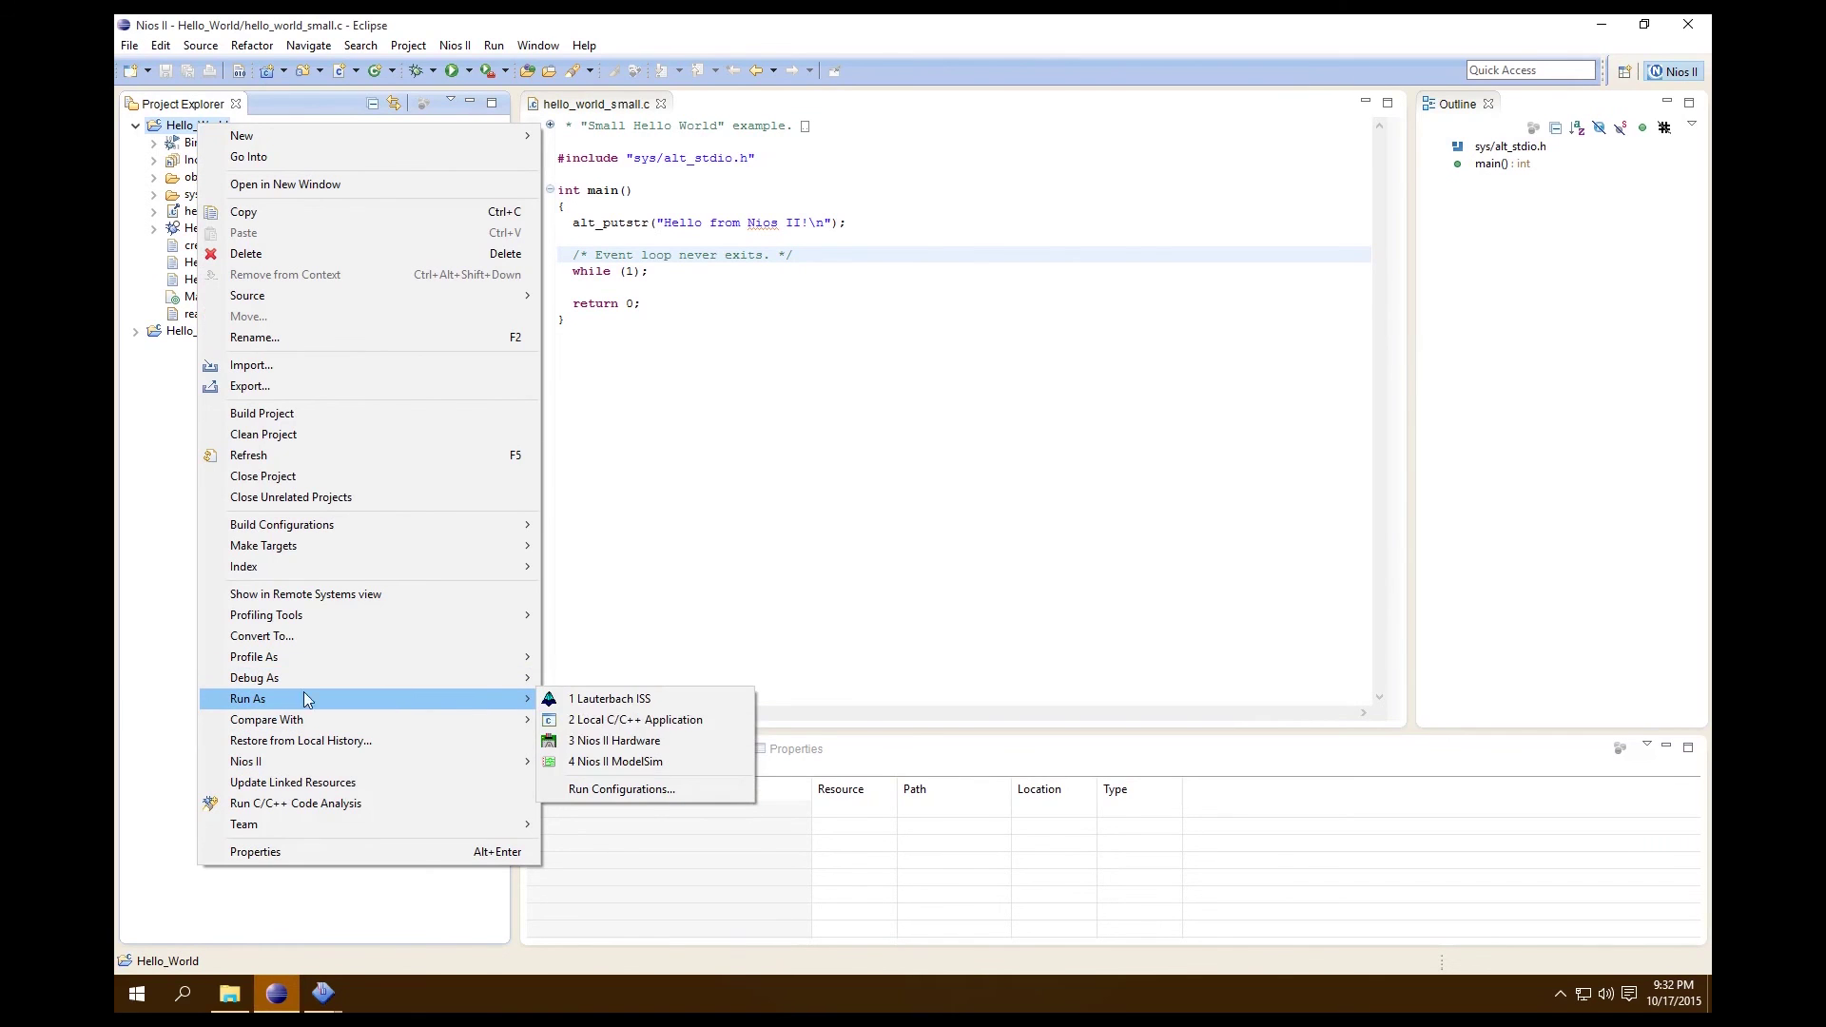
left_click(646, 741)
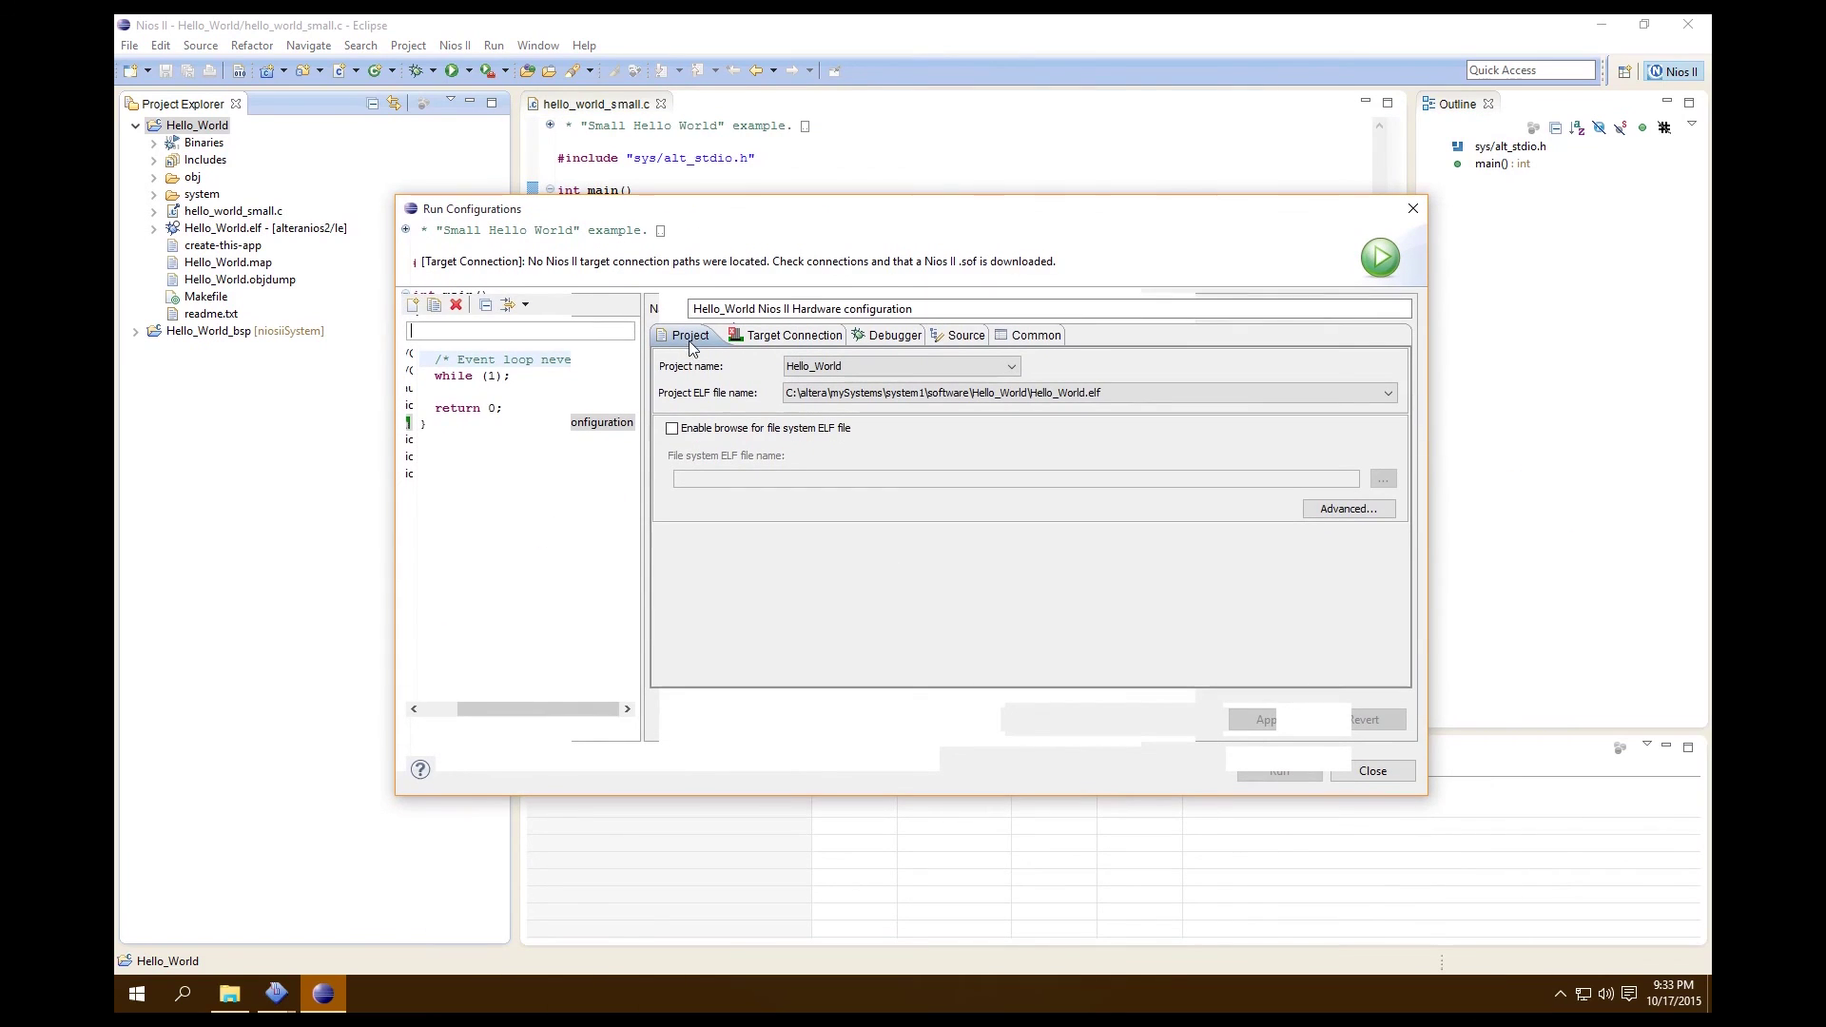
Refresh the run configuration's target connections and enable ignoring both mismatched system ID and mismatched system timestamp.
left_click(764, 339)
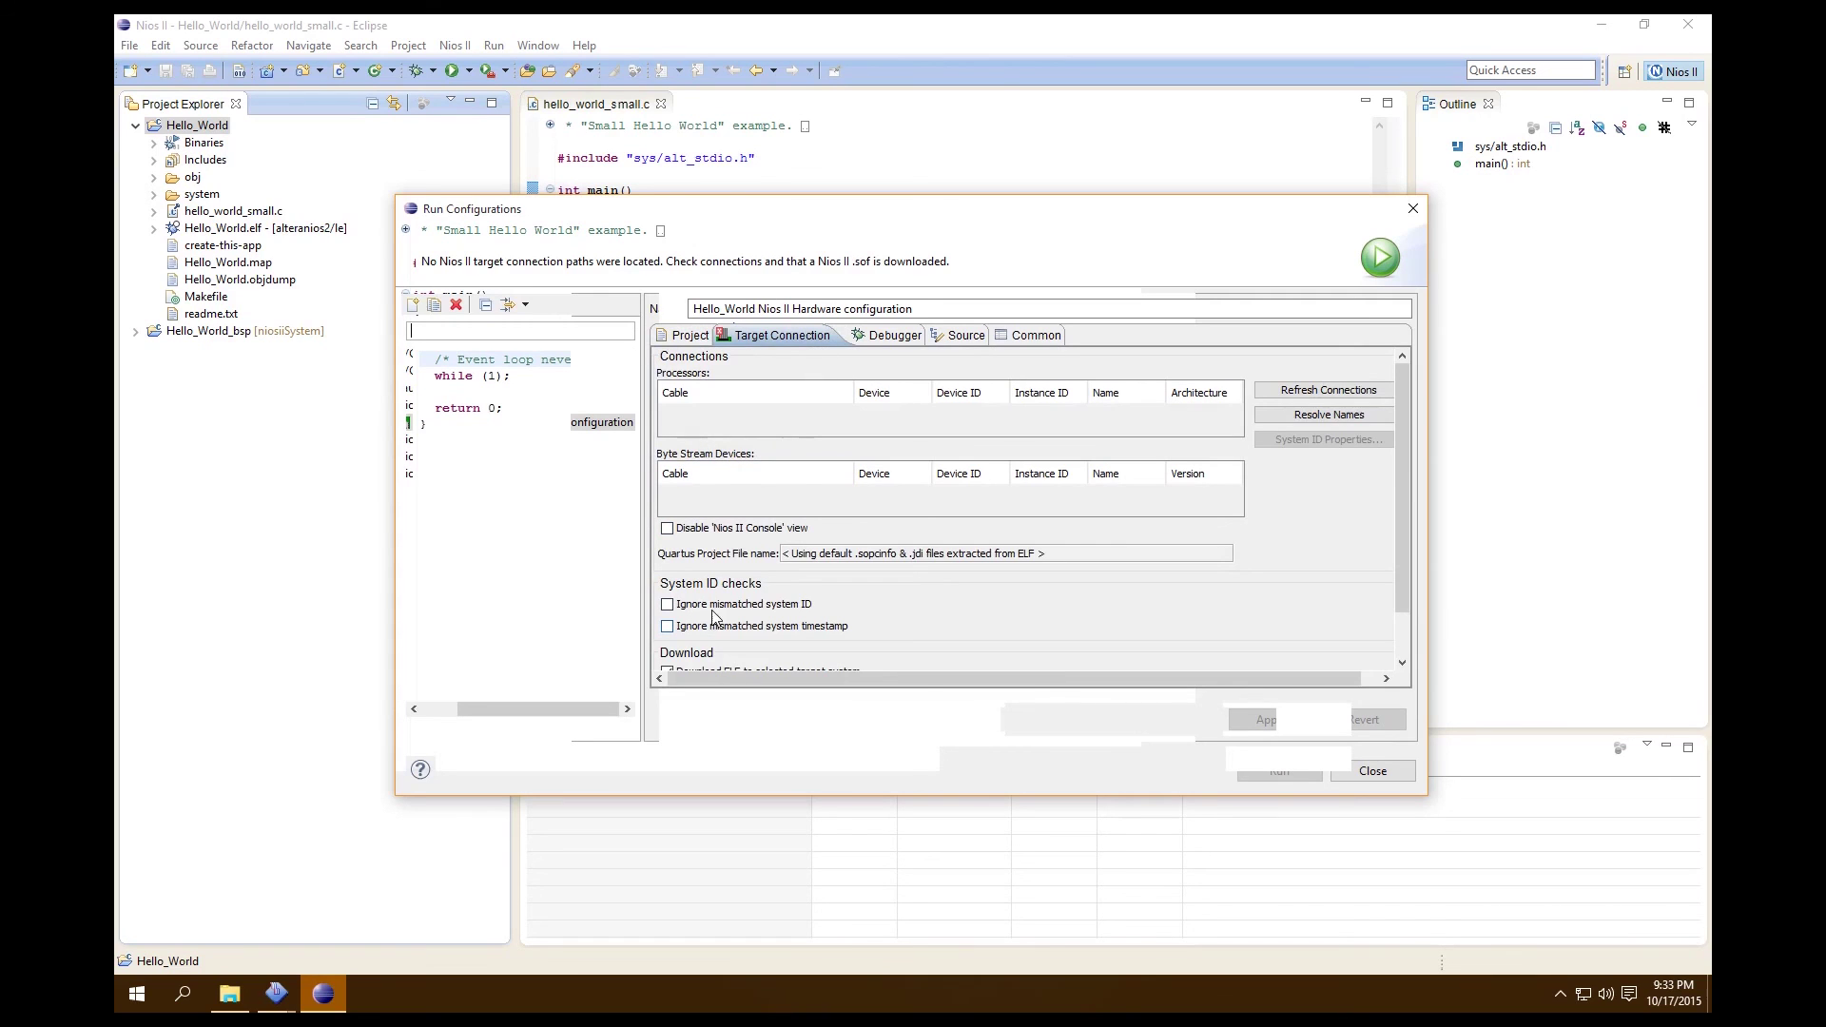
left_click(1304, 393)
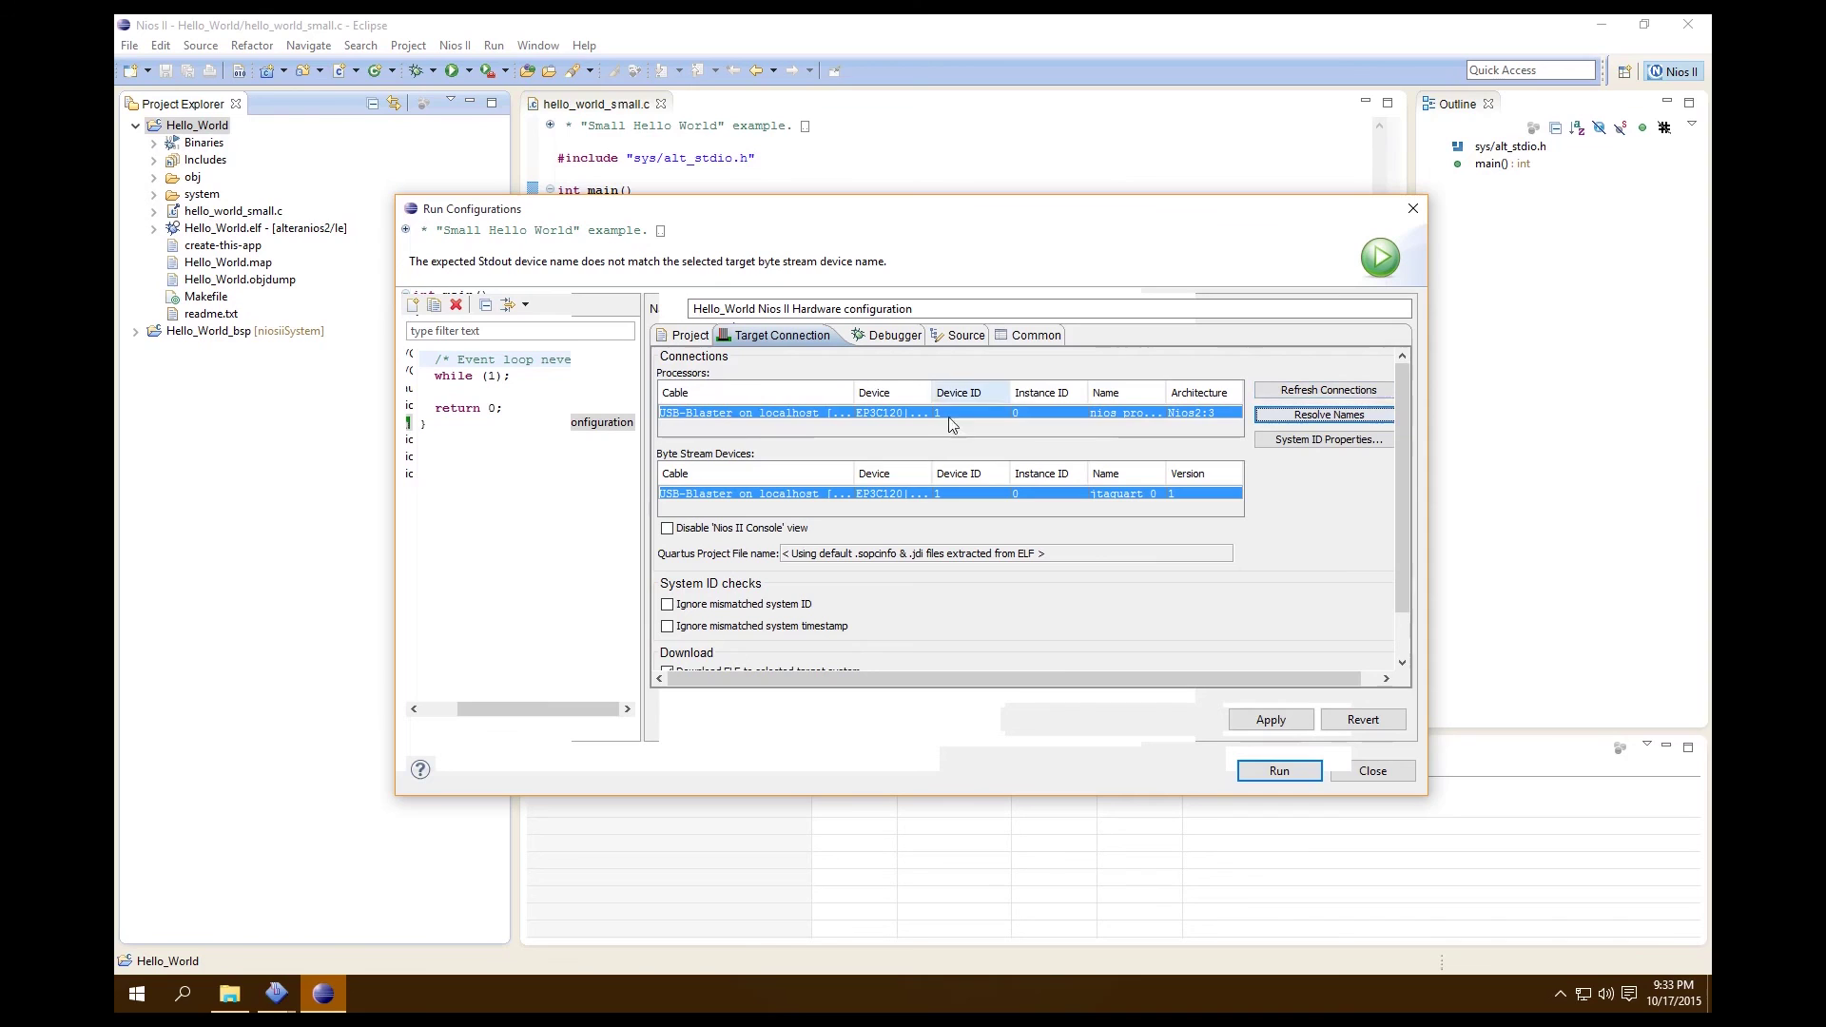
left_click(668, 605)
left_click(668, 626)
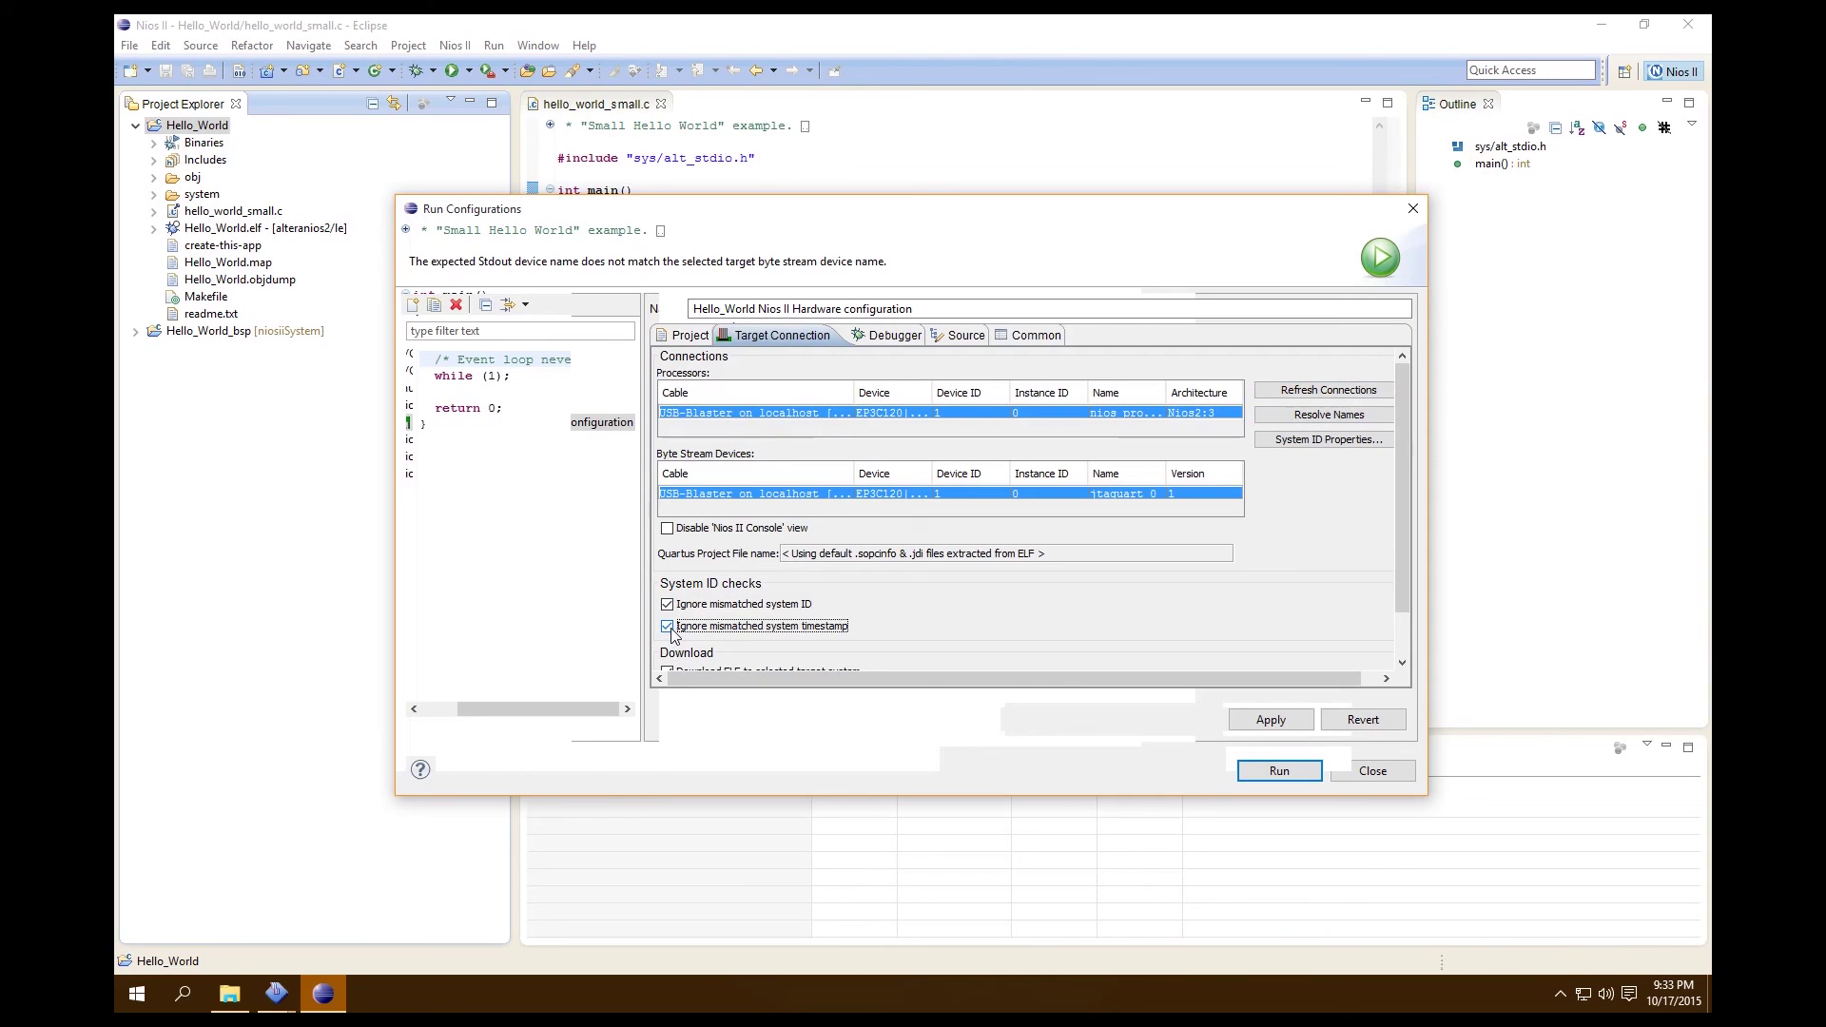
Apply and run the Hello_World Nios II Hardware configuration, and highlight part of the program's output in the Nios II Console.
left_click(1274, 721)
left_click(1243, 770)
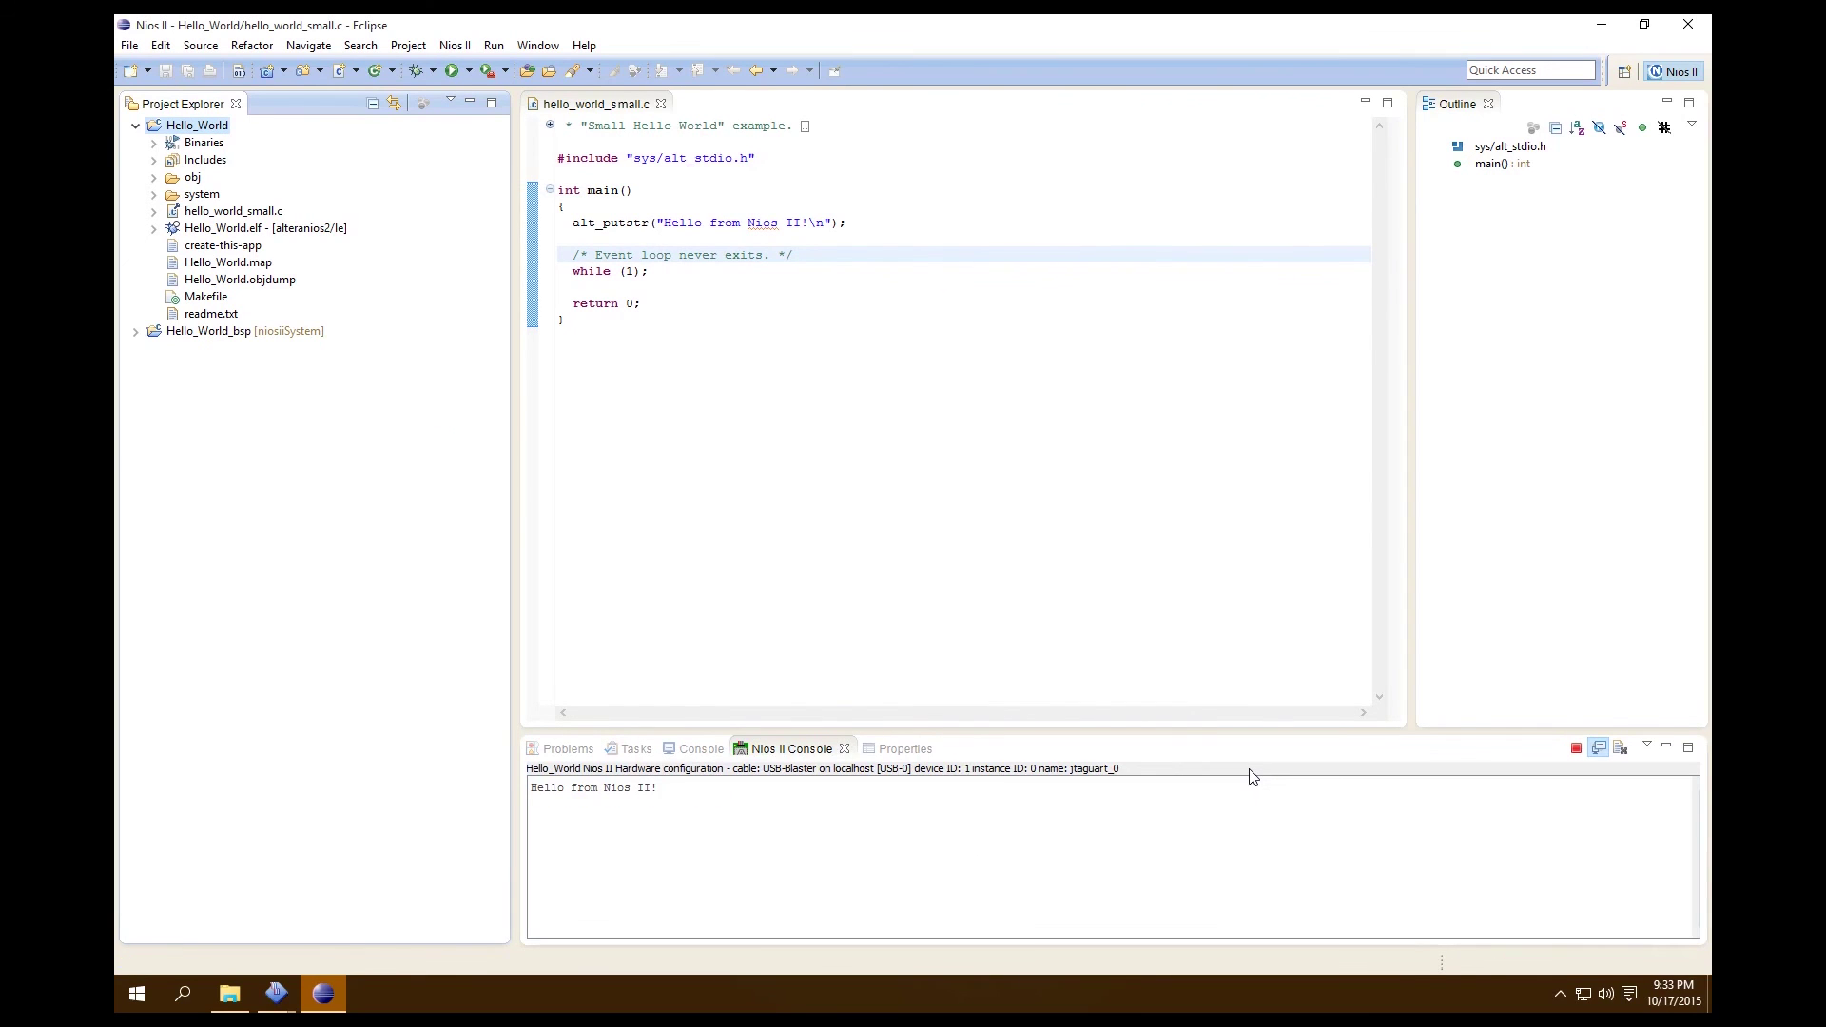
left_click_drag(675, 802, 588, 803)
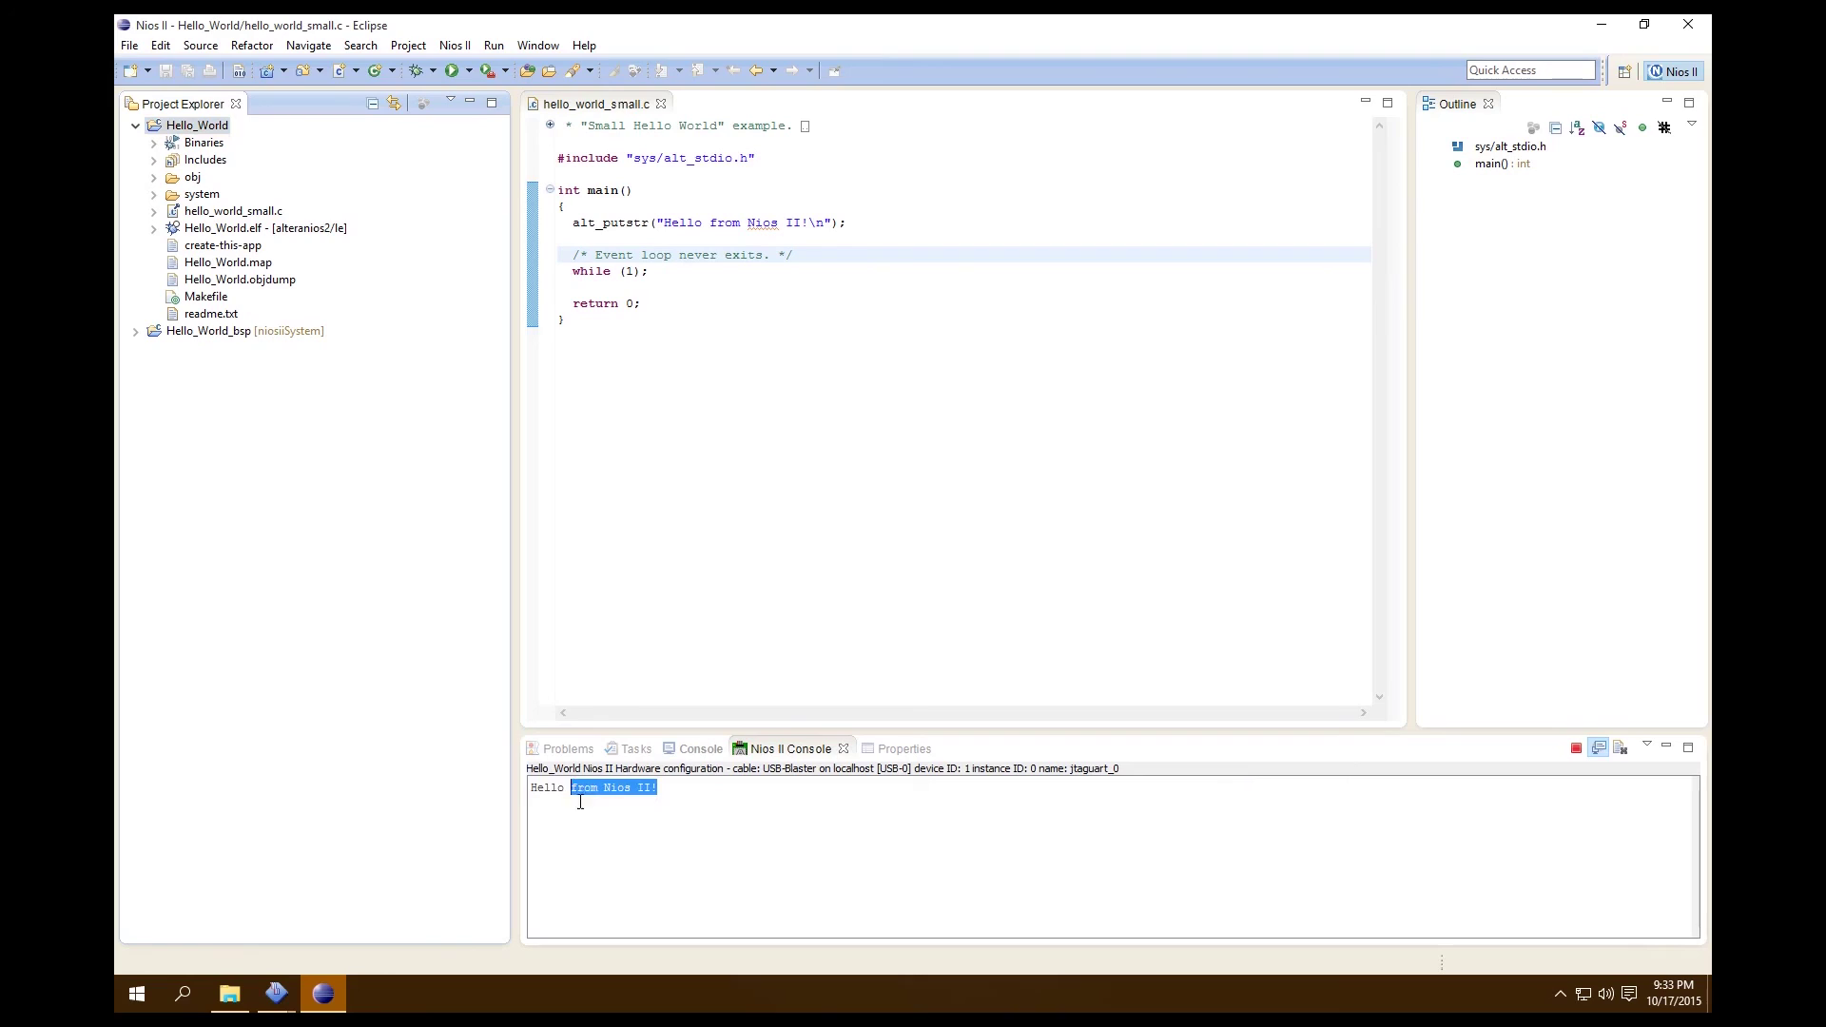